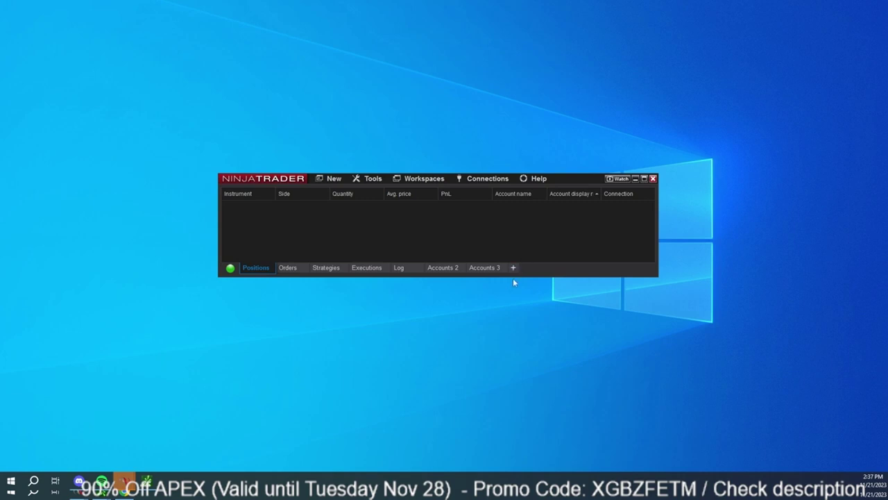
Drag the Control Center's bottom edge down slightly and briefly check the New menu.
{"action": "left_click_drag", "start_coordinate": [527, 275], "coordinate": [527, 292]}
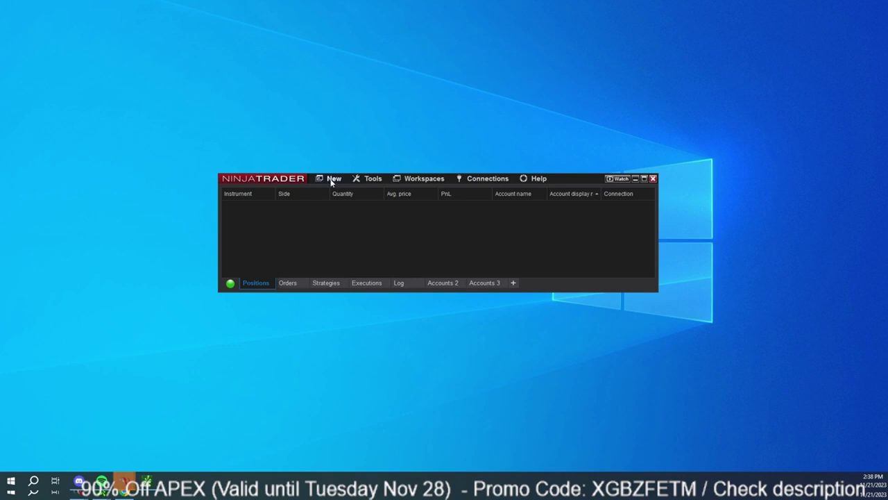
{"action": "left_click", "coordinate": [332, 180]}
{"action": "left_click", "coordinate": [332, 181]}
Create a new chart from the Control Center's New menu, opening the Data Series dialog.
{"action": "left_click", "coordinate": [331, 181]}
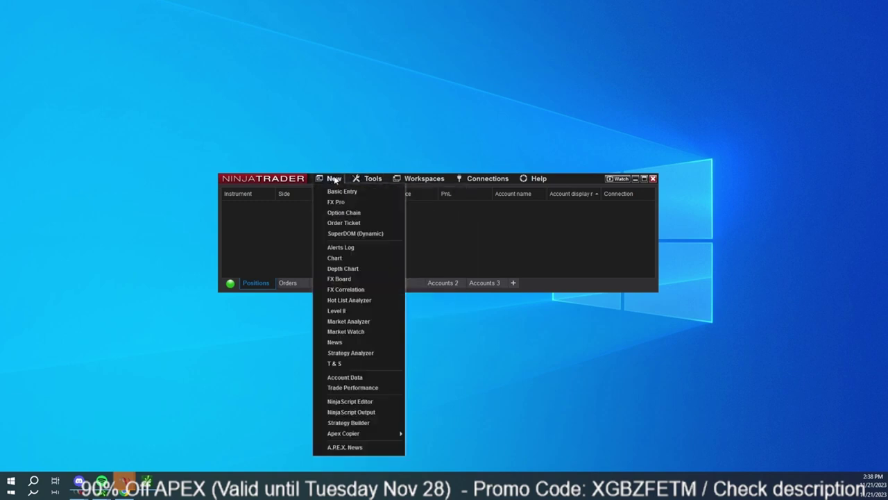
{"action": "left_click", "coordinate": [287, 181]}
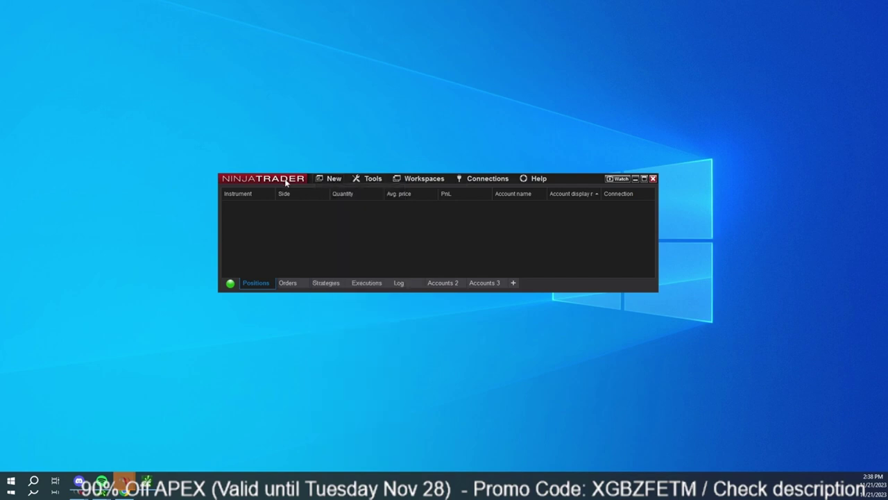
{"action": "left_click", "coordinate": [337, 179]}
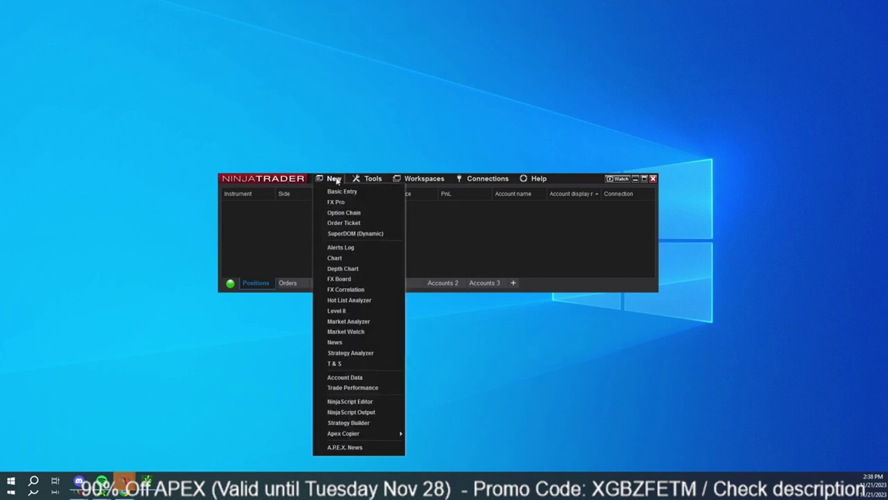
{"action": "left_click", "coordinate": [346, 260]}
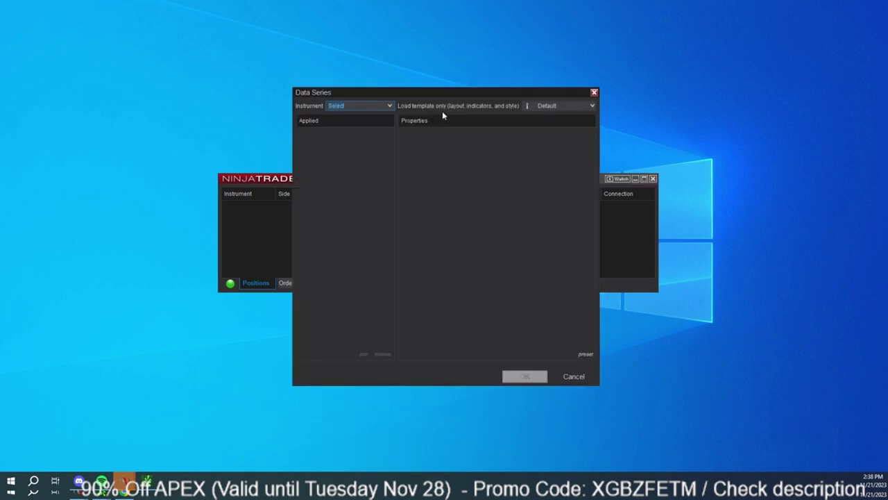
Move the Data Series dialog up-left and browse the Instrument list's Futures and Micros entries.
{"action": "left_click_drag", "start_coordinate": [443, 95], "coordinate": [334, 92]}
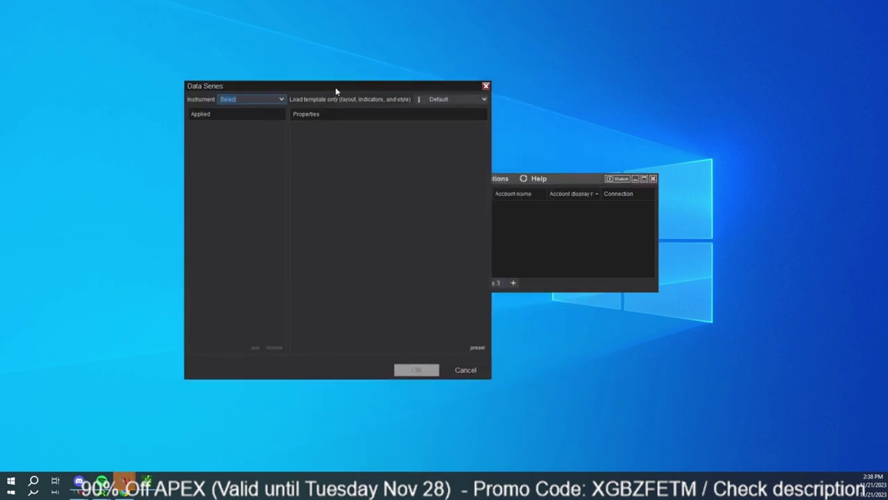
{"action": "left_click", "coordinate": [281, 100]}
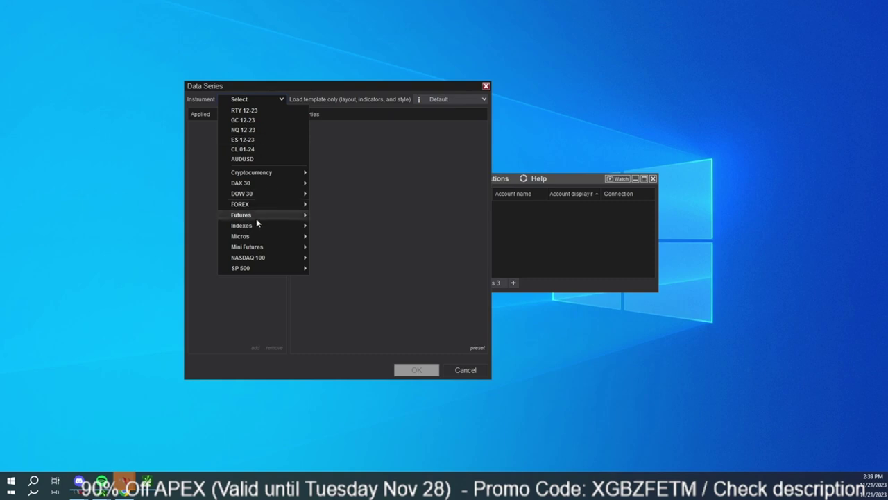
{"action": "mouse_move", "coordinate": [253, 217]}
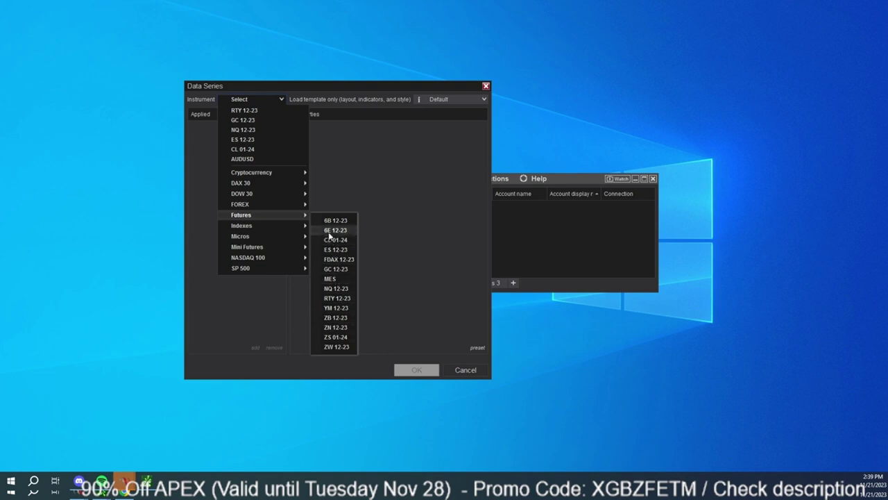
{"action": "mouse_move", "coordinate": [257, 240]}
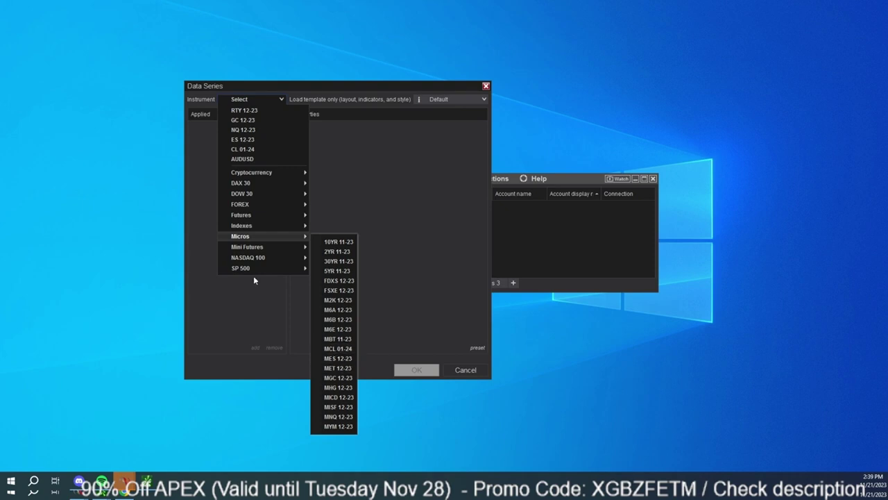
Select ES 12-23 as the chart instrument, then bring up the bar Type choices.
{"action": "left_click", "coordinate": [244, 141]}
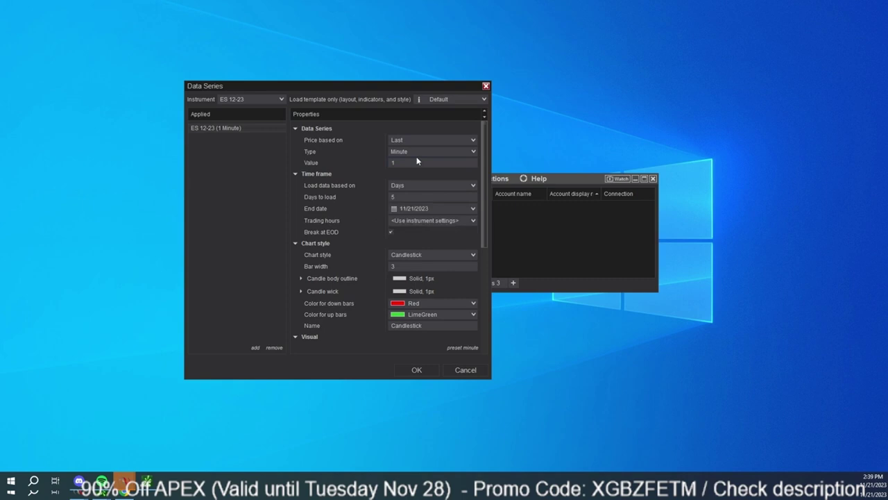
{"action": "left_click", "coordinate": [473, 154]}
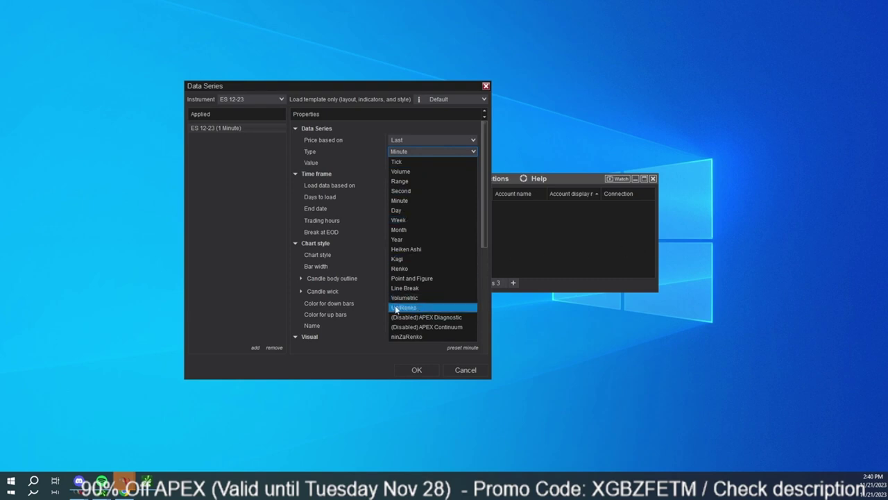
Set UniRenko bars with Tick Trend 4, Open Offset 10, Tick Reversal 20, 30 days loaded, and apply.
{"action": "left_click", "coordinate": [420, 308]}
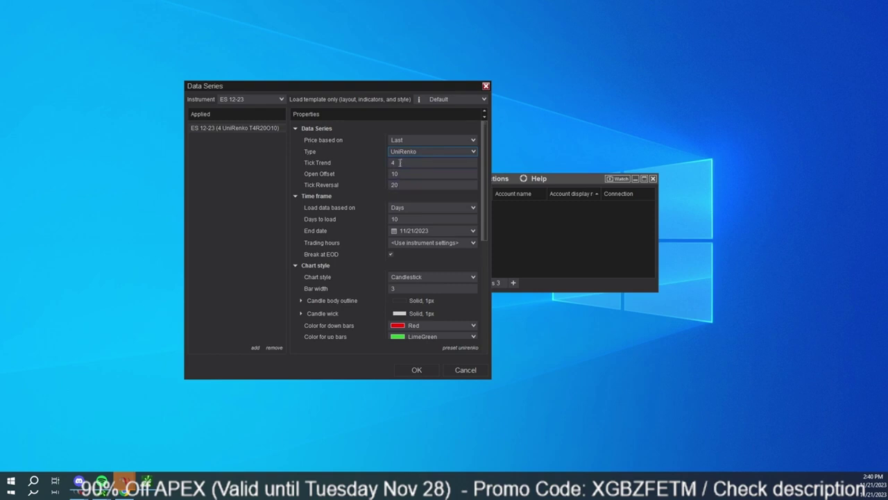
{"action": "left_click", "coordinate": [455, 222]}
{"action": "left_click", "coordinate": [390, 175]}
{"action": "key", "text": "Tab"}
{"action": "left_click", "coordinate": [420, 369]}
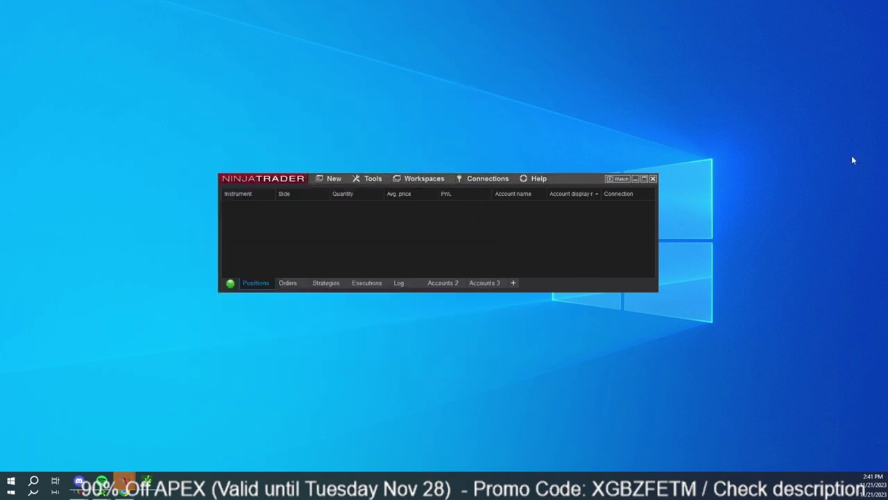
Position the new ES 12-23 chart window and shift the Control Center aside.
{"action": "left_click_drag", "start_coordinate": [812, 109], "coordinate": [539, 104]}
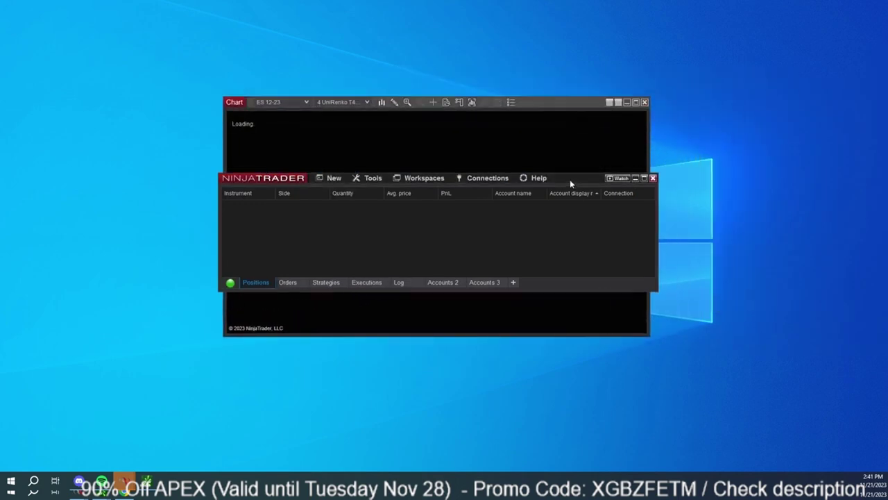
{"action": "left_click_drag", "start_coordinate": [572, 184], "coordinate": [598, 218]}
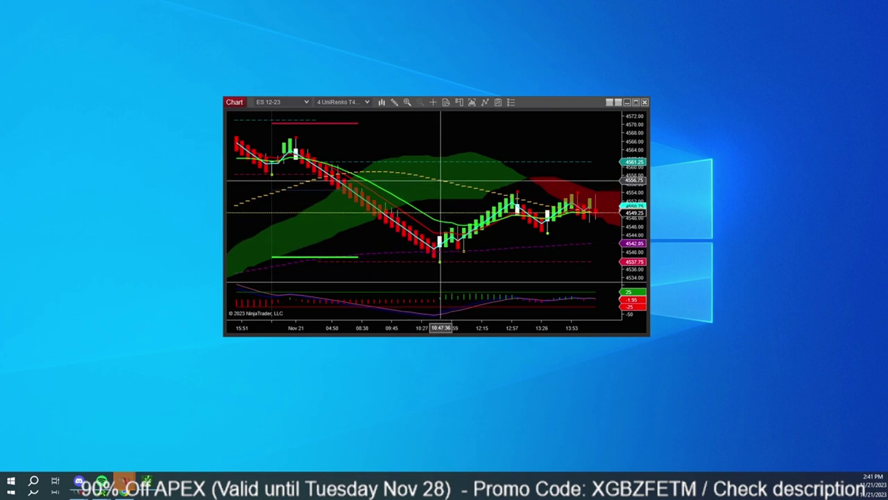
Delete the green and yellow dashed moving-average lines from the chart.
{"action": "right_click", "coordinate": [441, 181]}
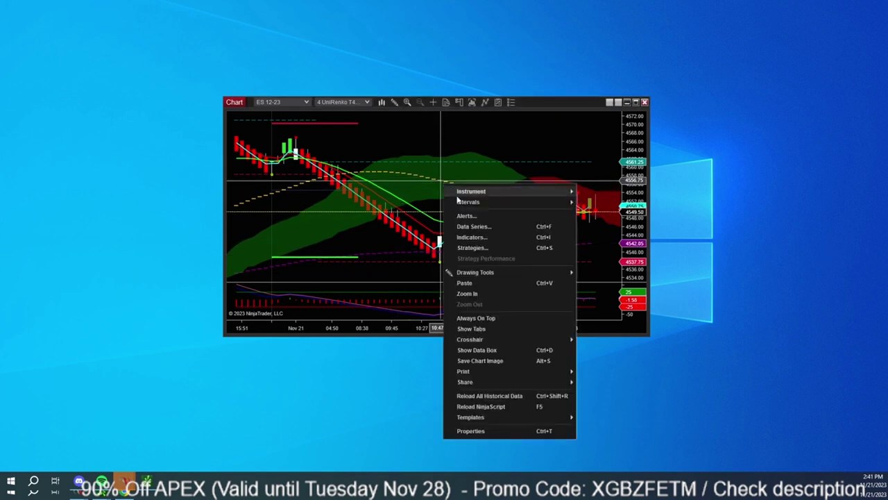
{"action": "left_click", "coordinate": [409, 181]}
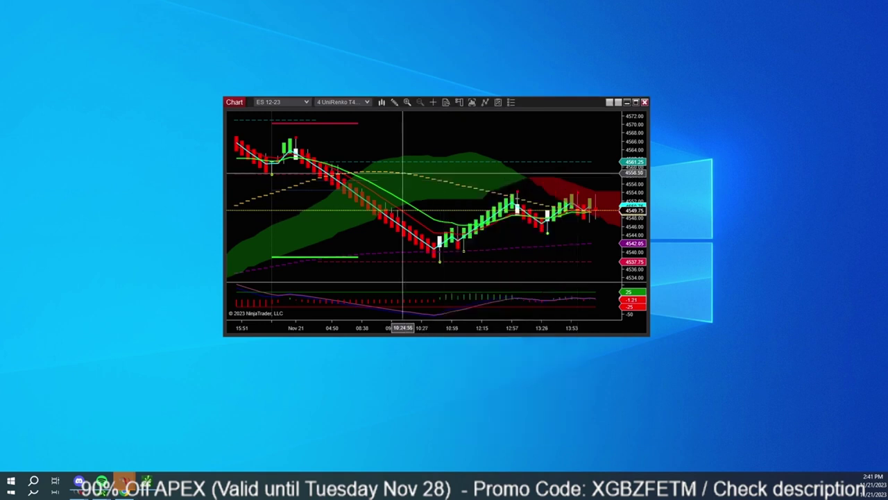
{"action": "left_click", "coordinate": [408, 231]}
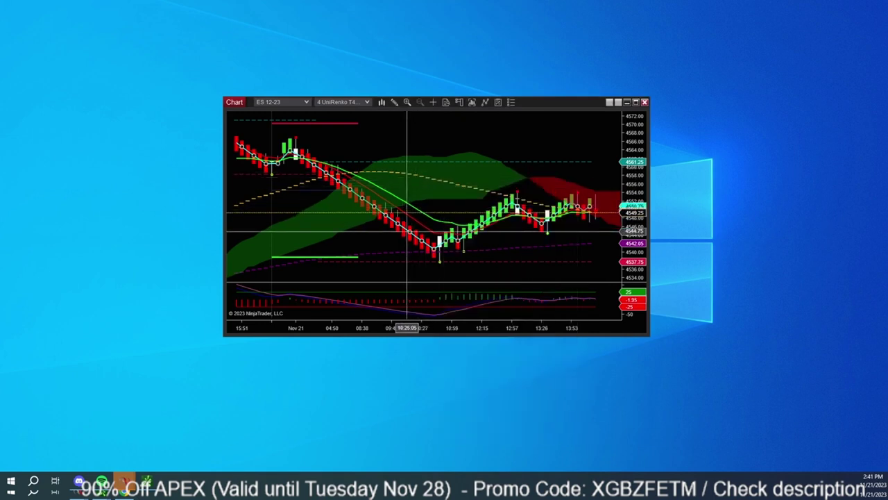
{"action": "left_click", "coordinate": [407, 217]}
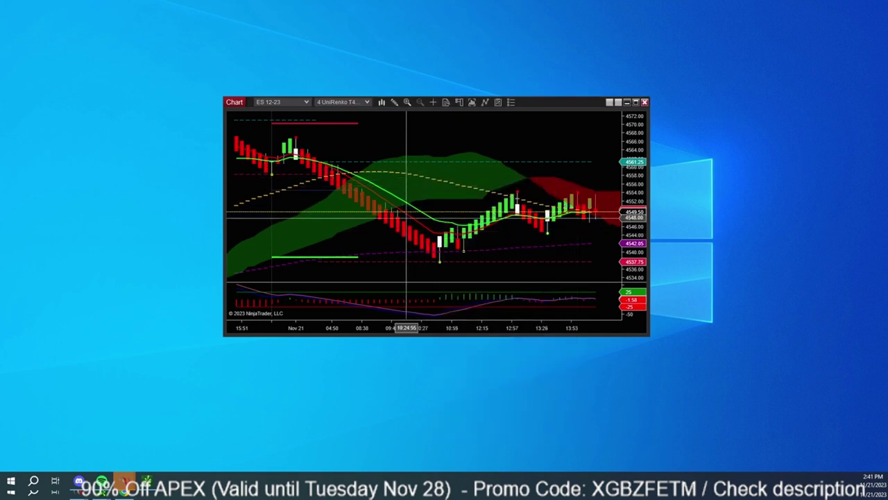
{"action": "key", "text": "Delete"}
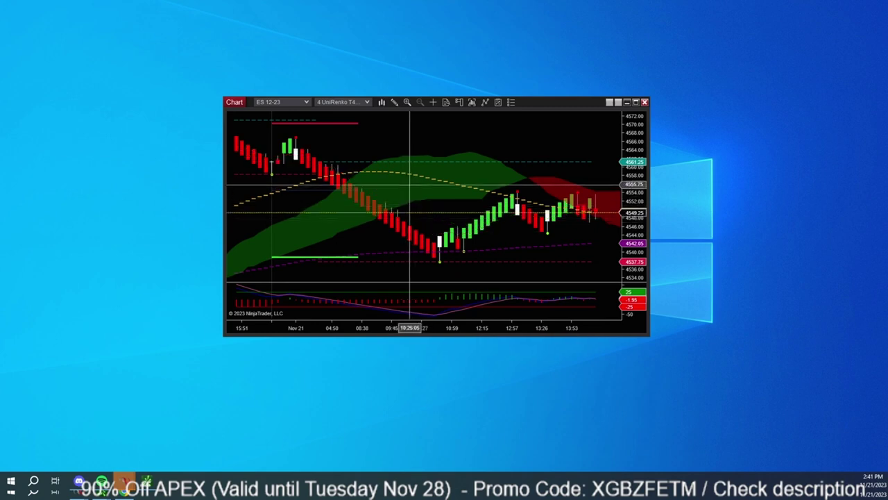
{"action": "left_click", "coordinate": [405, 172]}
{"action": "key", "text": "Delete"}
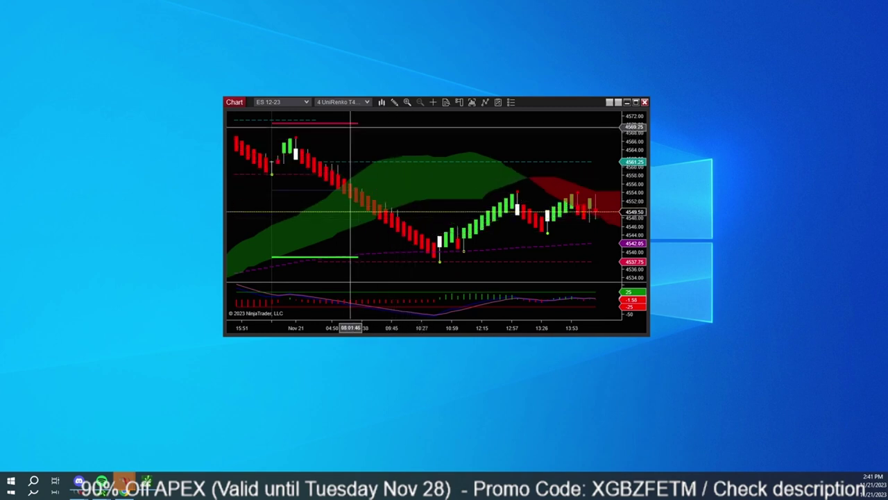
Delete the red and green range drawing from the chart.
{"action": "left_click", "coordinate": [343, 123]}
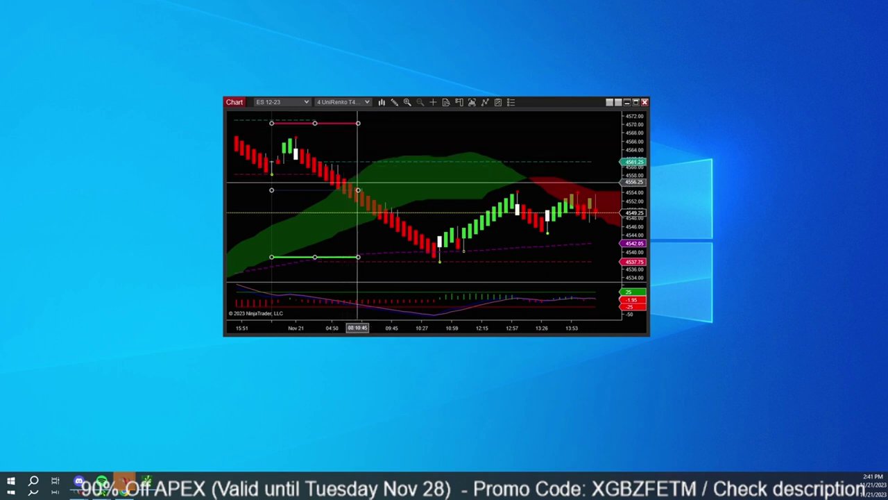
{"action": "key", "text": "Delete"}
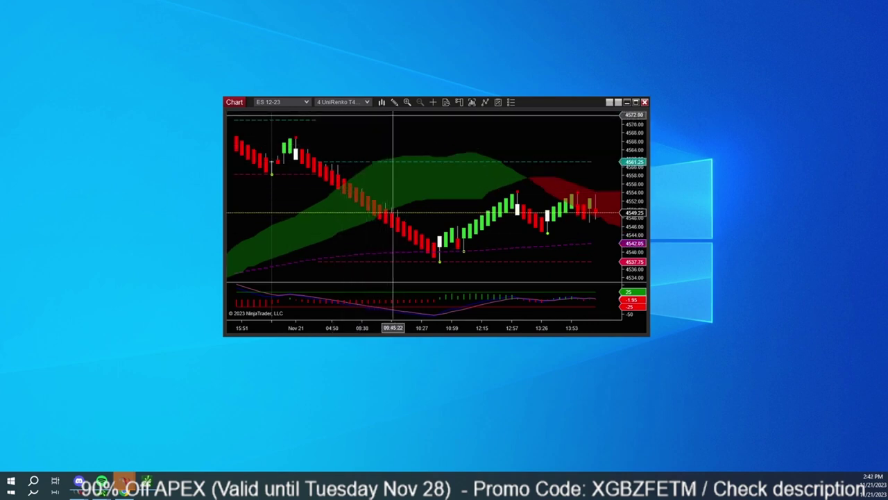
{"action": "left_click", "coordinate": [394, 102]}
{"action": "scroll", "coordinate": [448, 278], "scroll_direction": "down", "scroll_amount": 10}
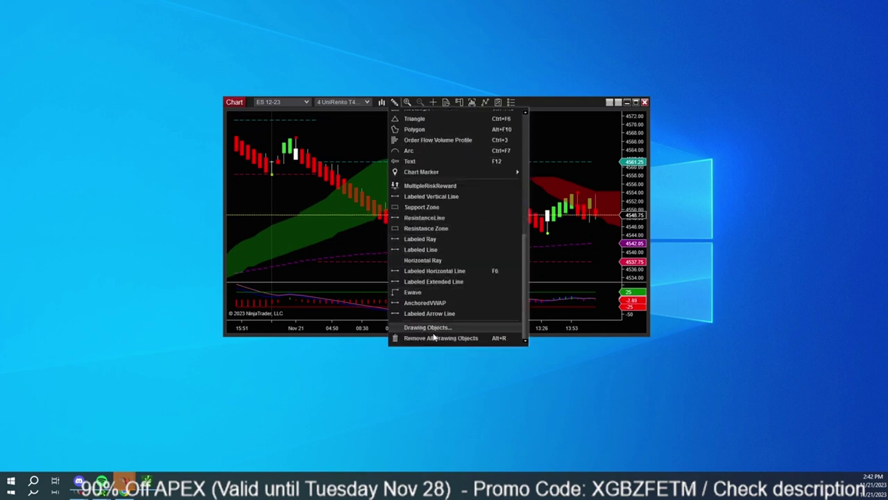
Remove all drawing objects from the chart and delete the magenta dashed indicator line.
{"action": "left_click", "coordinate": [436, 338]}
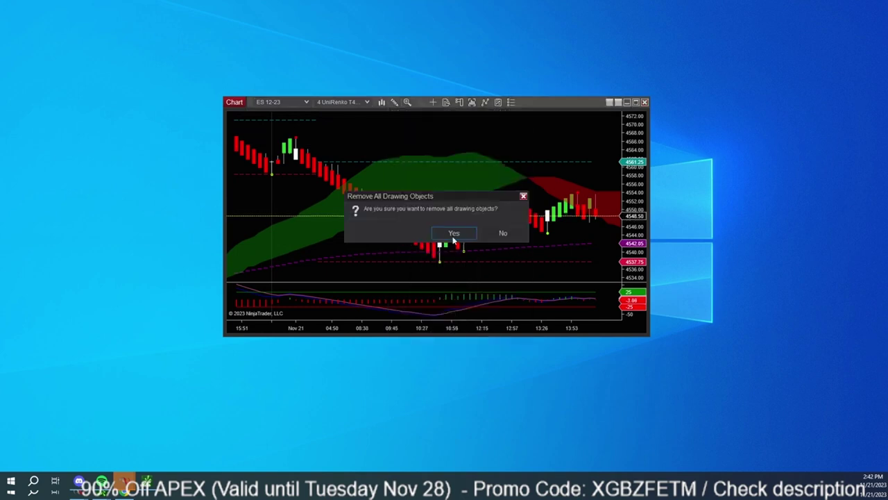
{"action": "left_click", "coordinate": [453, 234]}
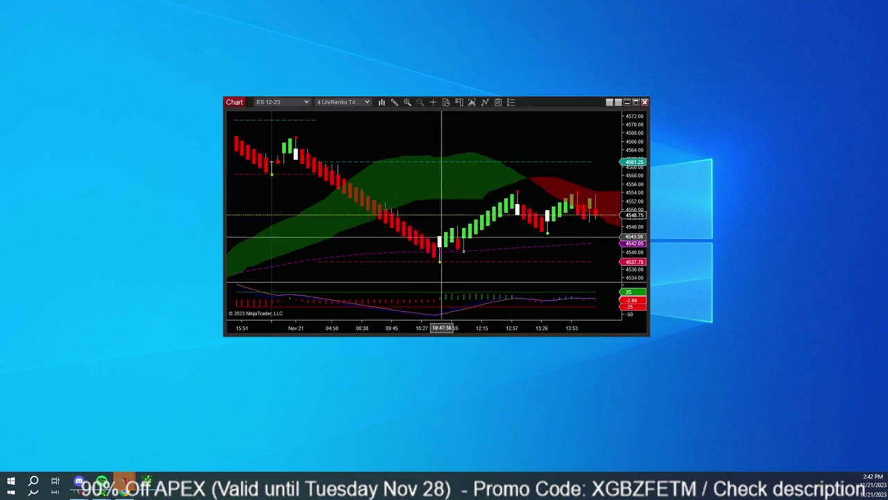
{"action": "left_click", "coordinate": [388, 254]}
{"action": "key", "text": "Delete"}
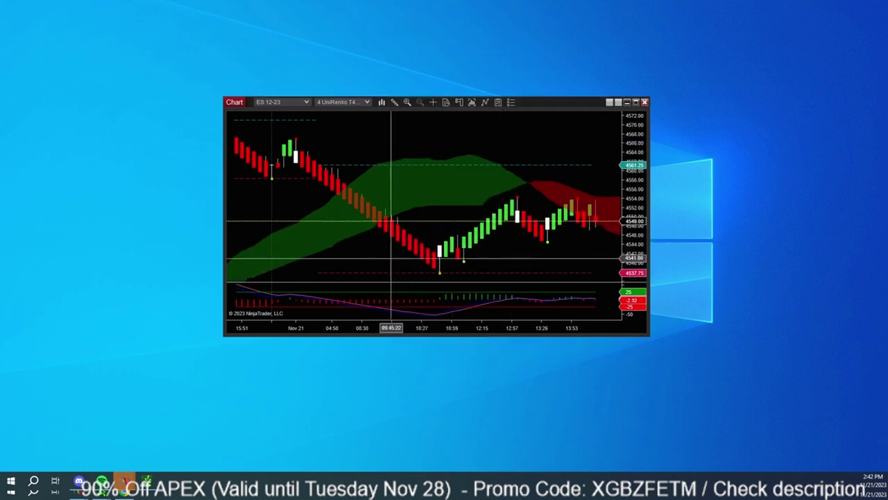
Delete the remaining dashed-line indicator and the lower oscillator panel.
{"action": "left_click", "coordinate": [481, 273]}
{"action": "key", "text": "Delete"}
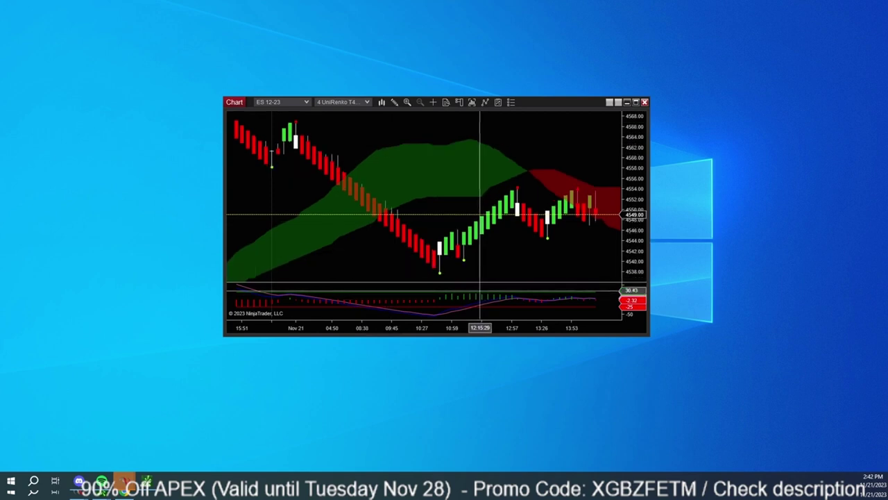
{"action": "left_click", "coordinate": [477, 303]}
{"action": "key", "text": "Delete"}
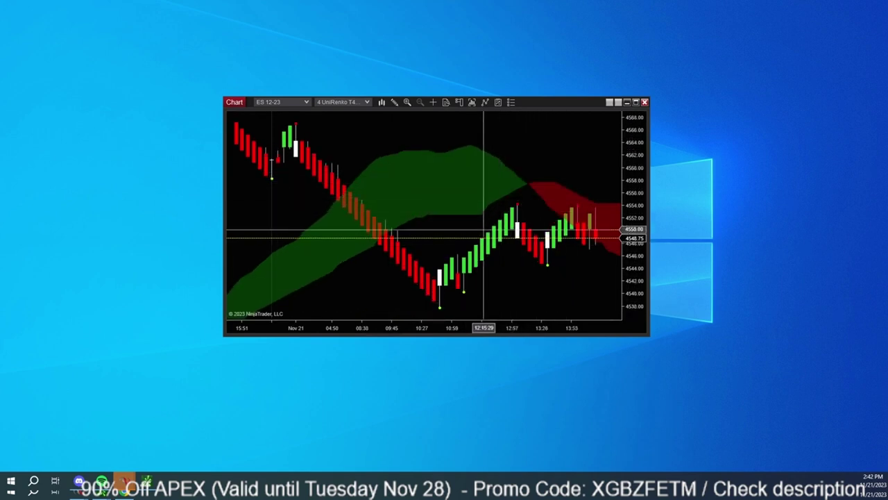
Right-click an empty chart area to get the full chart context menu with Indicators.
{"action": "right_click", "coordinate": [447, 239]}
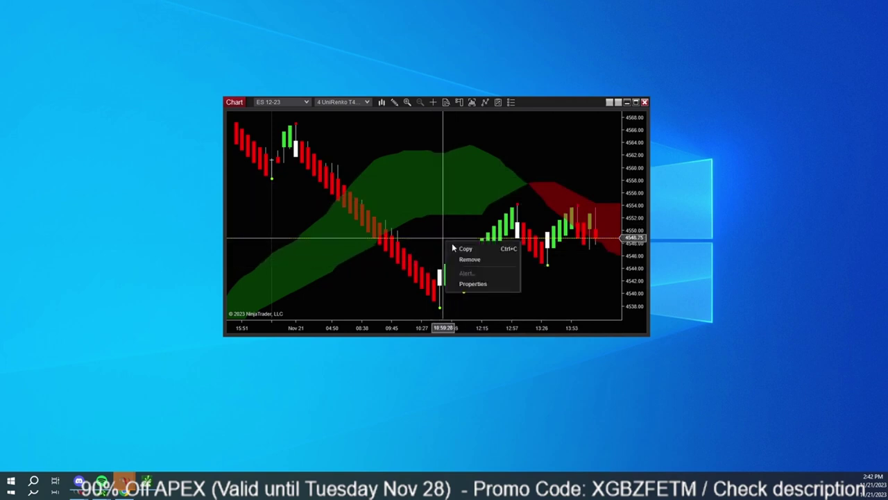
{"action": "left_click", "coordinate": [472, 247]}
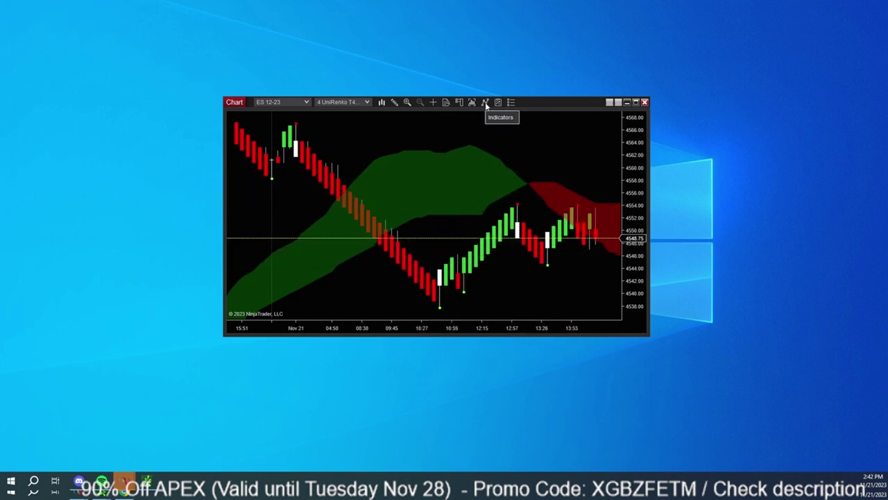
{"action": "right_click", "coordinate": [436, 142]}
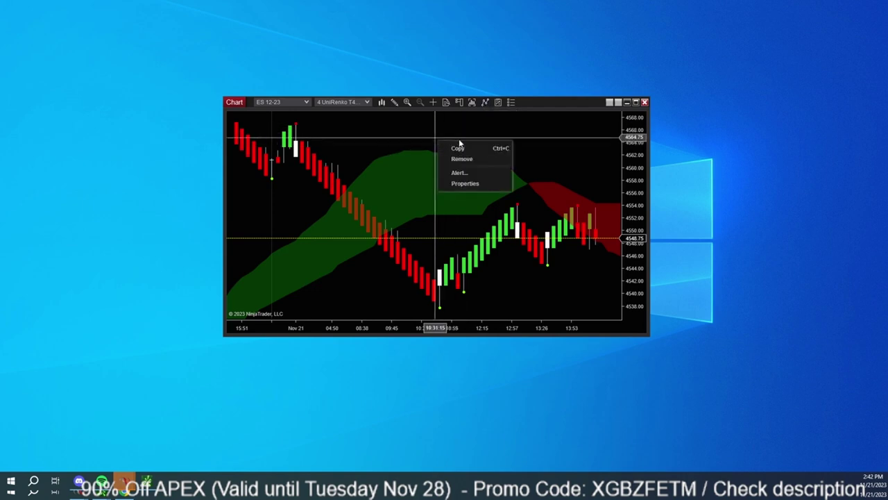
{"action": "right_click", "coordinate": [407, 133]}
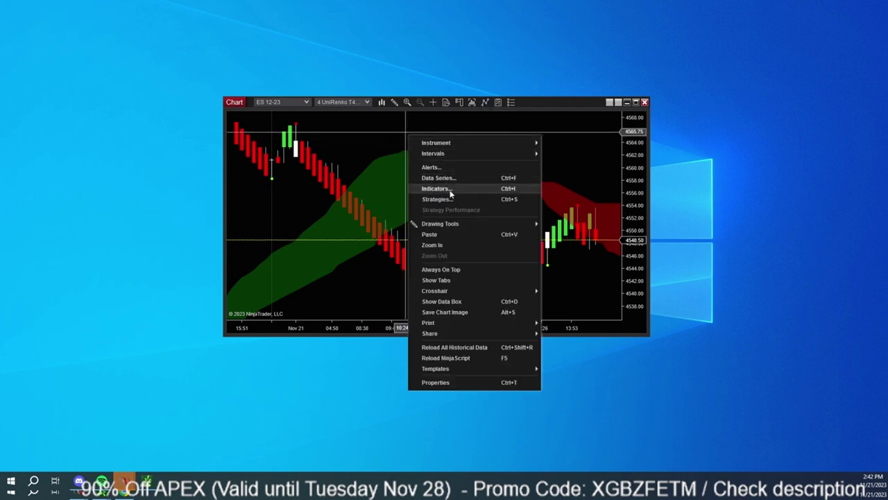
{"action": "left_click", "coordinate": [486, 129]}
Remove JG_ATRStopAndFlip, SuperScalper, Fractals and IchimokuCloud in Indicators, then apply and confirm.
{"action": "left_click", "coordinate": [486, 102]}
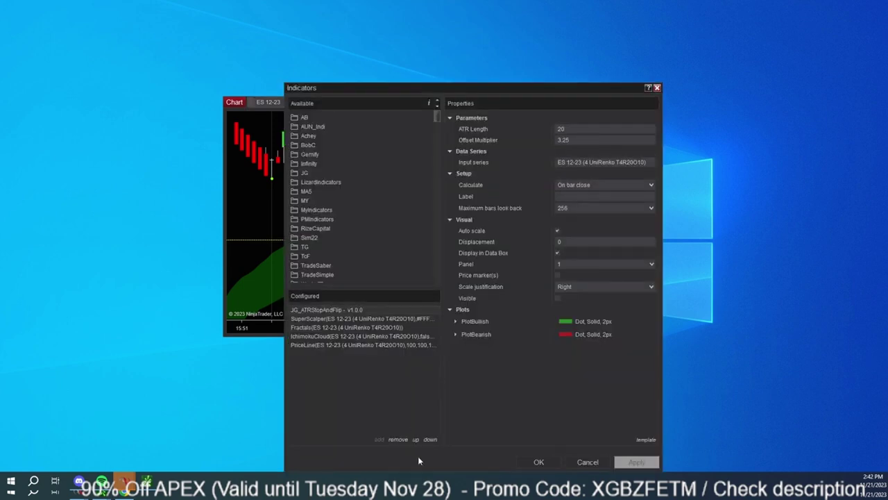
{"action": "left_click", "coordinate": [397, 439]}
{"action": "left_click", "coordinate": [398, 439]}
{"action": "left_click", "coordinate": [397, 439]}
{"action": "left_click", "coordinate": [398, 439]}
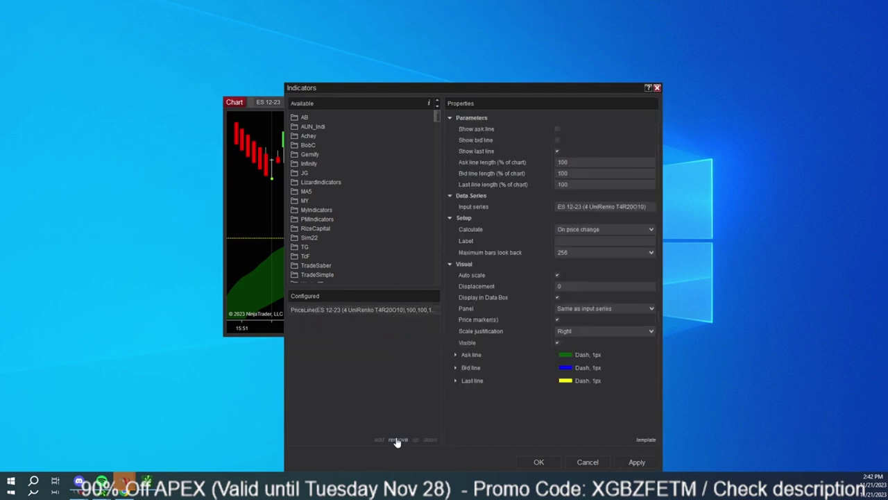
{"action": "left_click", "coordinate": [397, 440]}
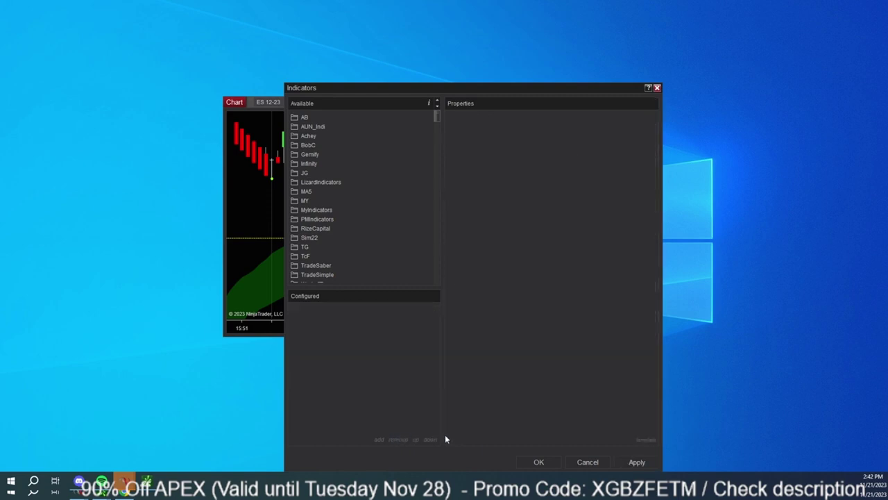
{"action": "left_click", "coordinate": [637, 461]}
{"action": "left_click", "coordinate": [657, 88]}
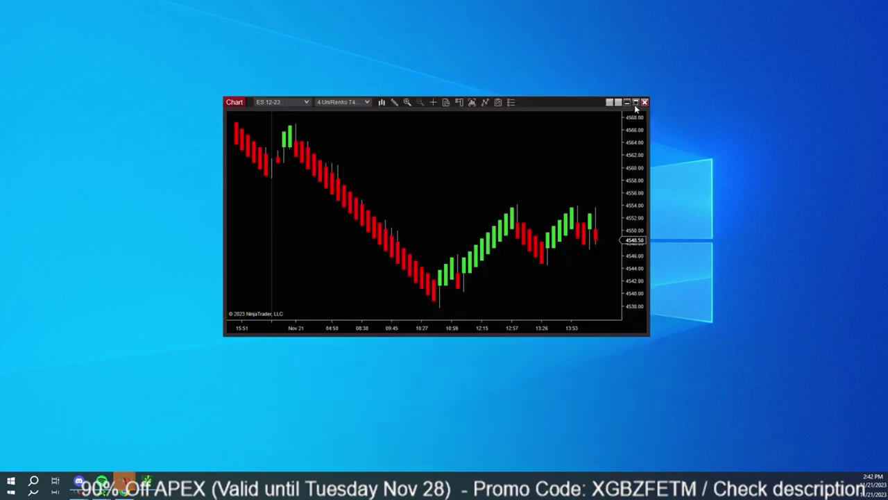
Maximize the ES 12-23 chart, then compress the price and time axes and shift the bars left.
{"action": "left_click", "coordinate": [635, 103]}
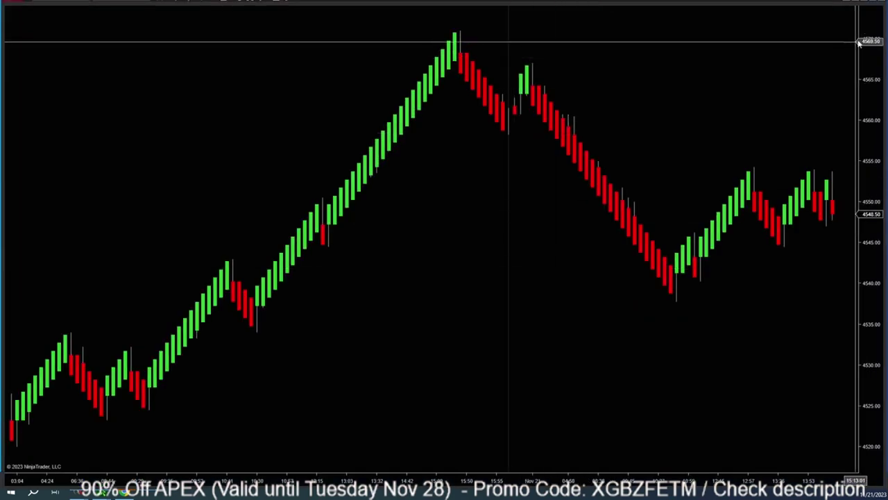
{"action": "left_click_drag", "start_coordinate": [873, 75], "coordinate": [872, 111]}
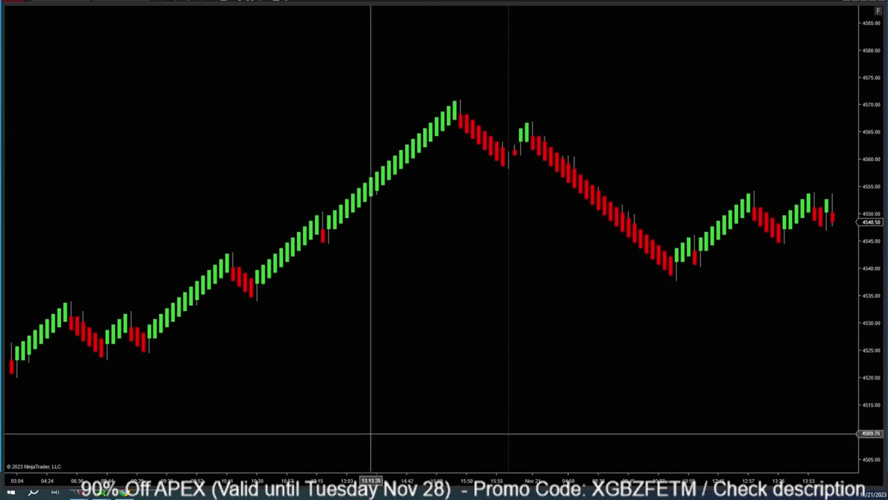
{"action": "left_click_drag", "start_coordinate": [325, 480], "coordinate": [426, 479]}
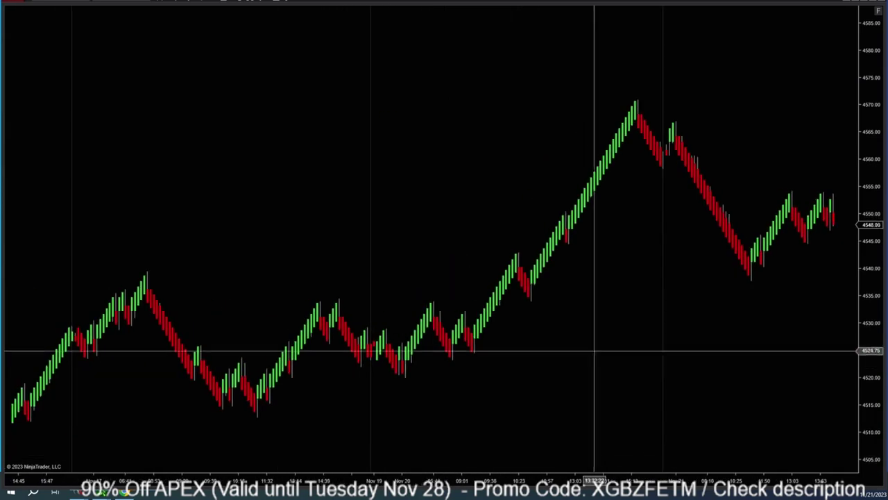
{"action": "left_click_drag", "start_coordinate": [595, 349], "coordinate": [412, 315]}
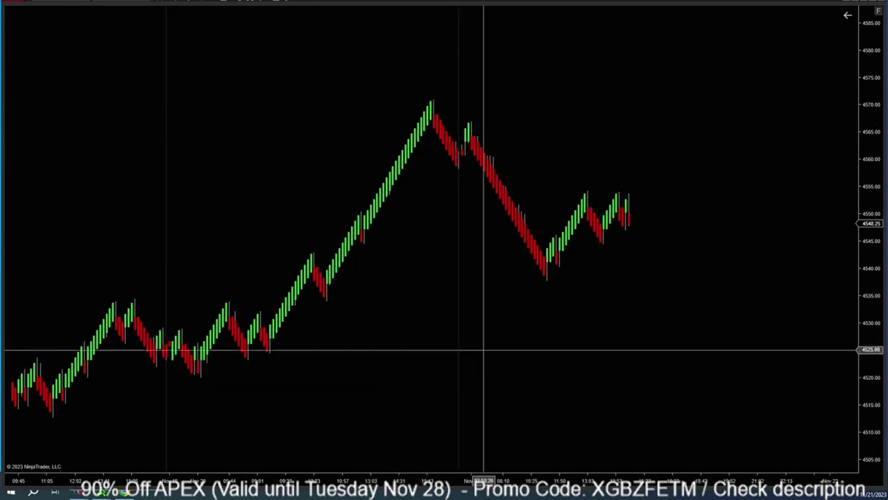
{"action": "left_click_drag", "start_coordinate": [867, 79], "coordinate": [867, 129]}
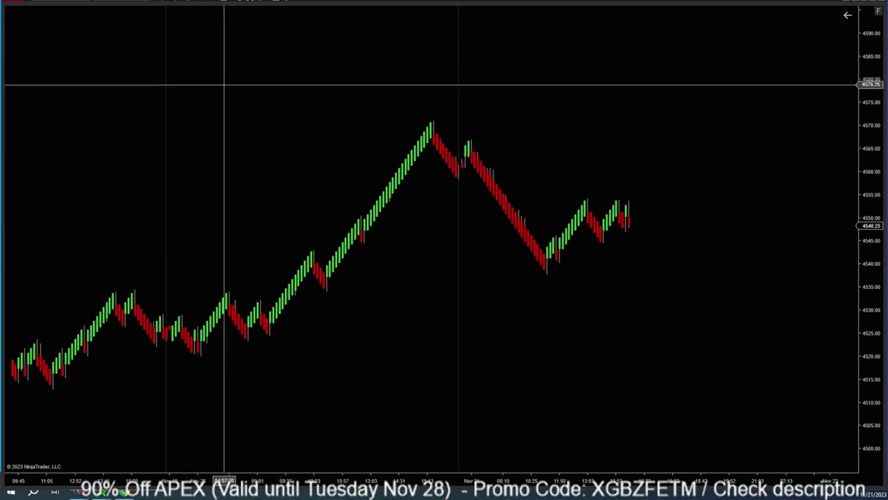
In Indicators, search 'ema' and add MACrossBuilderv1.06 (red 21 EMA, gold 34 EMA) to ES 12-23.
{"action": "left_click", "coordinate": [260, 2]}
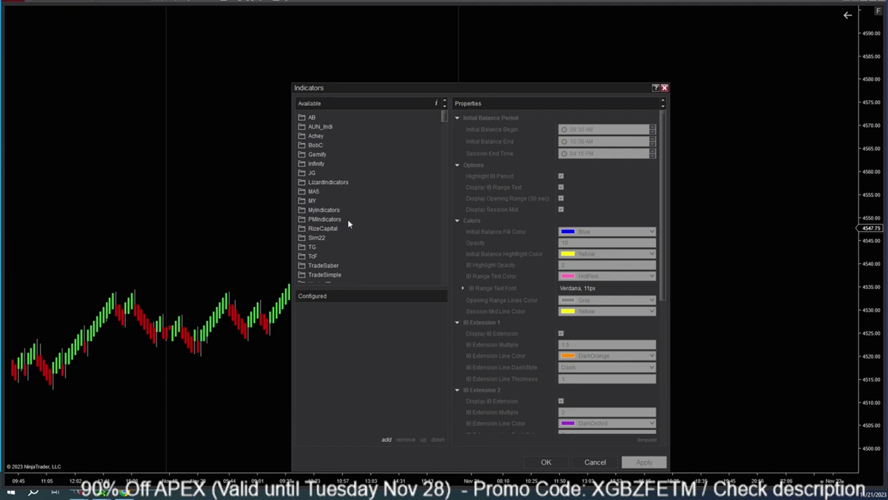
{"action": "type", "text": "ema"}
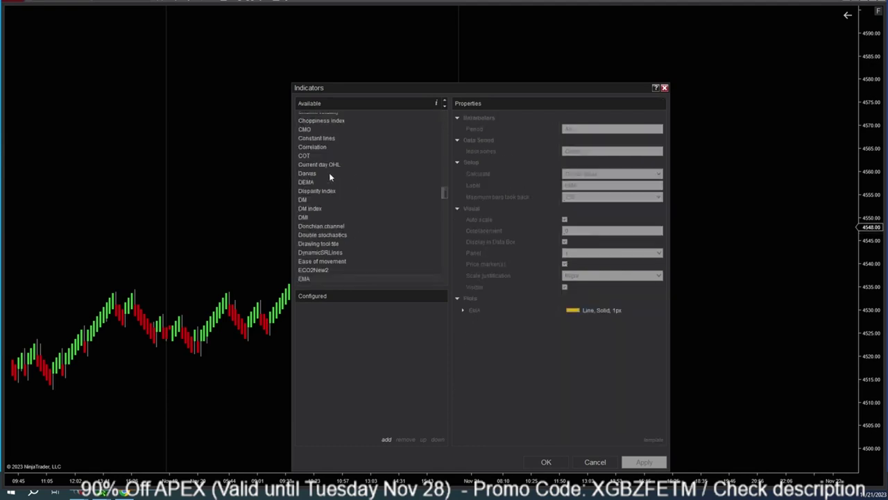
{"action": "left_click", "coordinate": [316, 182]}
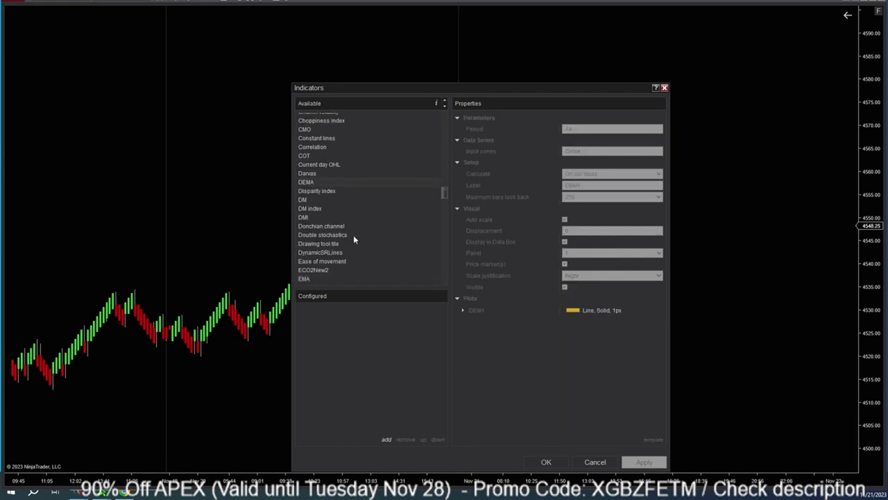
{"action": "scroll", "coordinate": [353, 235], "scroll_direction": "down", "scroll_amount": 6}
{"action": "left_click", "coordinate": [334, 208]}
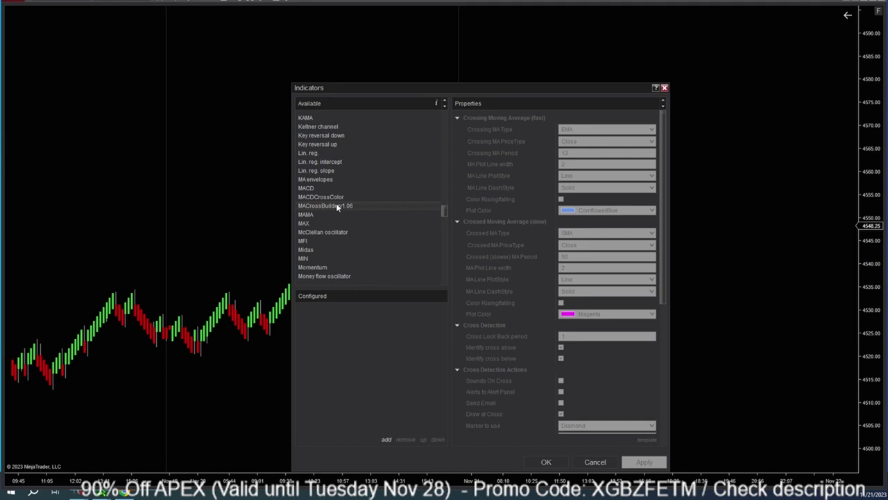
{"action": "double_click", "coordinate": [335, 206]}
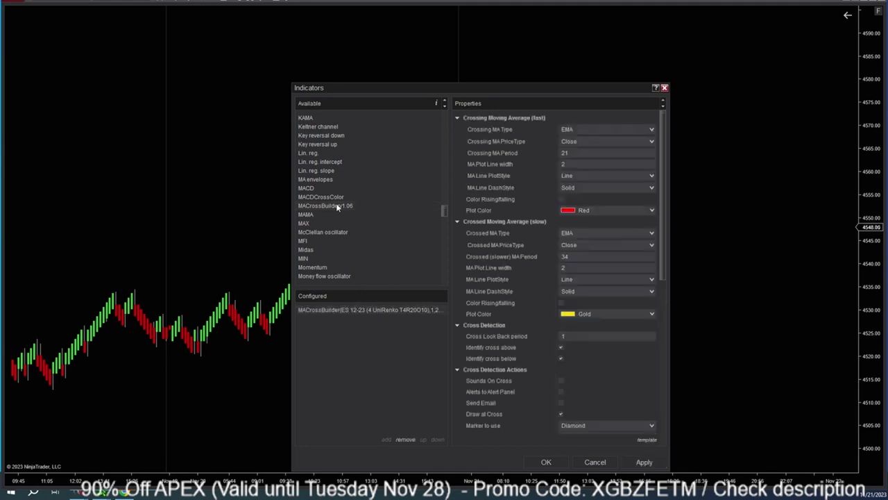
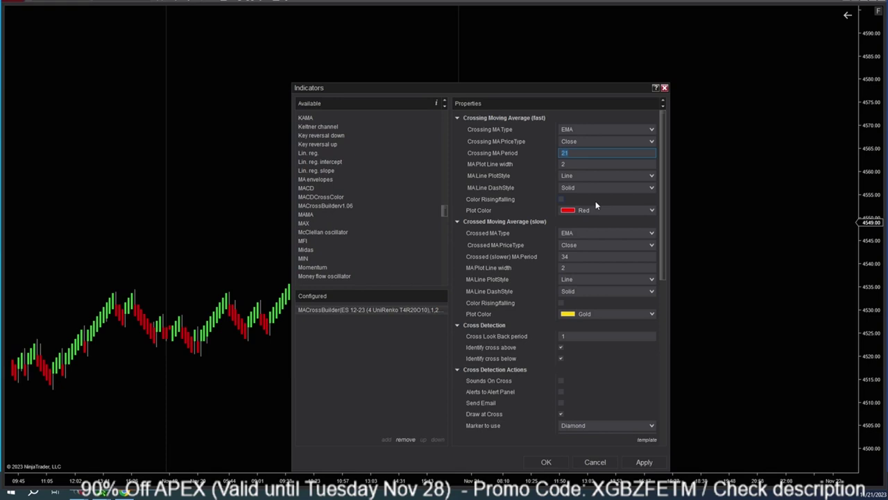
Edit the fast EMA period, turn off cross markers, enable price-panel background colouring, and apply.
{"action": "type", "text": "1"}
{"action": "scroll", "coordinate": [587, 356], "scroll_direction": "down", "scroll_amount": 6}
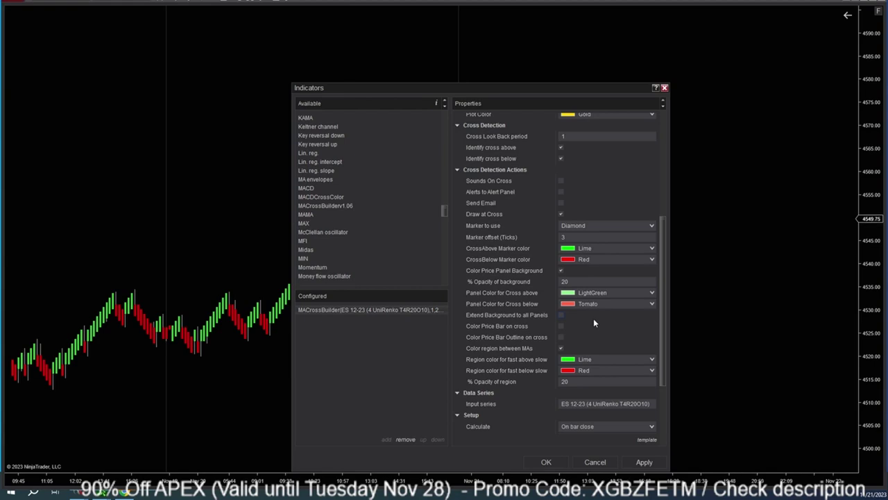
{"action": "left_click", "coordinate": [561, 215]}
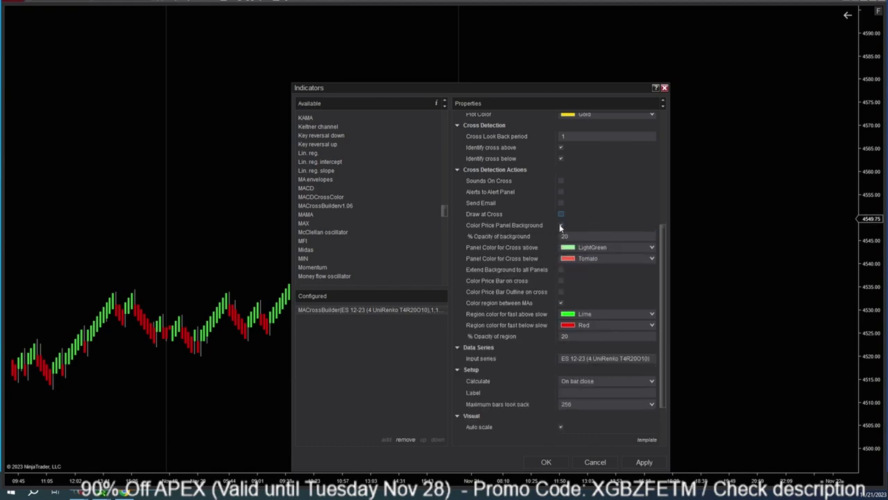
{"action": "left_click", "coordinate": [561, 227]}
{"action": "scroll", "coordinate": [576, 215], "scroll_direction": "up", "scroll_amount": 3}
{"action": "scroll", "coordinate": [572, 215], "scroll_direction": "down", "scroll_amount": 1}
{"action": "scroll", "coordinate": [572, 215], "scroll_direction": "down", "scroll_amount": 1}
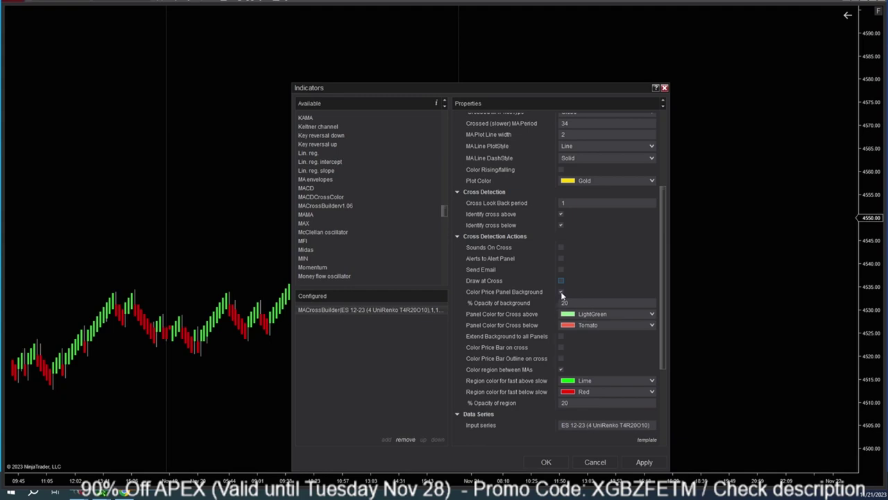
{"action": "left_click", "coordinate": [644, 461]}
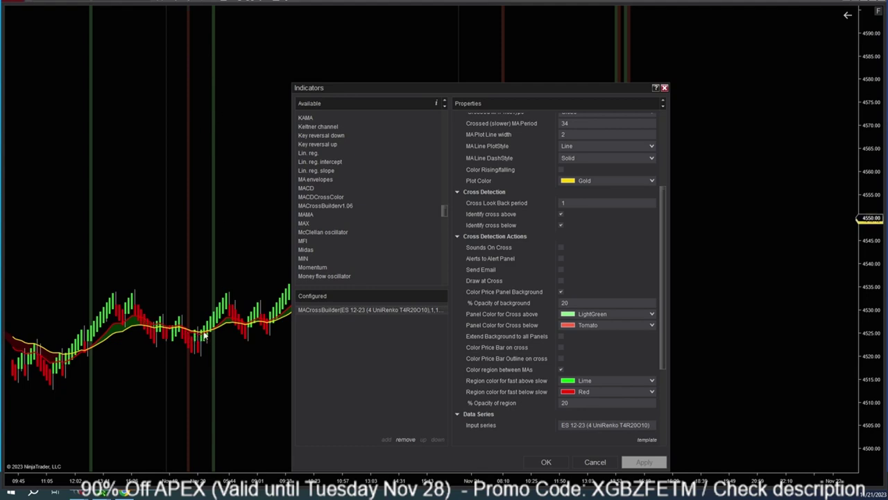
Remove the crossover background bars and the region fill between the EMAs, applying each change.
{"action": "left_click", "coordinate": [560, 291]}
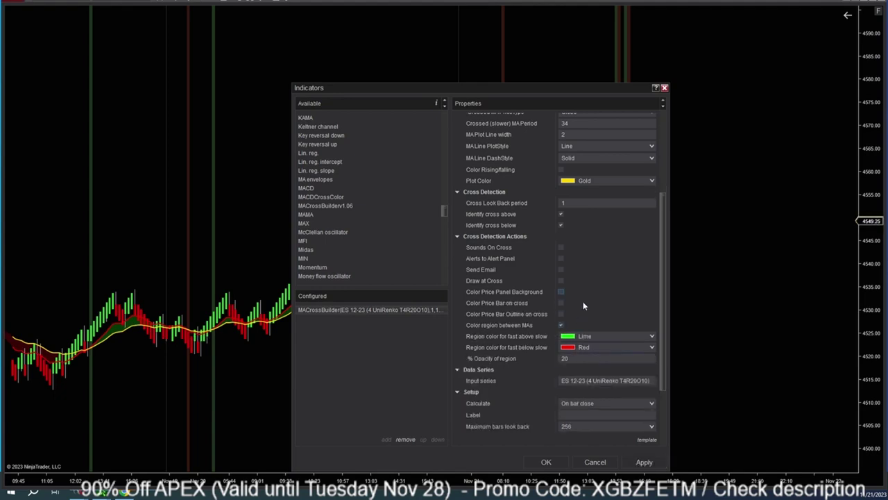
{"action": "left_click", "coordinate": [644, 463]}
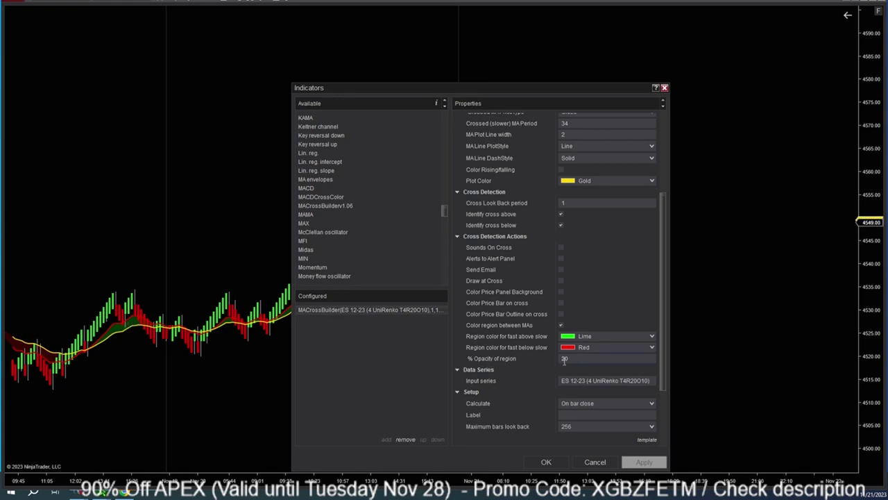
{"action": "left_click", "coordinate": [572, 360]}
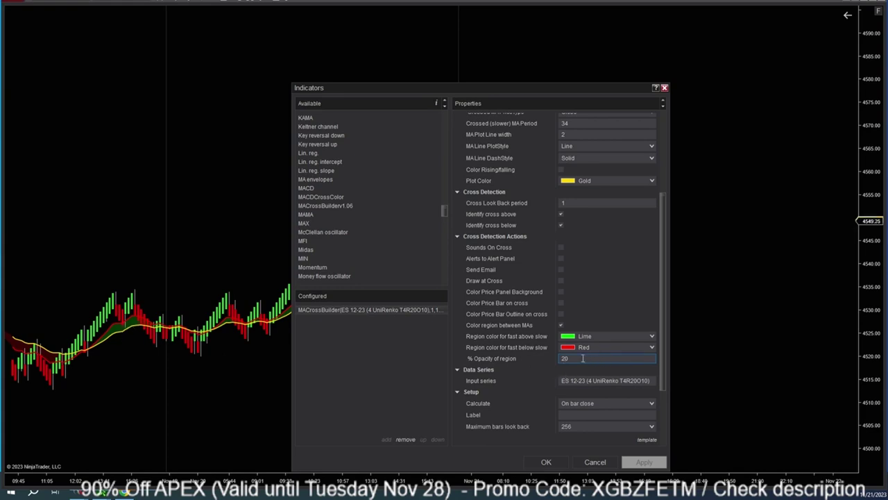
{"action": "left_click", "coordinate": [560, 325]}
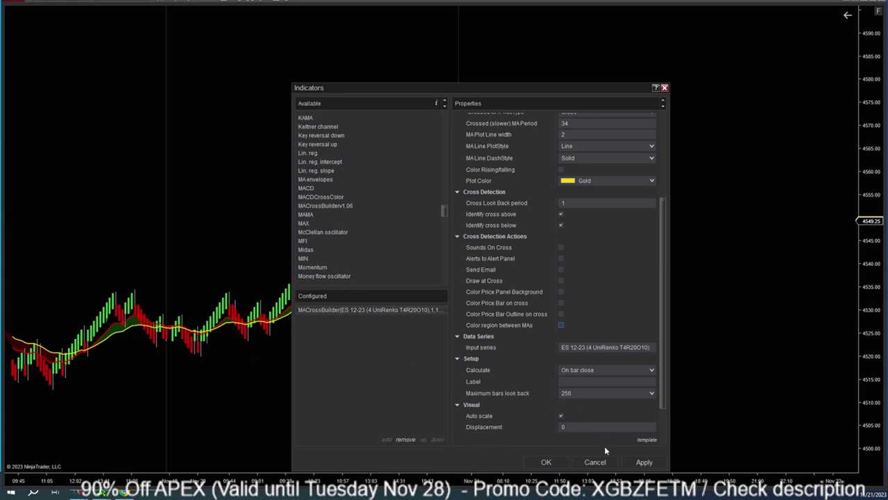
{"action": "left_click", "coordinate": [642, 462]}
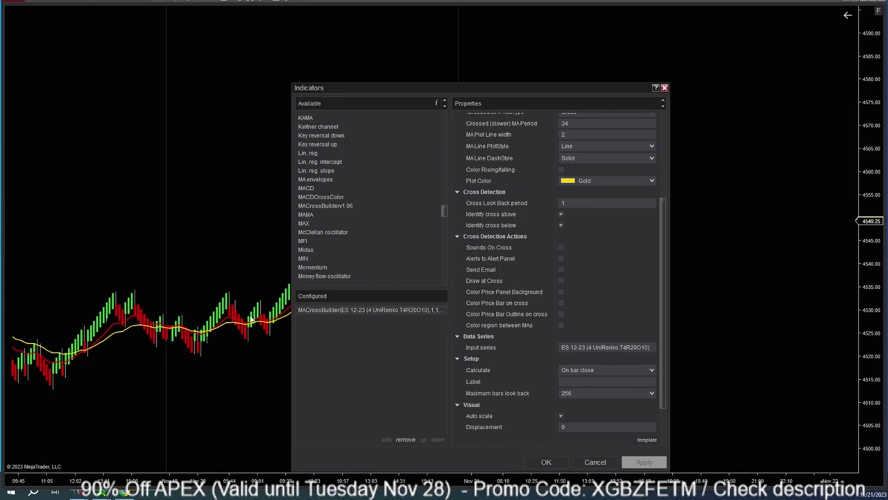
Move the Indicators window aside to reveal the chart, then cancel the template save.
{"action": "left_click_drag", "start_coordinate": [425, 90], "coordinate": [202, 62]}
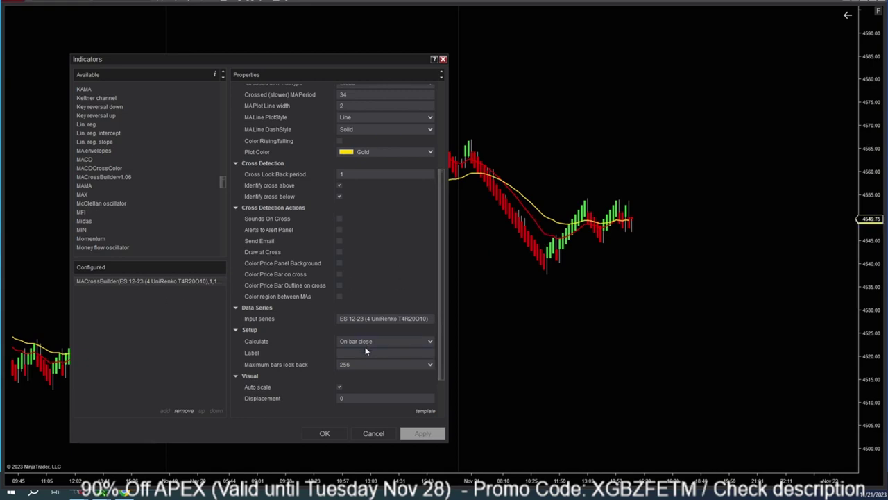
{"action": "left_click", "coordinate": [388, 353]}
{"action": "mouse_move", "coordinate": [431, 414]}
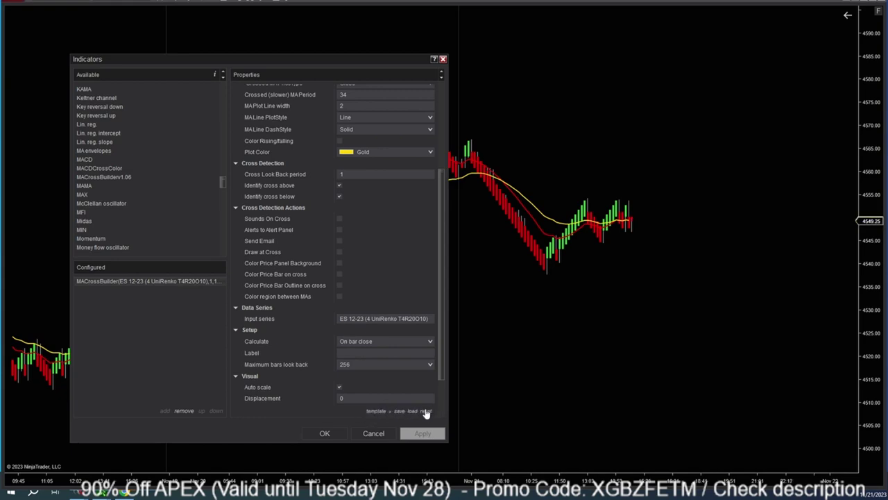
{"action": "left_click", "coordinate": [399, 411]}
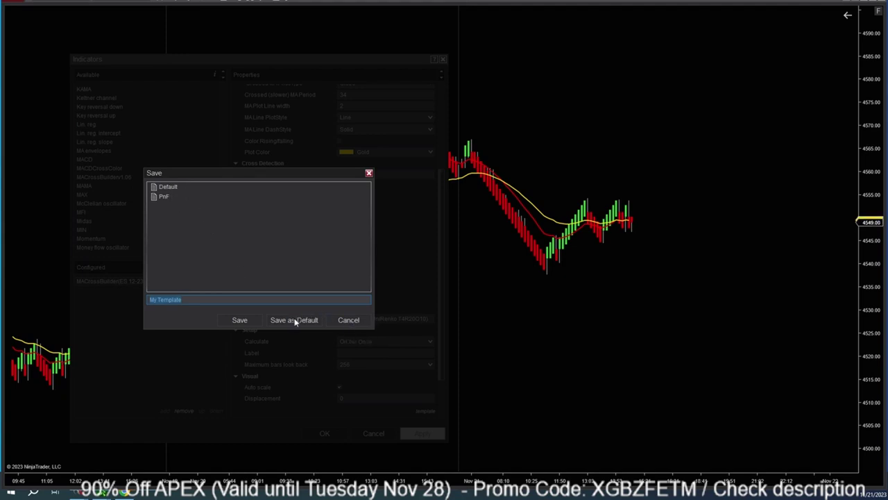
{"action": "left_click", "coordinate": [348, 320]}
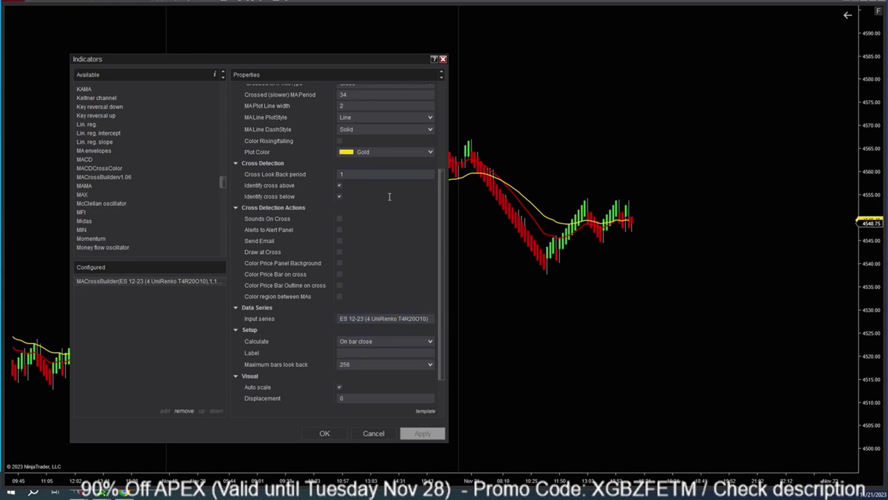
Type 'sma' in the Available indicators list to jump to SMA.
{"action": "scroll", "coordinate": [389, 201], "scroll_direction": "up", "scroll_amount": 3}
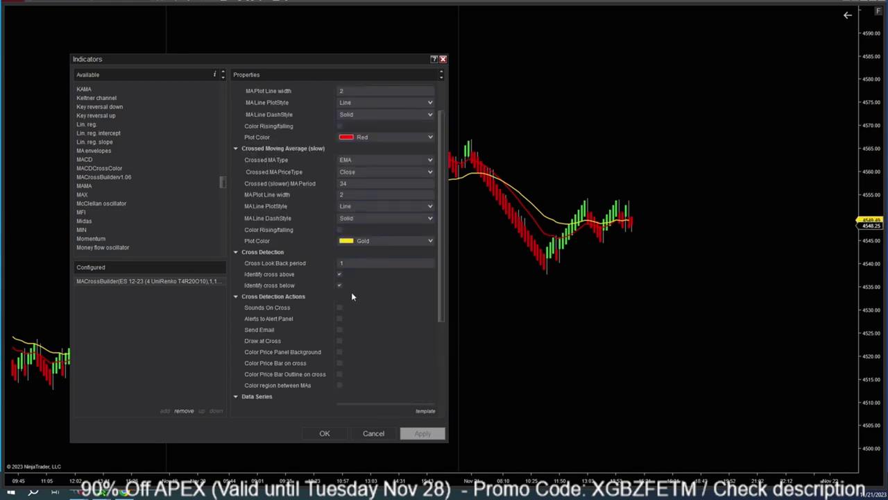
{"action": "scroll", "coordinate": [366, 315], "scroll_direction": "up", "scroll_amount": 2}
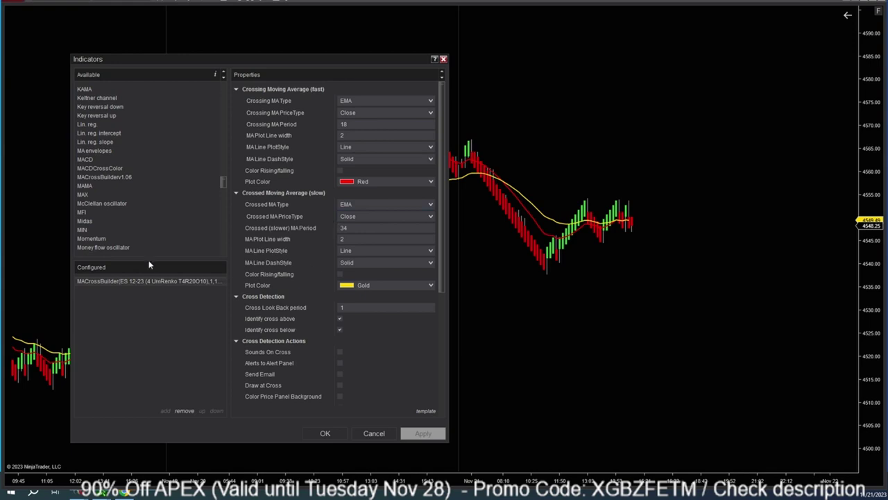
{"action": "left_click", "coordinate": [98, 204]}
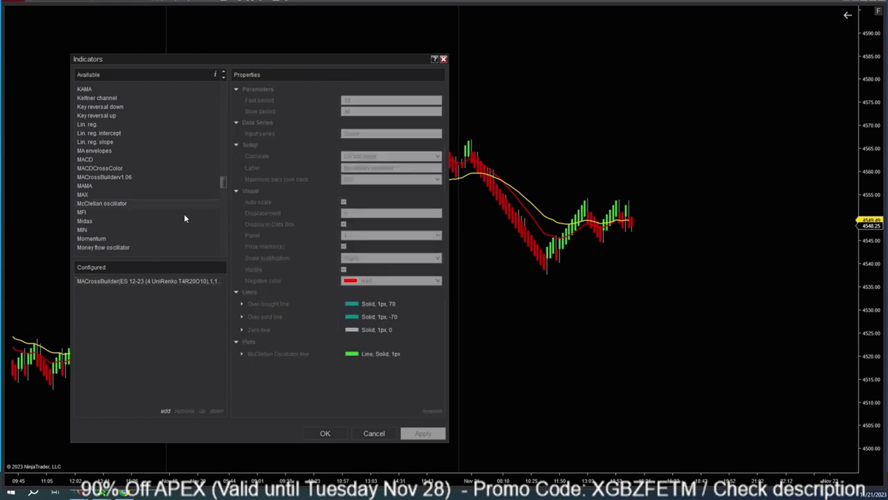
{"action": "type", "text": "sma"}
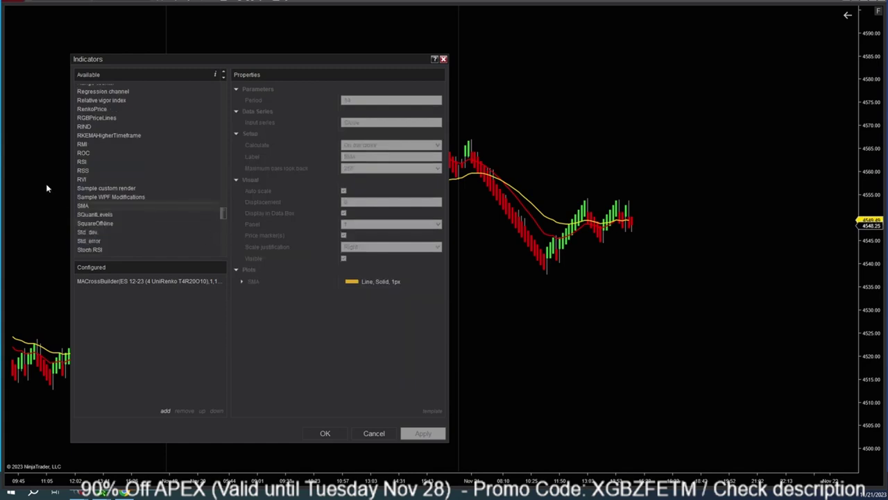
{"action": "left_click", "coordinate": [102, 188]}
Collapse the AUN_Indi folder and type 'sma' again to select the SMA indicator.
{"action": "scroll", "coordinate": [111, 160], "scroll_direction": "up", "scroll_amount": 3}
{"action": "scroll", "coordinate": [111, 139], "scroll_direction": "up", "scroll_amount": 1}
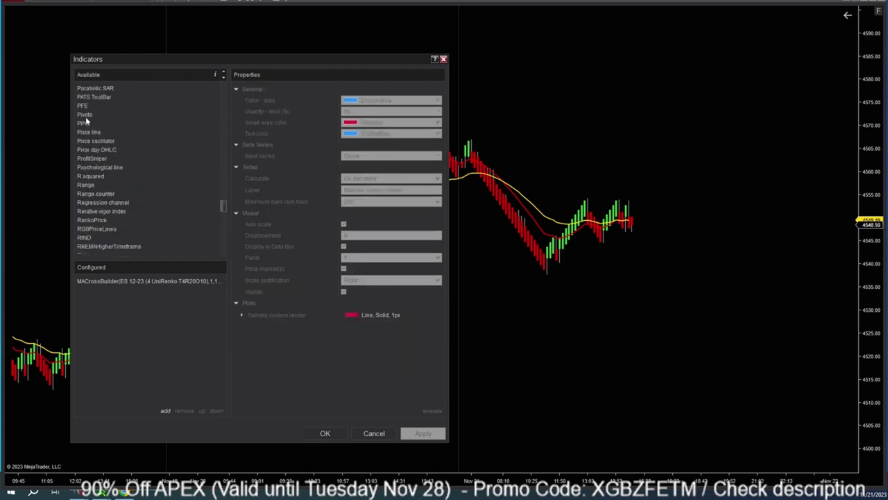
{"action": "left_click", "coordinate": [86, 116]}
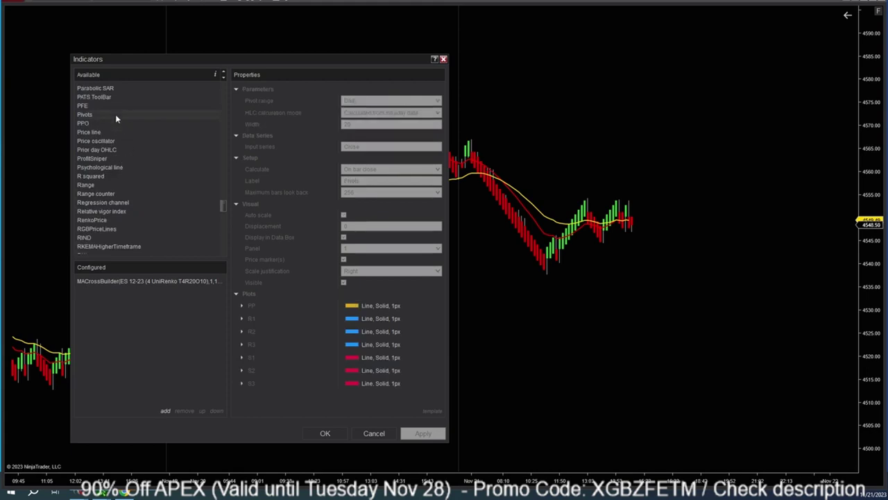
{"action": "scroll", "coordinate": [115, 118], "scroll_direction": "up", "scroll_amount": 6}
{"action": "left_click", "coordinate": [219, 190]}
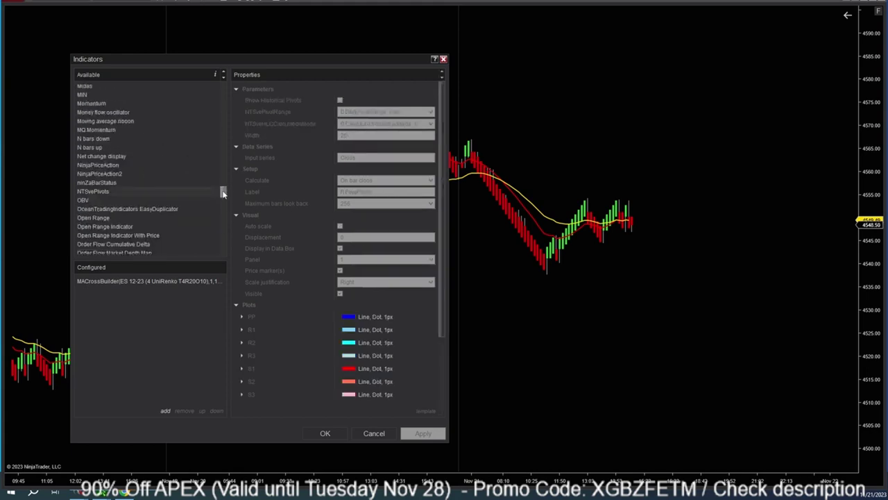
{"action": "left_click_drag", "start_coordinate": [223, 193], "coordinate": [204, 71]}
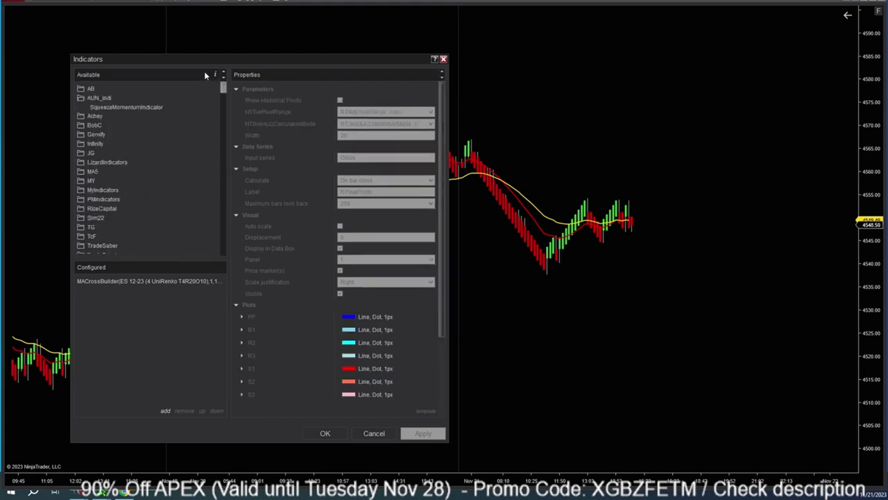
{"action": "left_click", "coordinate": [82, 99]}
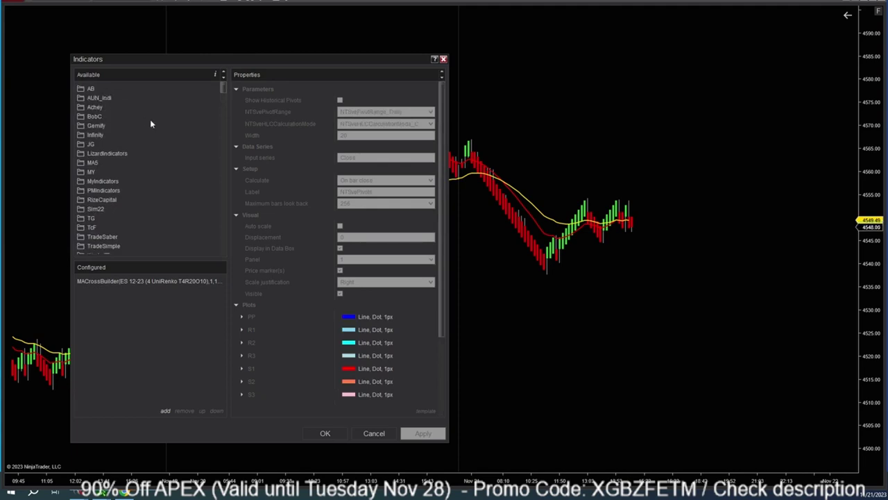
{"action": "type", "text": "sma"}
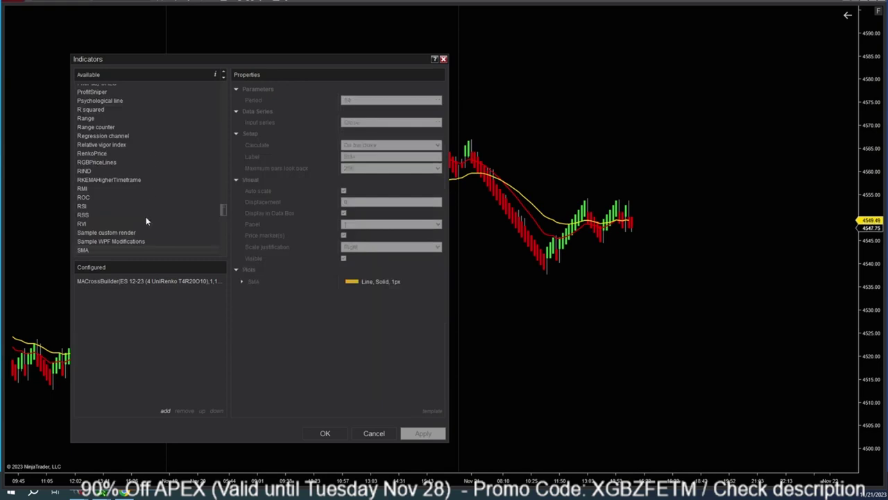
{"action": "scroll", "coordinate": [145, 209], "scroll_direction": "down", "scroll_amount": 2}
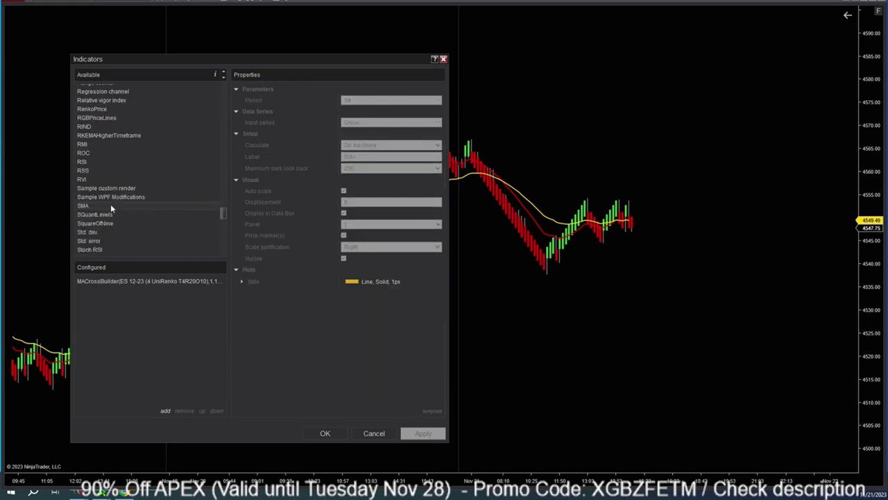
Add an SMA indicator with period 50 and a cleared label.
{"action": "double_click", "coordinate": [110, 204]}
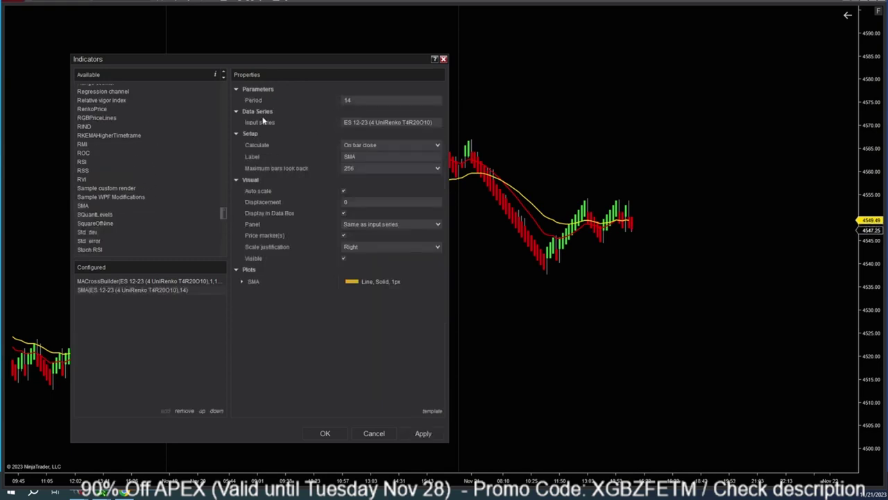
{"action": "left_click", "coordinate": [358, 104]}
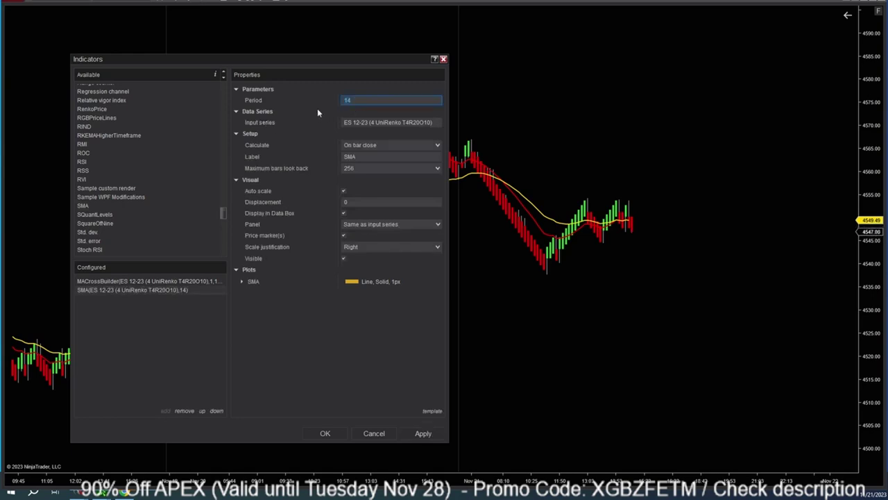
{"action": "type", "text": "50"}
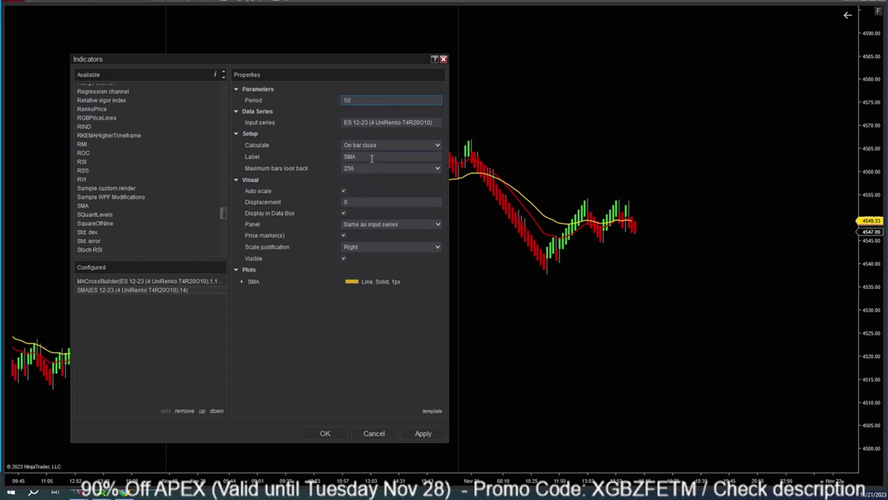
{"action": "left_click", "coordinate": [375, 156]}
{"action": "key", "text": "BackSpace"}
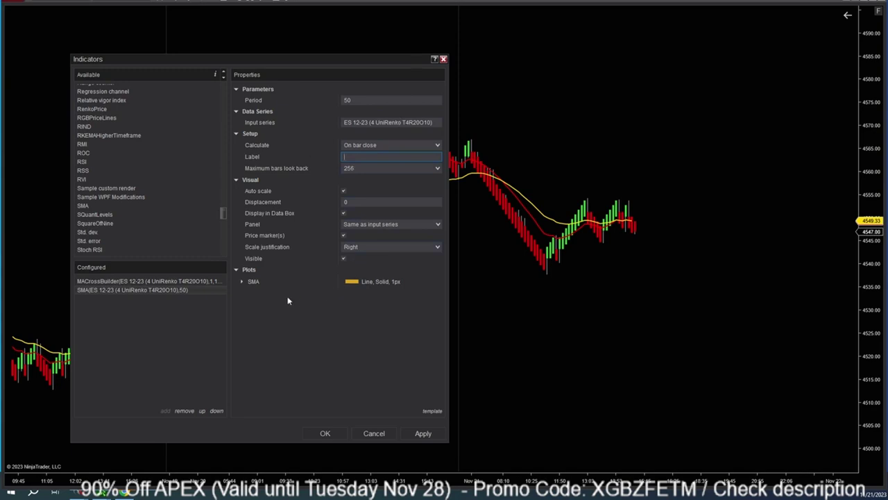
Make the SMA plot a Cyan Line and apply it to the chart.
{"action": "left_click", "coordinate": [253, 281]}
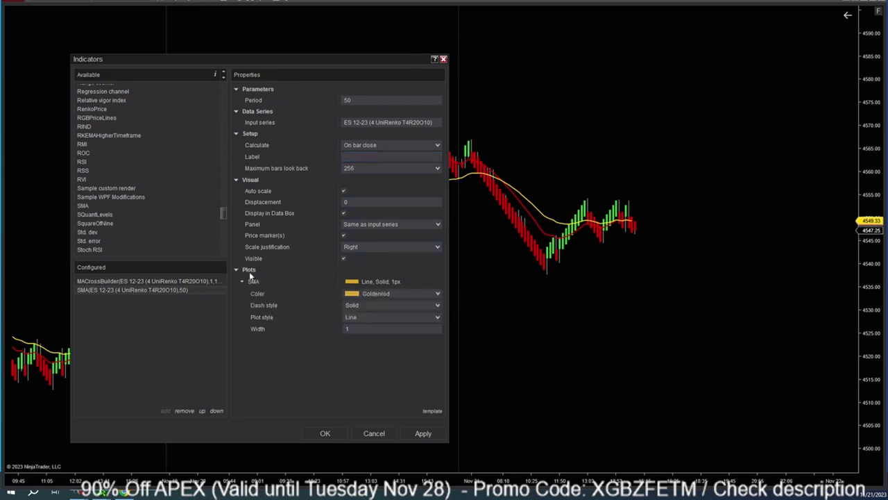
{"action": "left_click", "coordinate": [423, 297]}
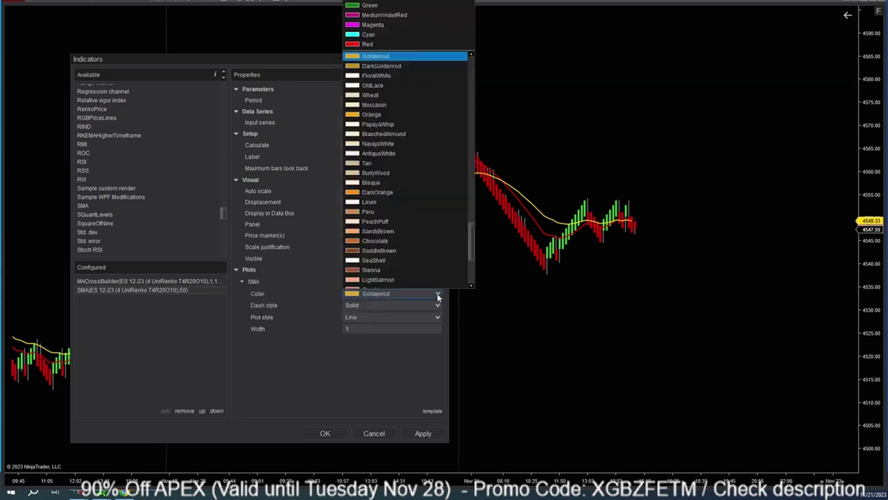
{"action": "left_click", "coordinate": [373, 34]}
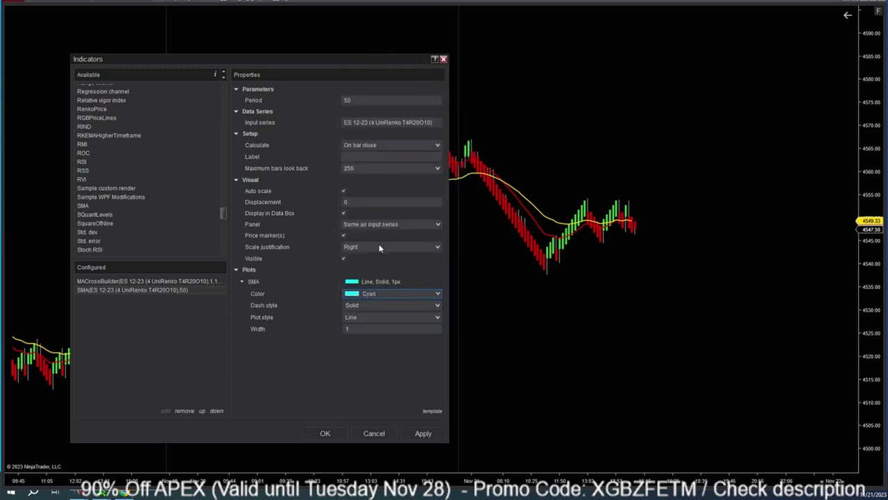
{"action": "left_click", "coordinate": [392, 317]}
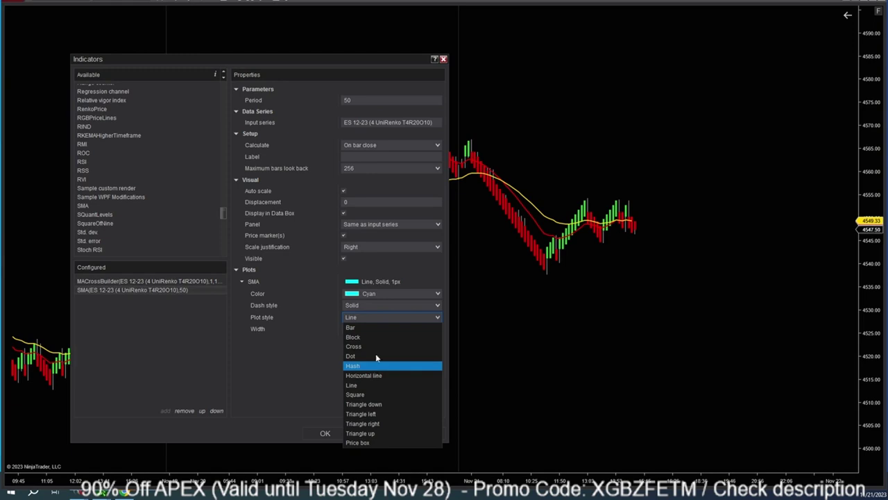
{"action": "left_click", "coordinate": [392, 258]}
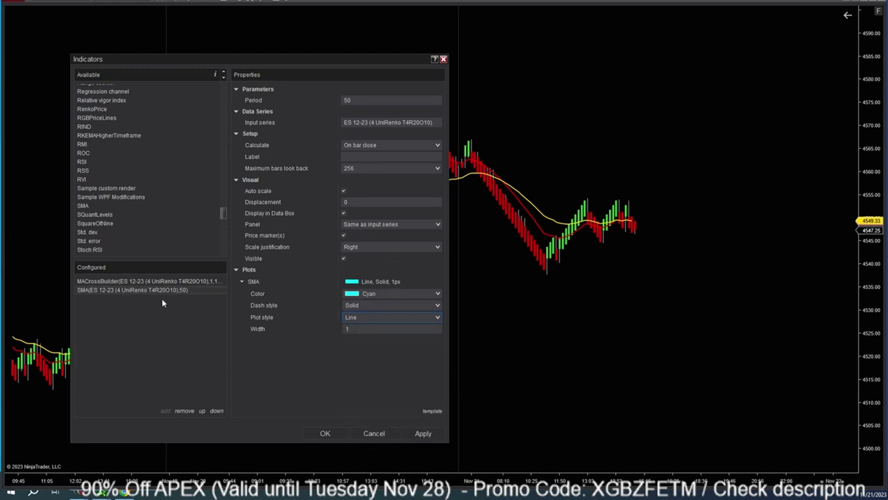
{"action": "left_click", "coordinate": [421, 433]}
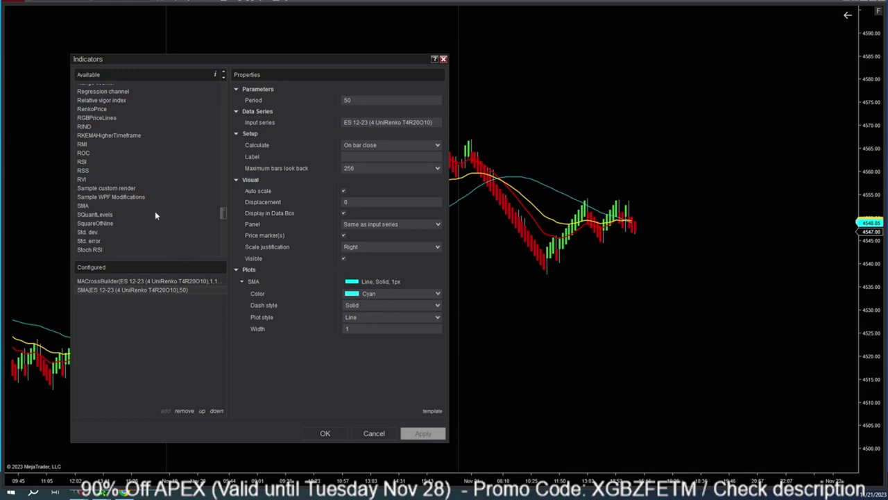
Add the IchimokuCloud indicator and apply it to the chart.
{"action": "scroll", "coordinate": [118, 210], "scroll_direction": "up", "scroll_amount": 10}
{"action": "left_click", "coordinate": [118, 88]}
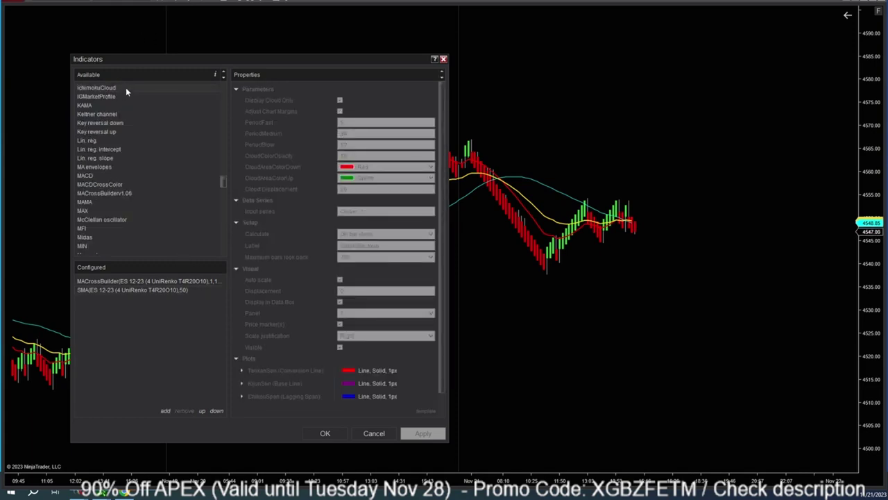
{"action": "scroll", "coordinate": [155, 138], "scroll_direction": "up", "scroll_amount": 2}
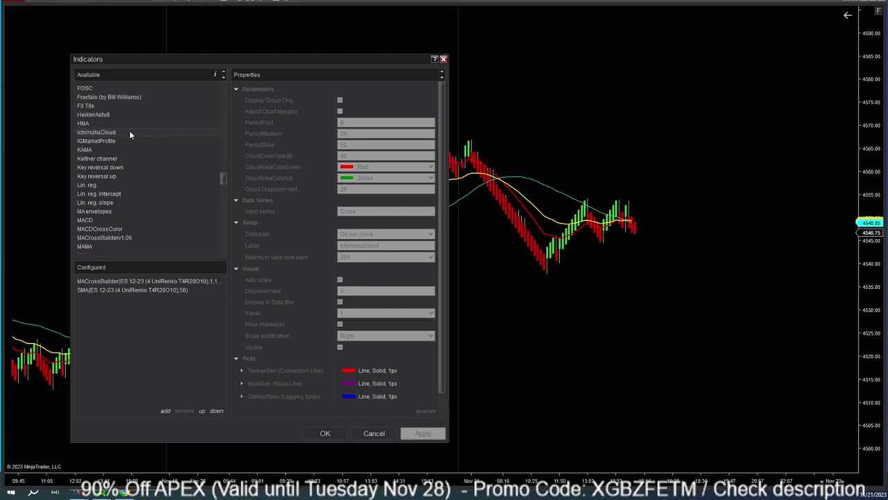
{"action": "double_click", "coordinate": [129, 132]}
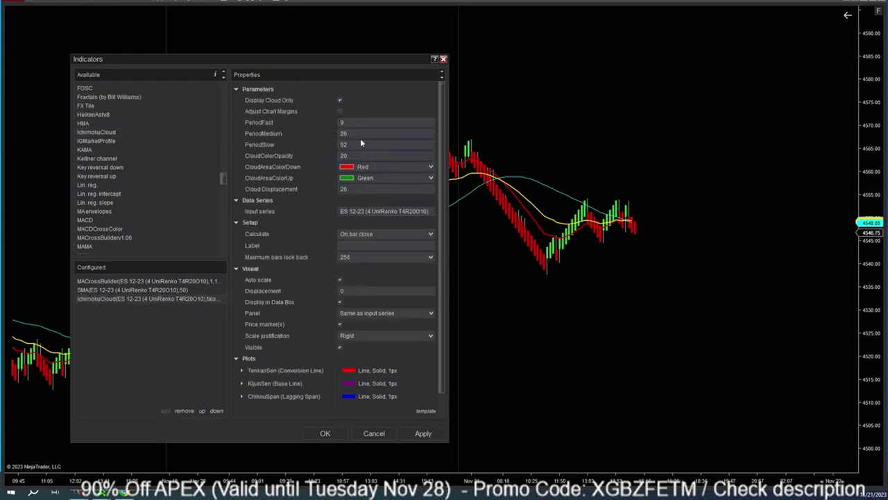
{"action": "scroll", "coordinate": [368, 298], "scroll_direction": "down", "scroll_amount": 1}
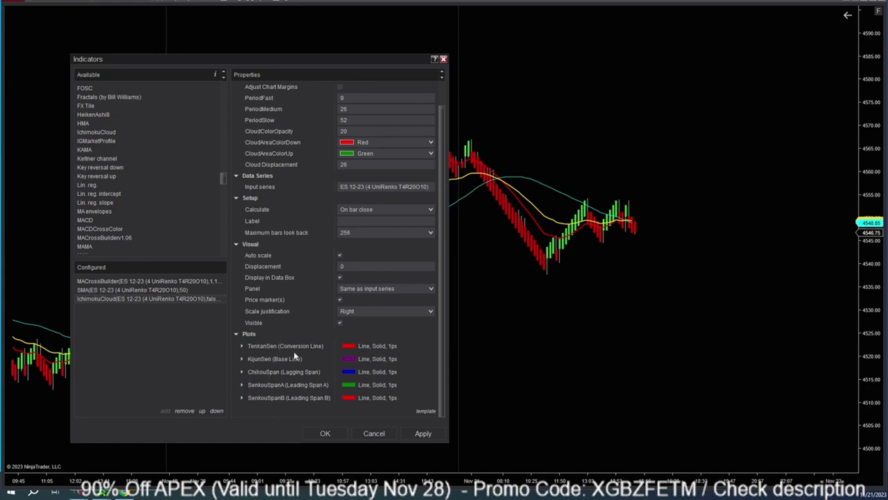
{"action": "scroll", "coordinate": [319, 325], "scroll_direction": "up", "scroll_amount": 1}
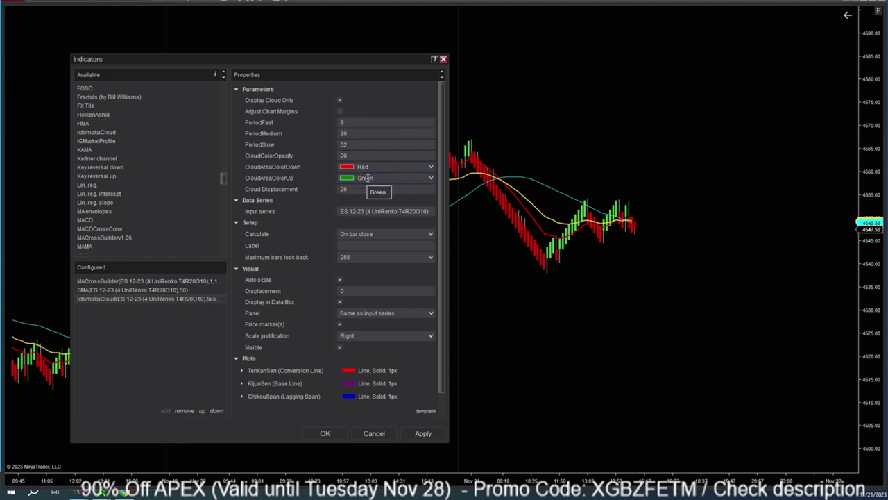
{"action": "left_click", "coordinate": [423, 433]}
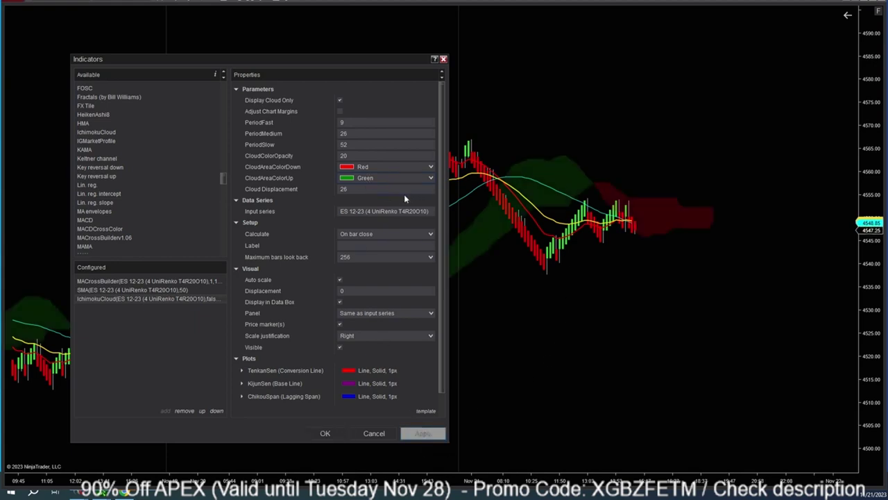
Try cloud opacity 50 and 40, settling on CloudColorOpacity 30 and applying it.
{"action": "left_click", "coordinate": [349, 155]}
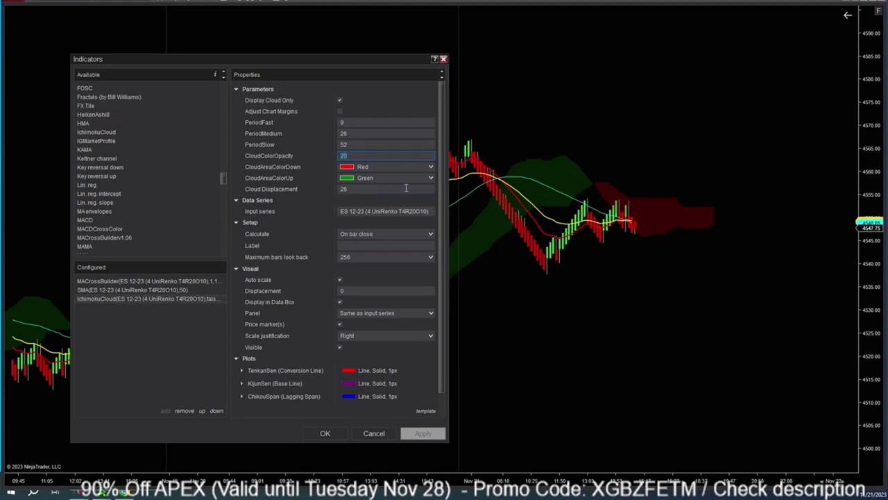
{"action": "type", "text": "30"}
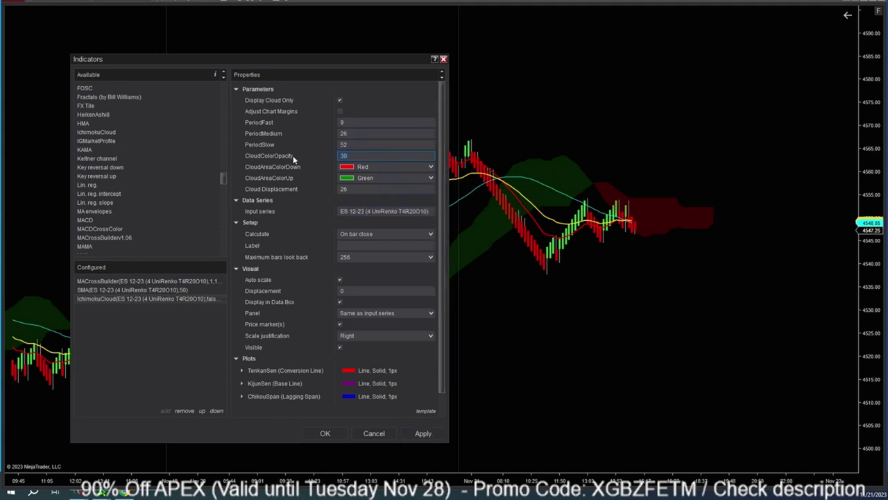
{"action": "key", "text": "BackSpace"}
{"action": "key", "text": "BackSpace"}
{"action": "type", "text": "50"}
{"action": "left_click", "coordinate": [420, 433]}
{"action": "left_click", "coordinate": [420, 433]}
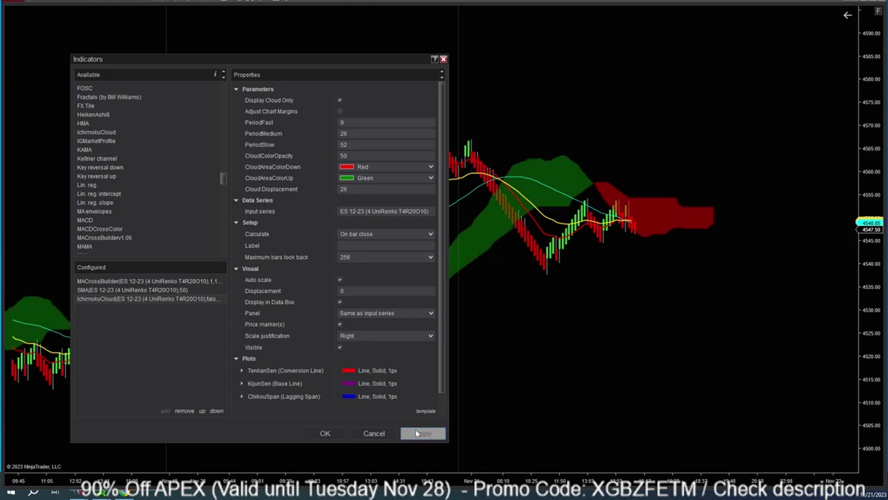
{"action": "left_click", "coordinate": [326, 157]}
{"action": "type", "text": "40"}
{"action": "left_click", "coordinate": [423, 435]}
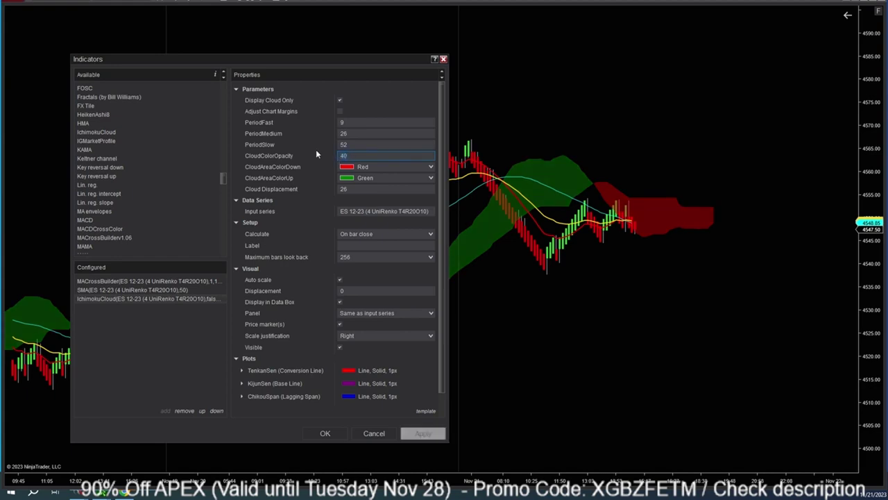
{"action": "type", "text": "30"}
{"action": "left_click", "coordinate": [424, 433]}
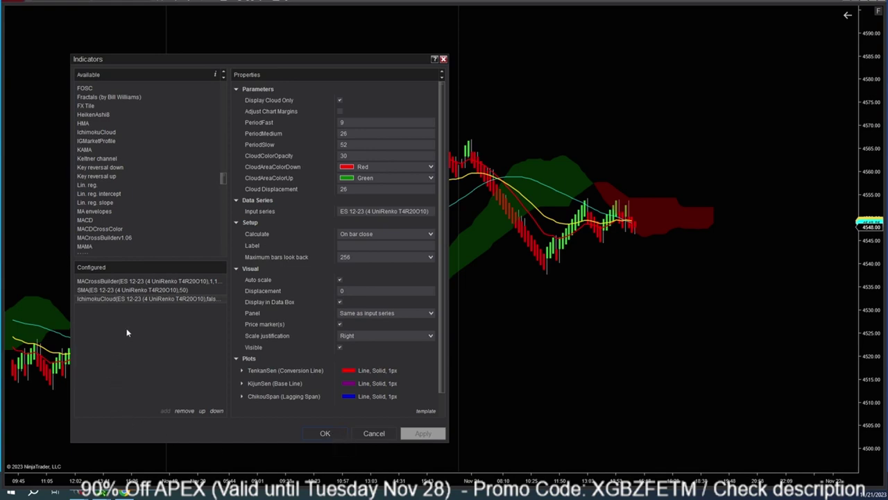
{"action": "left_click", "coordinate": [110, 212]}
{"action": "scroll", "coordinate": [110, 215], "scroll_direction": "down", "scroll_amount": 2}
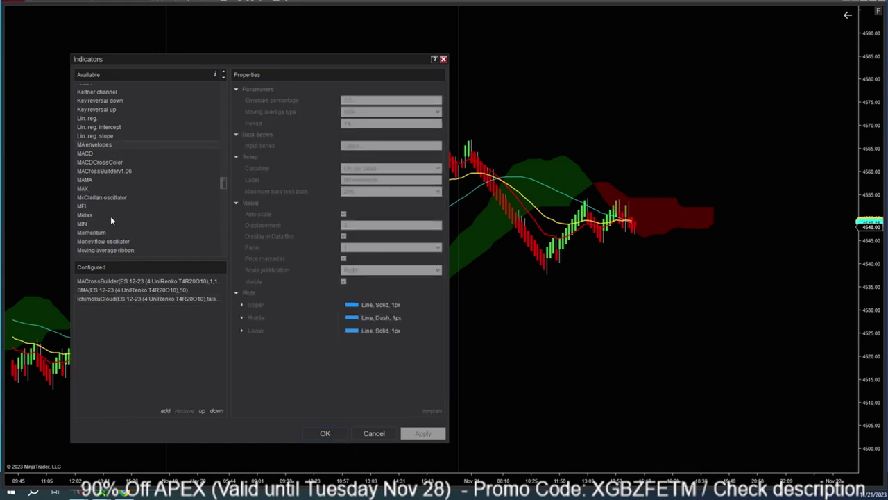
Add an EMA indicator with Period 50.
{"action": "scroll", "coordinate": [110, 216], "scroll_direction": "up", "scroll_amount": 2}
{"action": "left_click", "coordinate": [111, 220]}
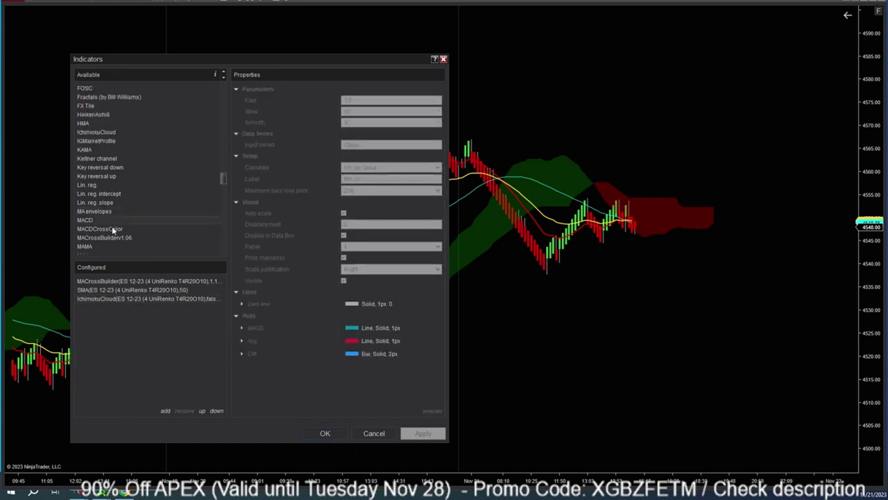
{"action": "left_click", "coordinate": [112, 230]}
{"action": "scroll", "coordinate": [115, 173], "scroll_direction": "up", "scroll_amount": 3}
{"action": "left_click", "coordinate": [115, 114]}
{"action": "left_click", "coordinate": [115, 106]}
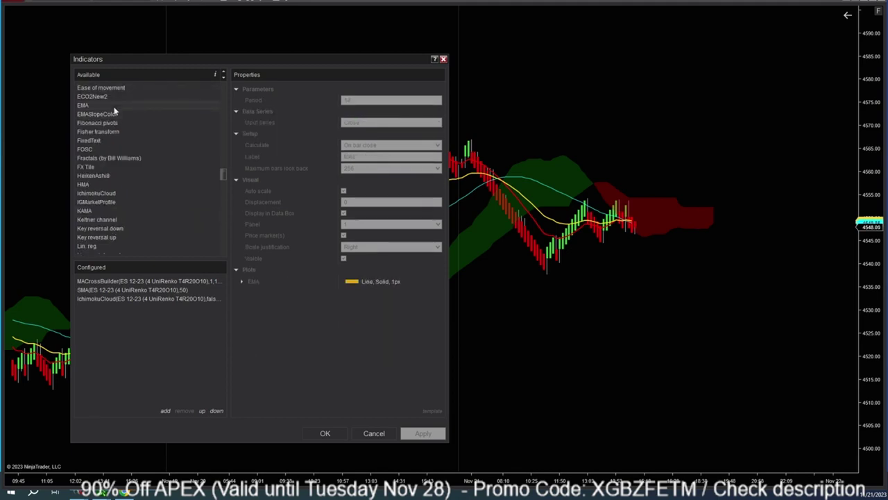
{"action": "double_click", "coordinate": [114, 107]}
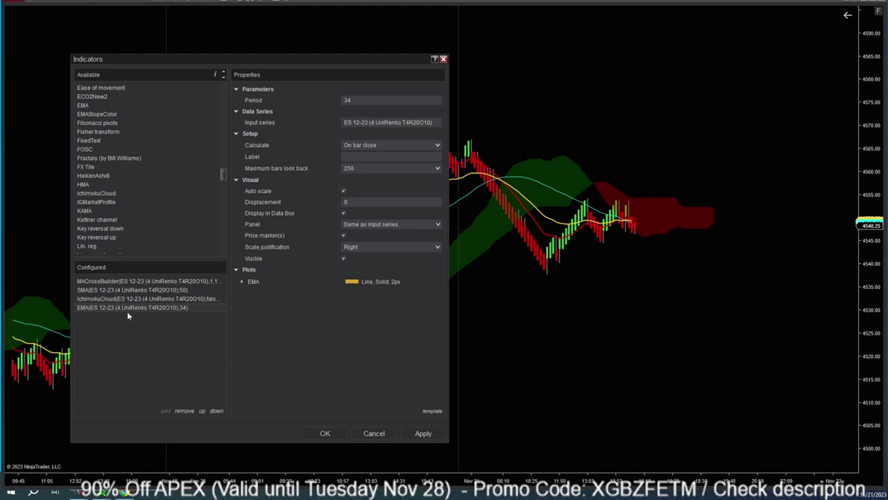
{"action": "left_click", "coordinate": [355, 101]}
{"action": "type", "text": "50"}
Set the EMA's input series to a 50-period EMA and confirm.
{"action": "left_click", "coordinate": [366, 122]}
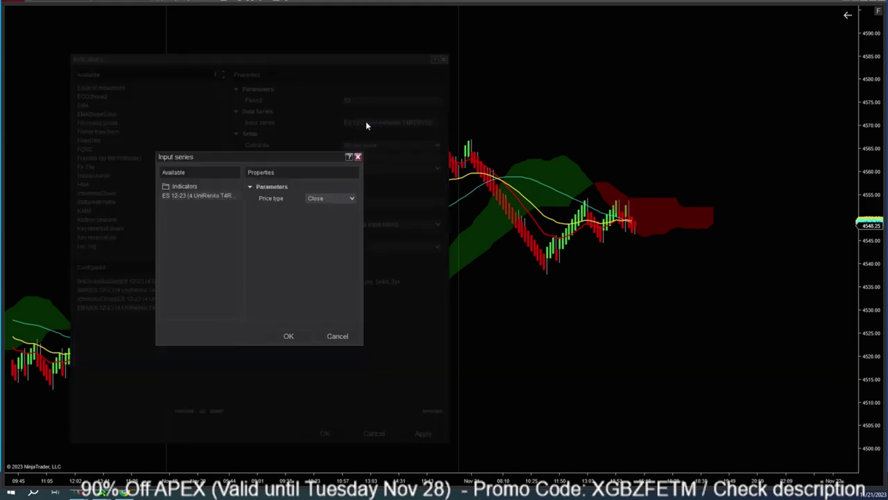
{"action": "double_click", "coordinate": [182, 188]}
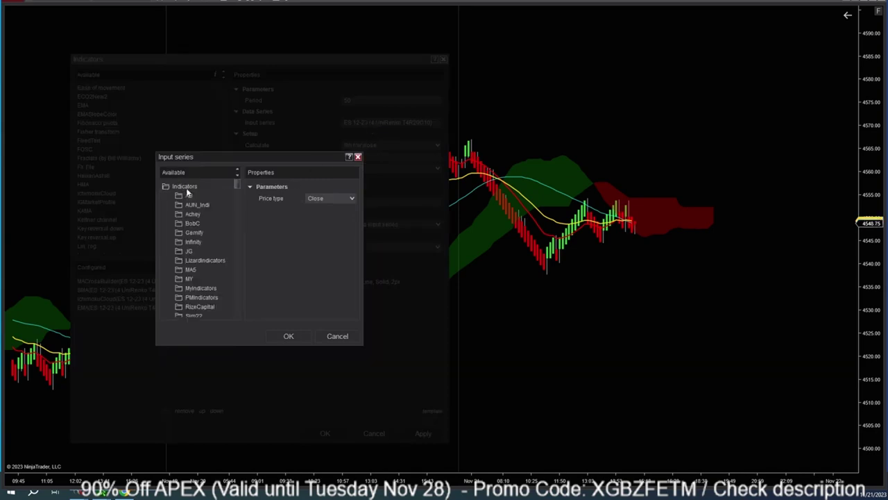
{"action": "key", "text": "e"}
{"action": "scroll", "coordinate": [206, 277], "scroll_direction": "down", "scroll_amount": 1}
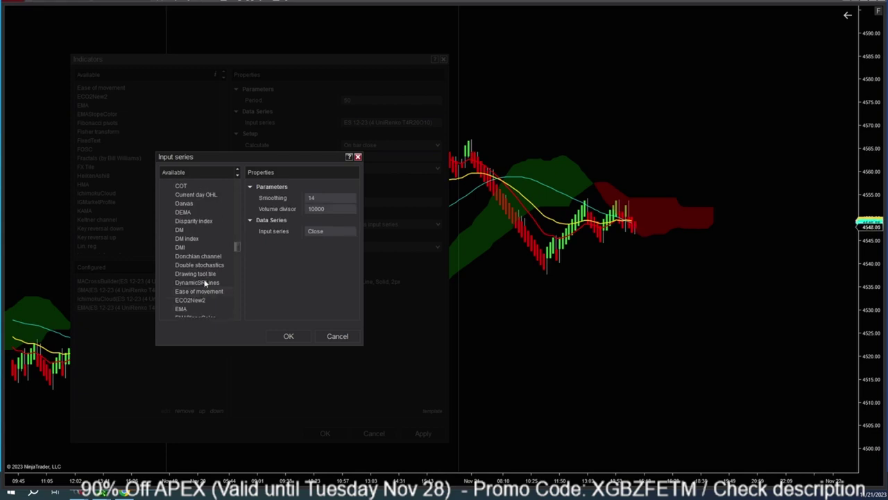
{"action": "key", "text": "Down"}
{"action": "key", "text": "Down"}
{"action": "key", "text": "Down"}
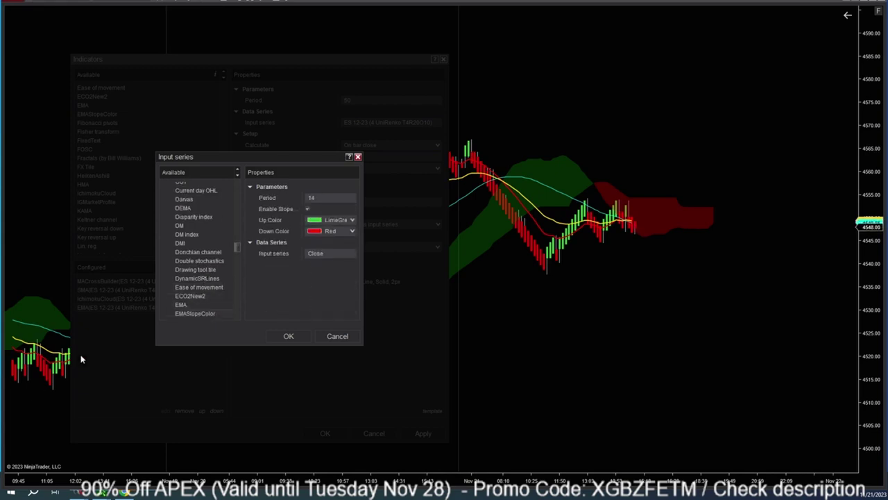
{"action": "left_click", "coordinate": [181, 304]}
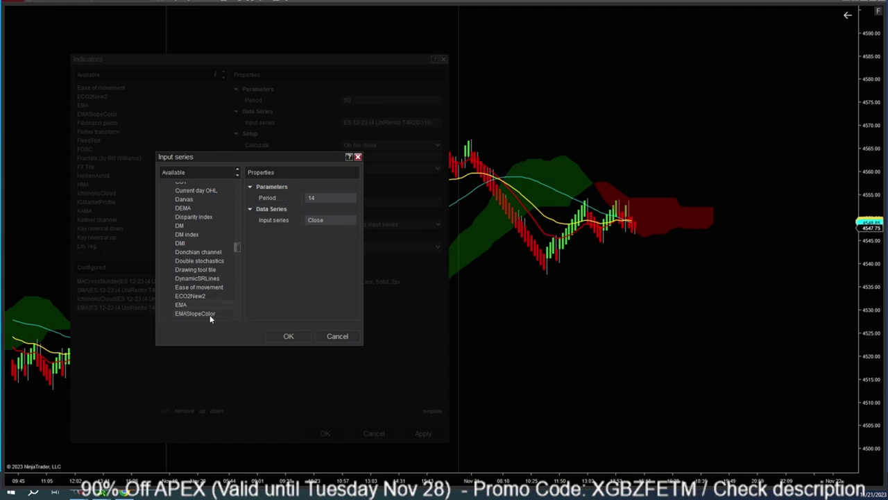
{"action": "left_click", "coordinate": [327, 200]}
{"action": "left_click", "coordinate": [297, 336]}
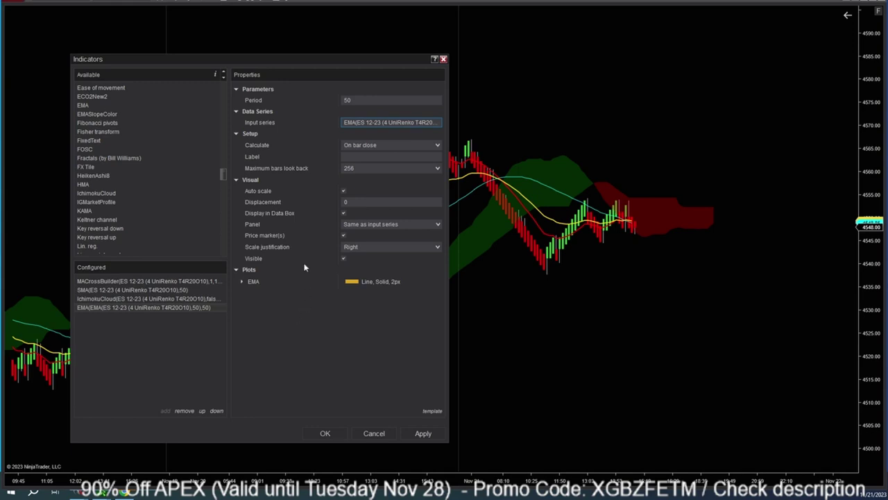
Style the 50 EMA plot Magenta with Dash Dot Dot dashes and apply it.
{"action": "left_click", "coordinate": [251, 277]}
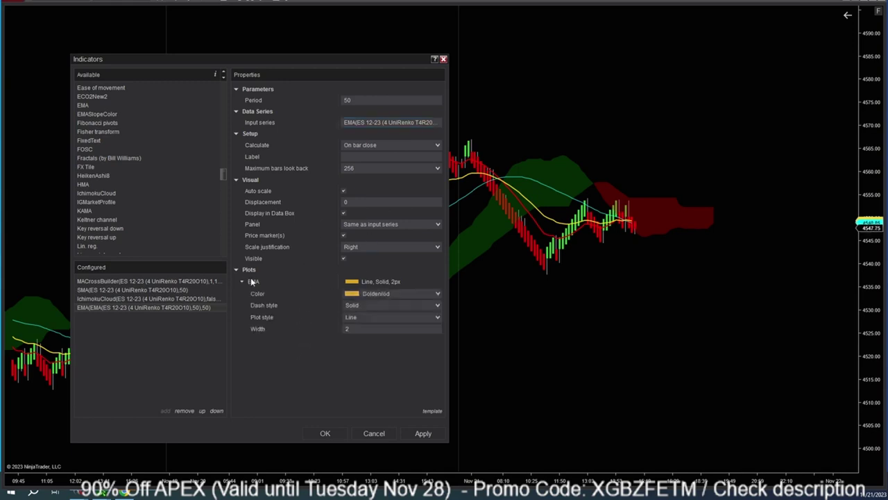
{"action": "left_click", "coordinate": [439, 292]}
{"action": "left_click", "coordinate": [389, 32]}
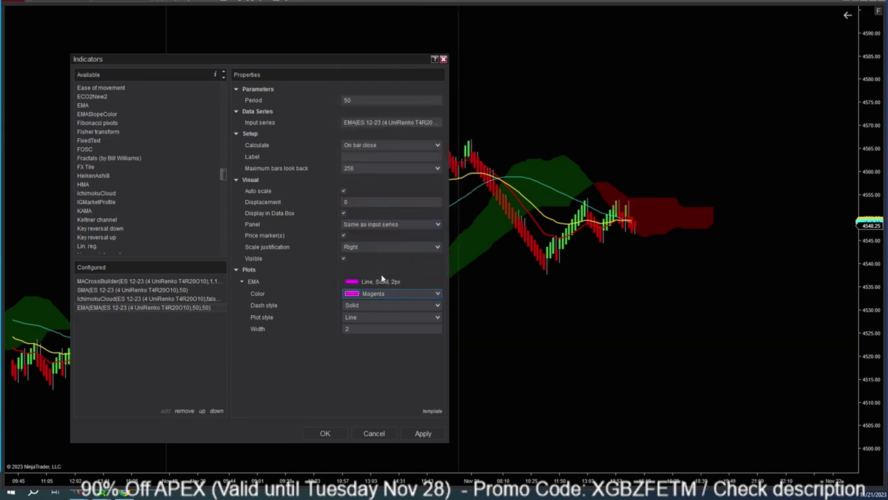
{"action": "left_click", "coordinate": [408, 305]}
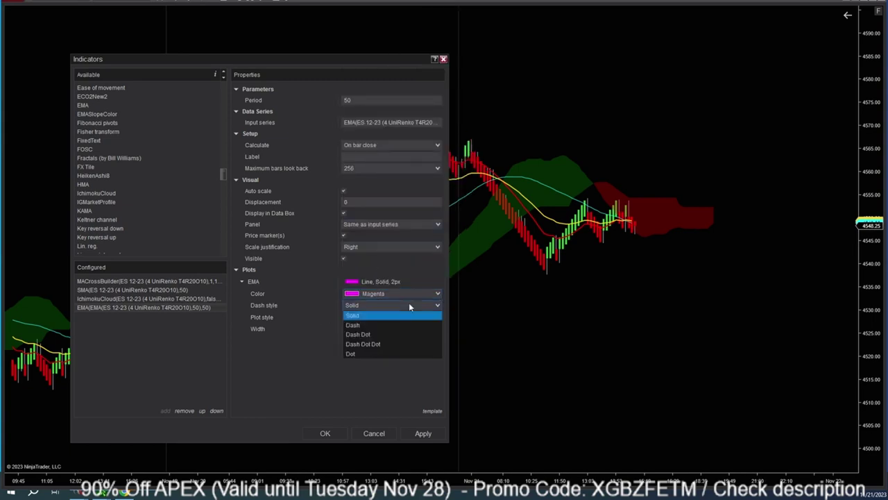
{"action": "left_click", "coordinate": [377, 344]}
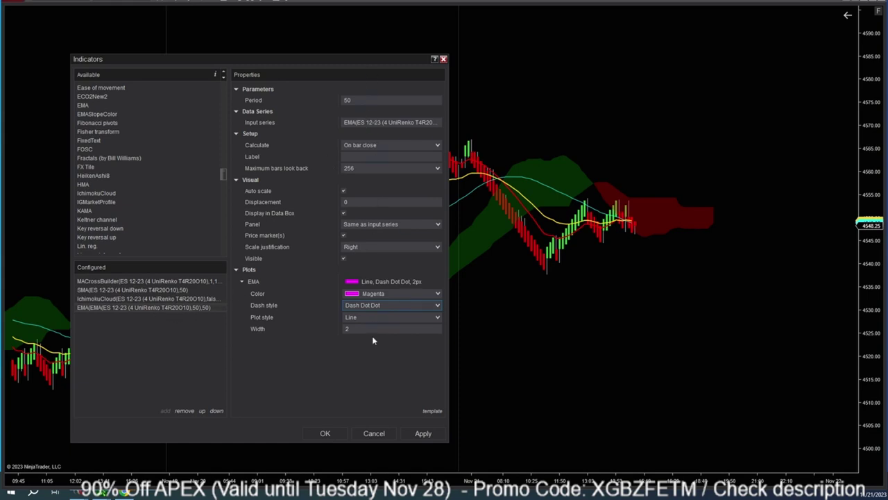
{"action": "left_click", "coordinate": [423, 433]}
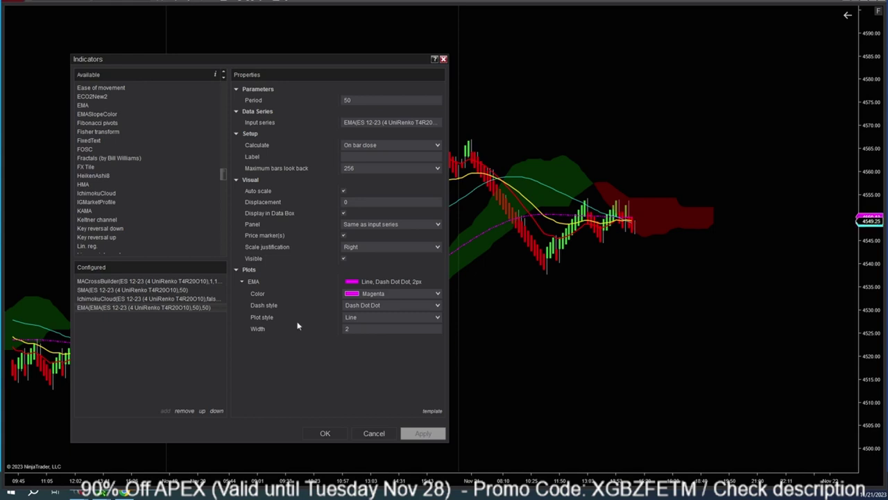
Add the MACD indicator and apply it to the chart.
{"action": "left_click", "coordinate": [110, 196]}
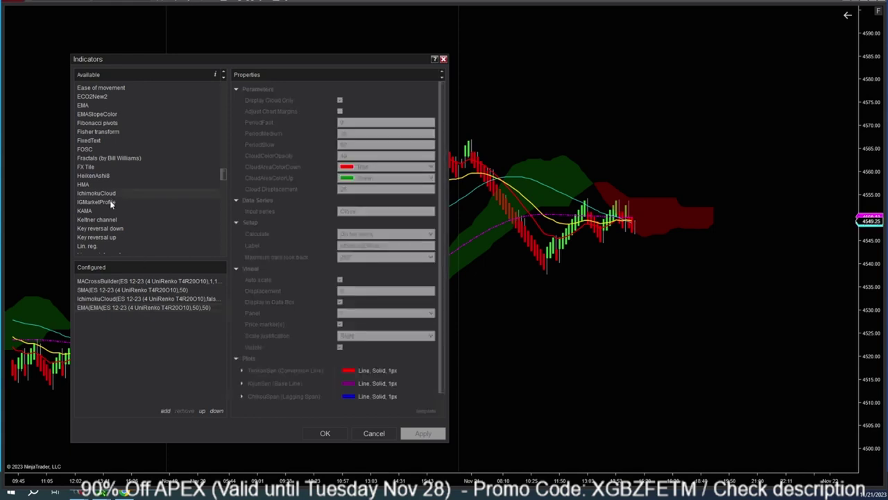
{"action": "scroll", "coordinate": [110, 199], "scroll_direction": "down", "scroll_amount": 2}
{"action": "double_click", "coordinate": [84, 241]}
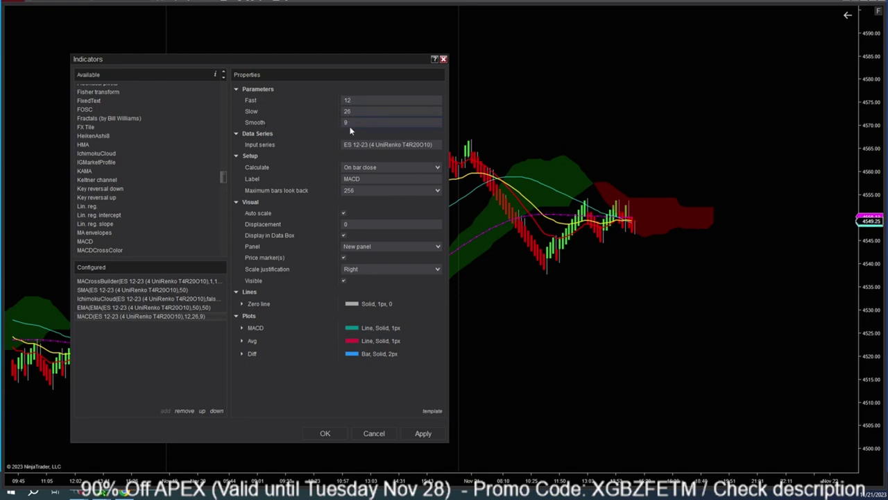
{"action": "left_click", "coordinate": [422, 433]}
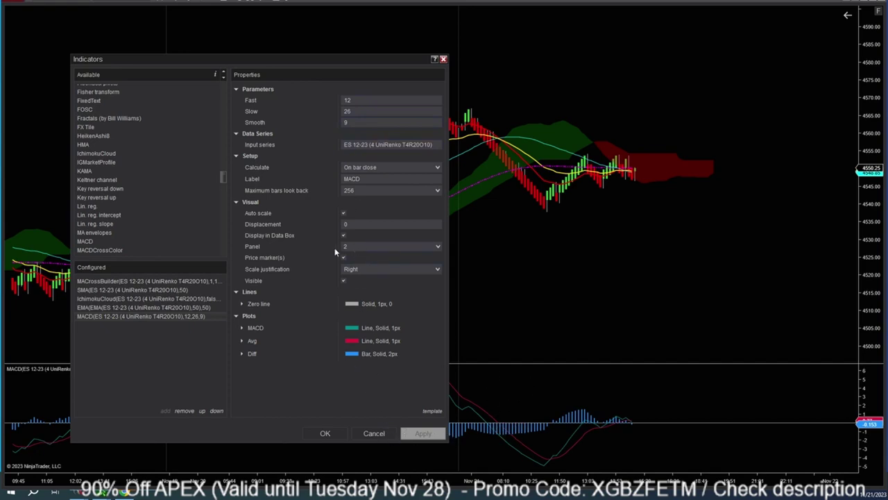
Keep MACD in panel 2, clear its label, apply, and close Indicators with OK.
{"action": "left_click", "coordinate": [439, 247]}
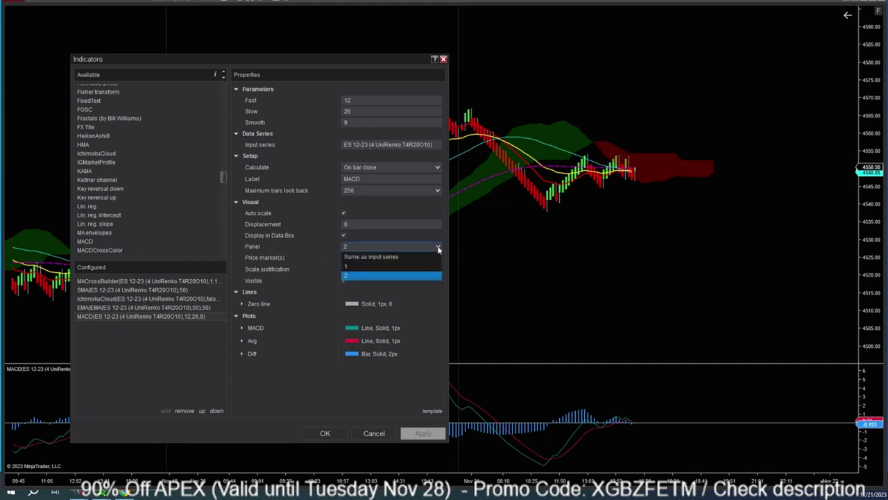
{"action": "left_click", "coordinate": [439, 247]}
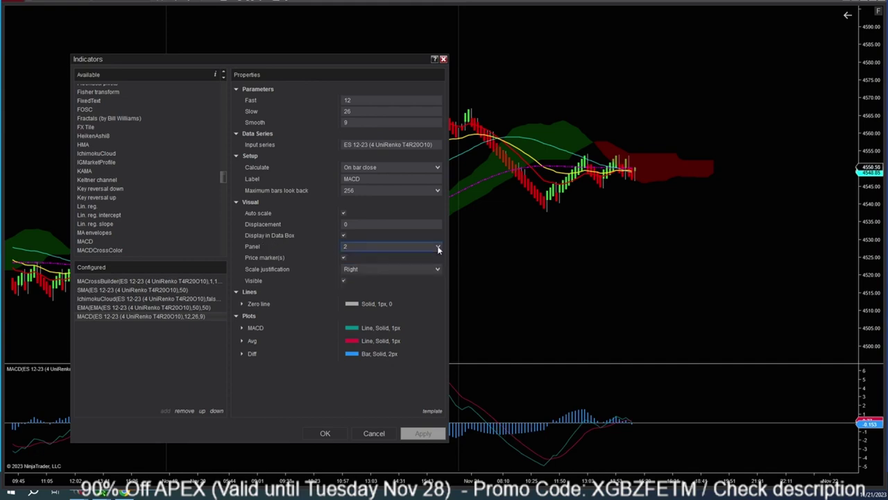
{"action": "left_click", "coordinate": [379, 179]}
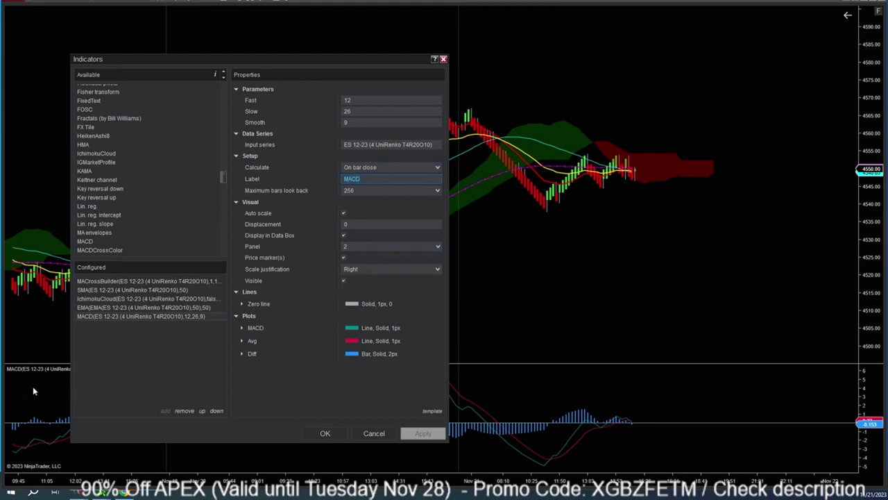
{"action": "left_click_drag", "start_coordinate": [150, 58], "coordinate": [376, 39]}
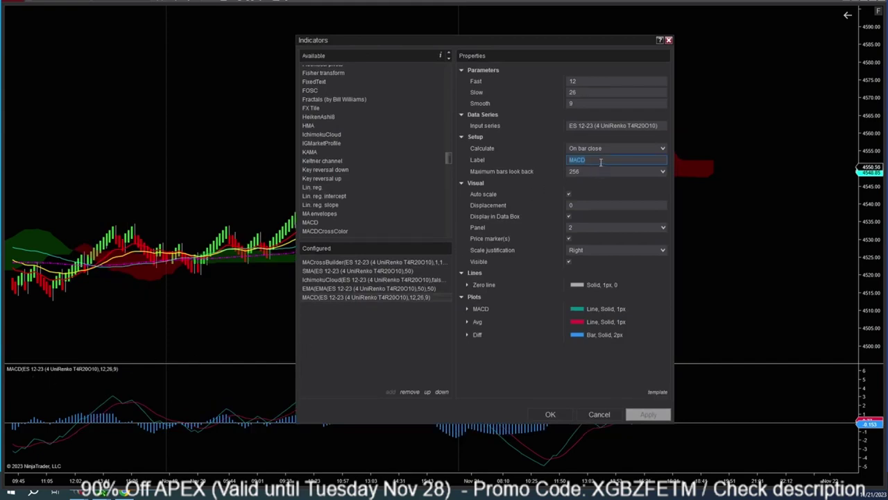
{"action": "key", "text": "BackSpace"}
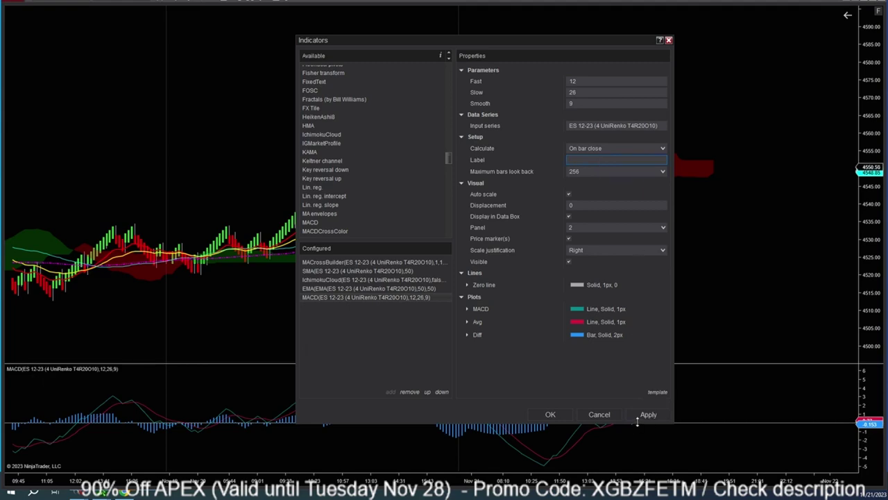
{"action": "left_click", "coordinate": [645, 415]}
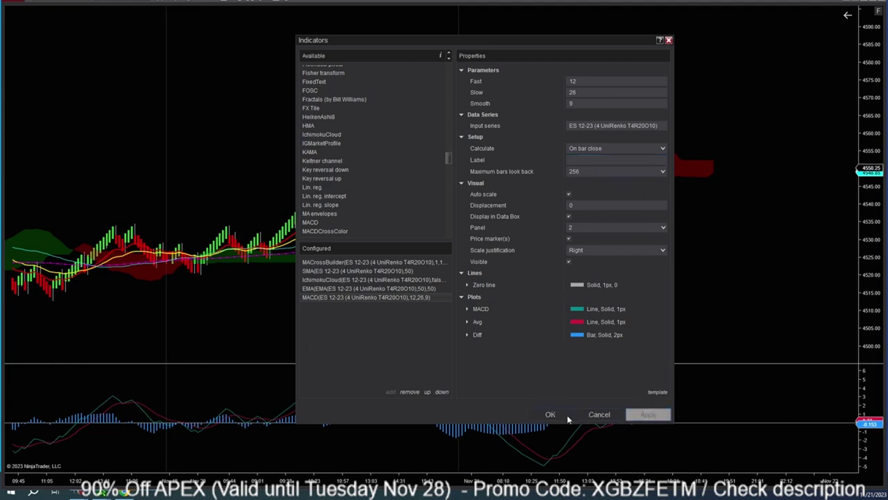
{"action": "left_click", "coordinate": [567, 415]}
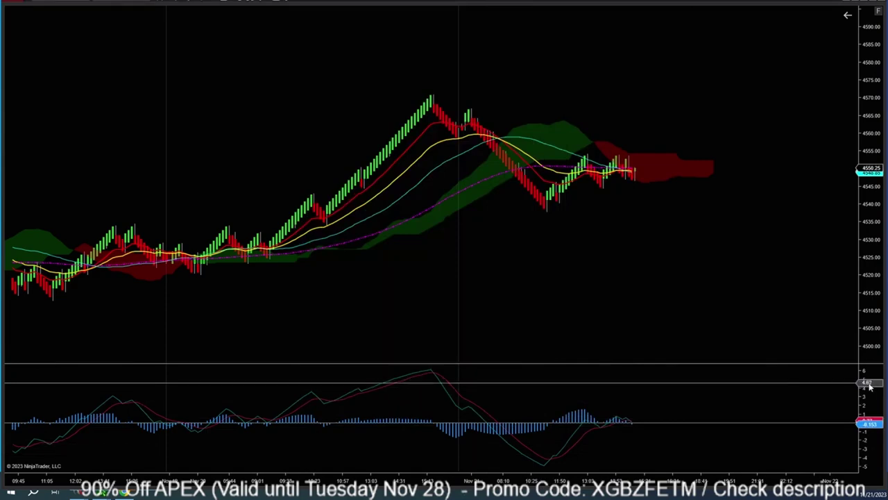
Draw a horizontal line in the MACD panel and open its Drawing Objects properties.
{"action": "scroll", "coordinate": [430, 423], "scroll_direction": "up", "scroll_amount": 5}
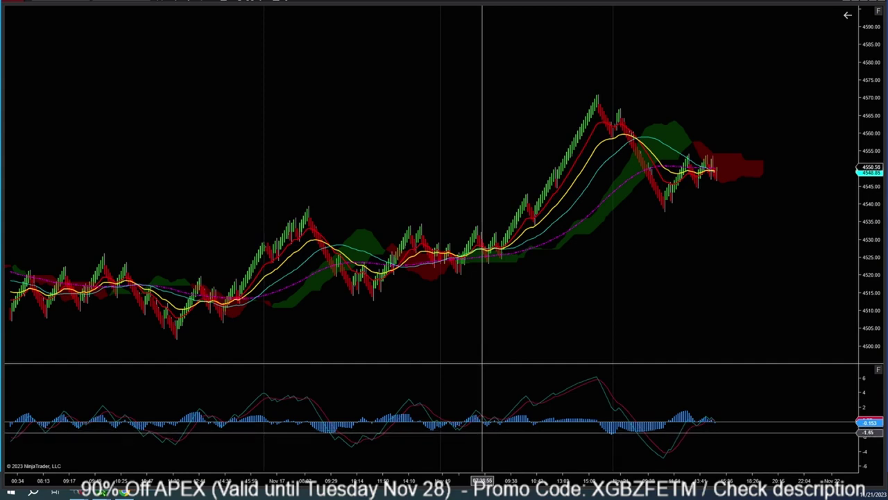
{"action": "left_click", "coordinate": [177, 3]}
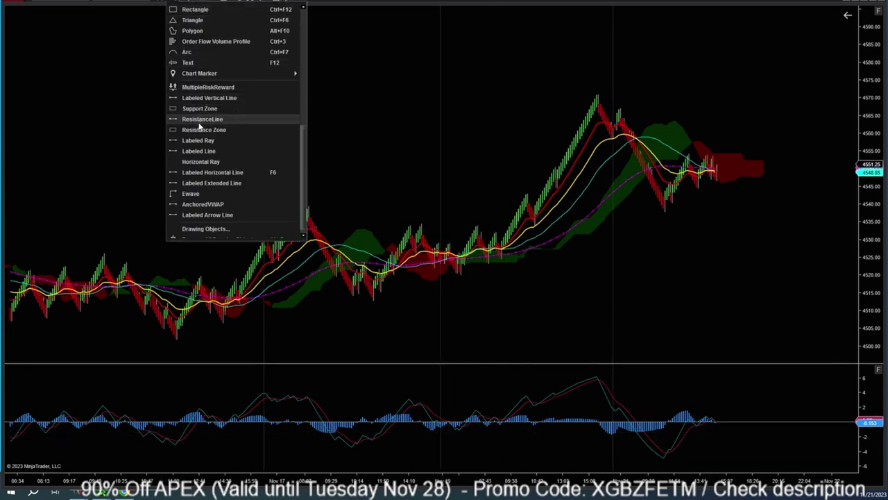
{"action": "left_click", "coordinate": [200, 120]}
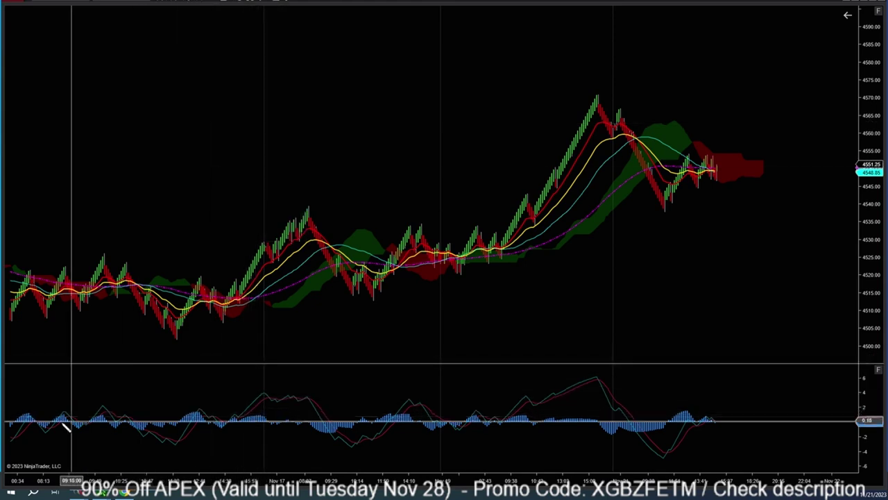
{"action": "left_click", "coordinate": [133, 417]}
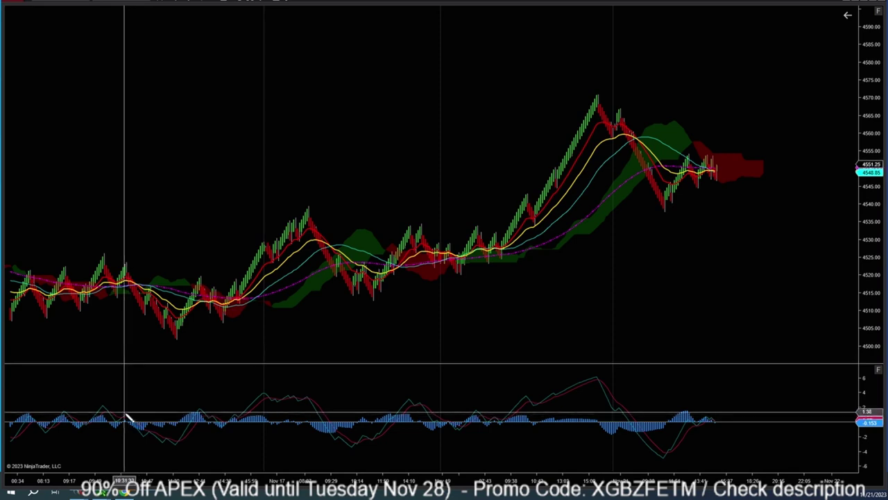
{"action": "double_click", "coordinate": [212, 416]}
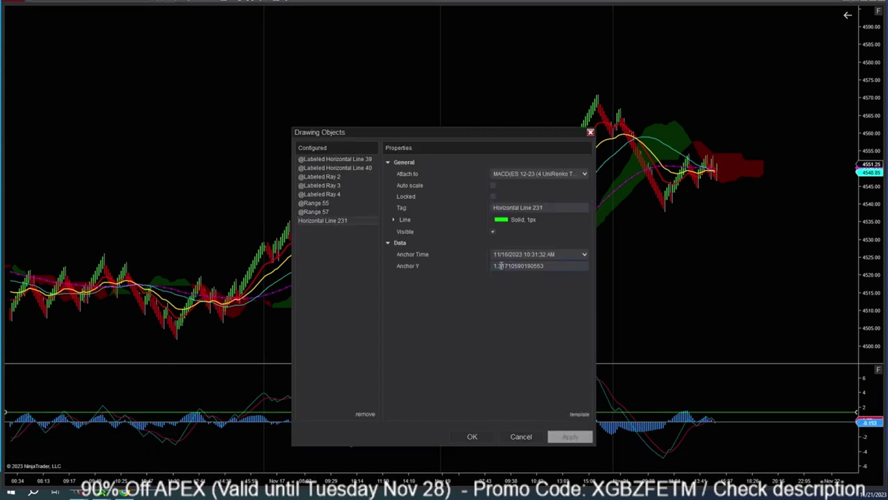
Anchor the first MACD level line at 1.25 and lock it in place.
{"action": "double_click", "coordinate": [503, 266]}
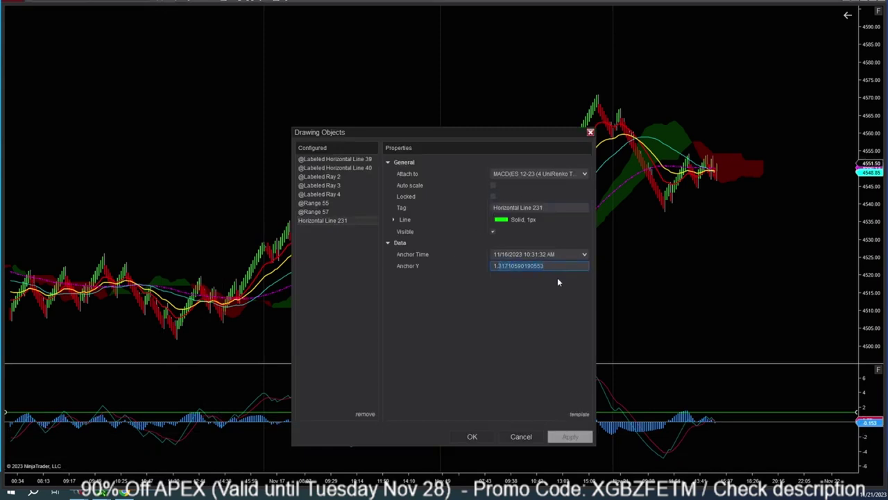
{"action": "type", "text": "1.25"}
{"action": "left_click", "coordinate": [571, 436]}
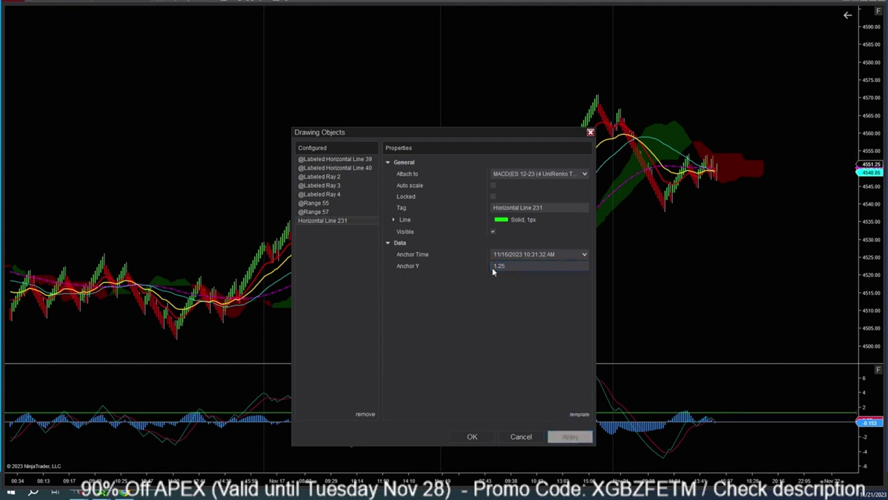
{"action": "left_click", "coordinate": [472, 436]}
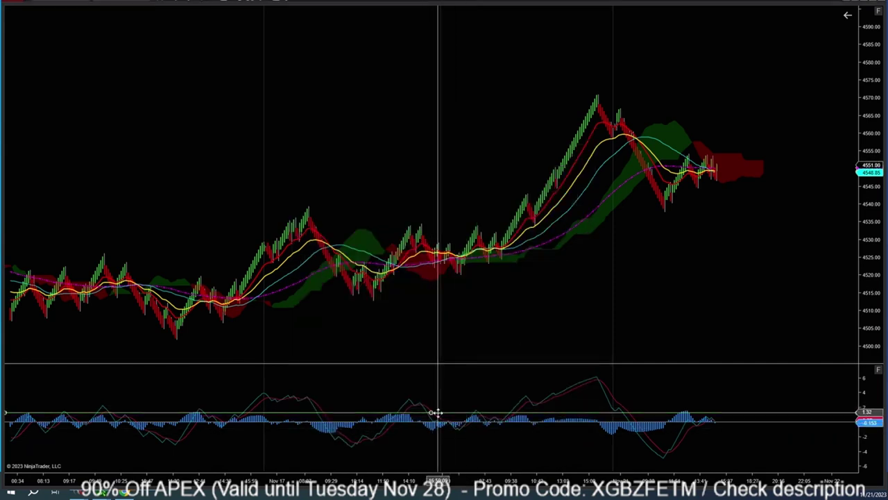
{"action": "right_click", "coordinate": [438, 413]}
{"action": "left_click", "coordinate": [460, 378]}
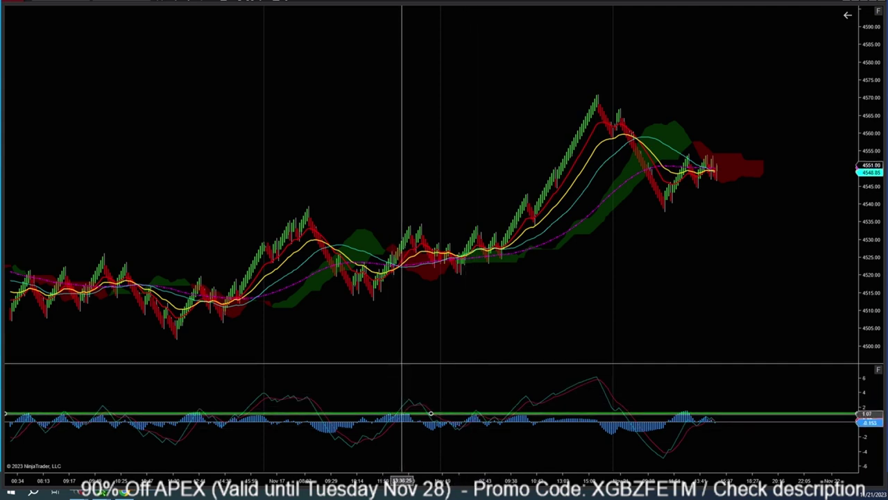
Unlock the second level line, anchor it at -1.25, and color it red.
{"action": "double_click", "coordinate": [402, 414]}
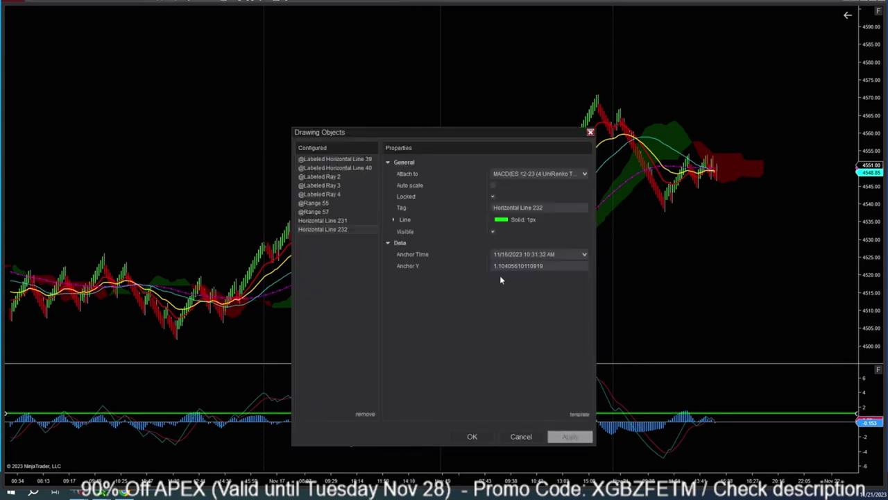
{"action": "left_click", "coordinate": [493, 197]}
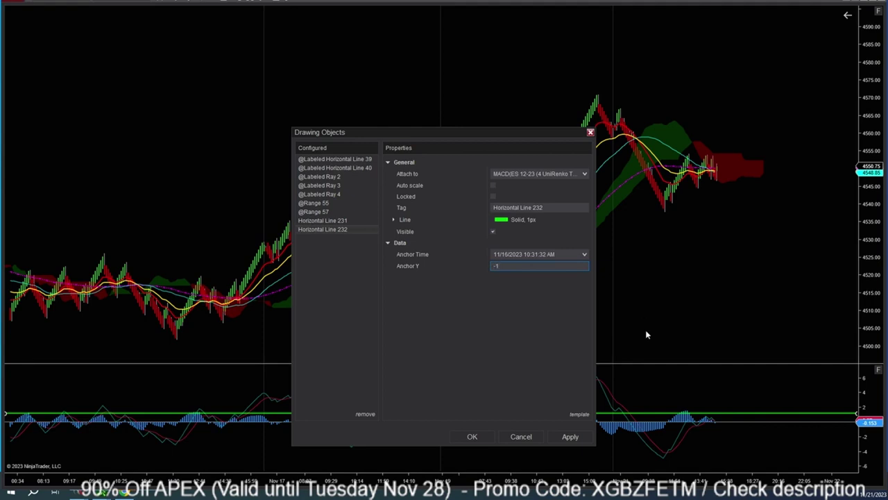
{"action": "type", "text": ".25"}
{"action": "left_click", "coordinate": [415, 219]}
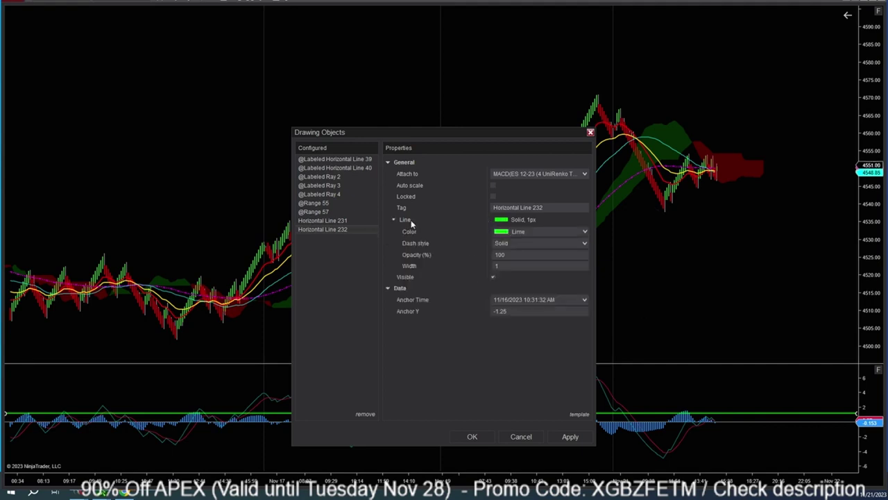
{"action": "left_click", "coordinate": [545, 231]}
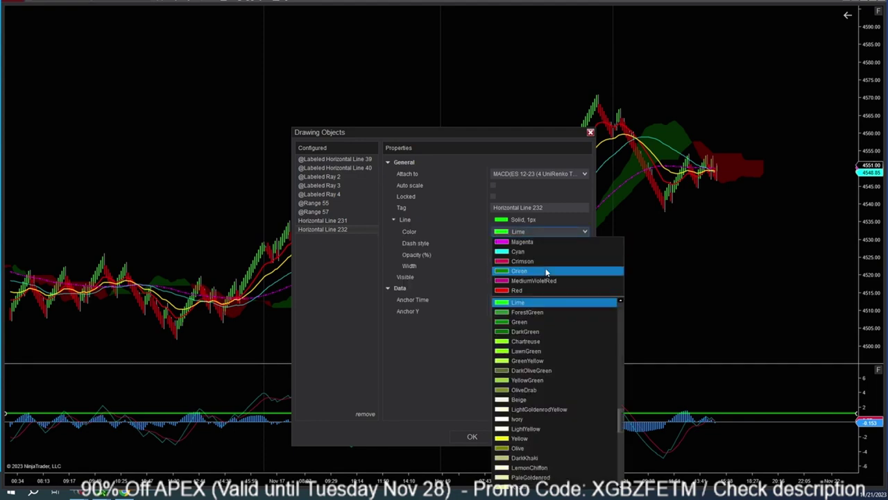
{"action": "left_click", "coordinate": [542, 261]}
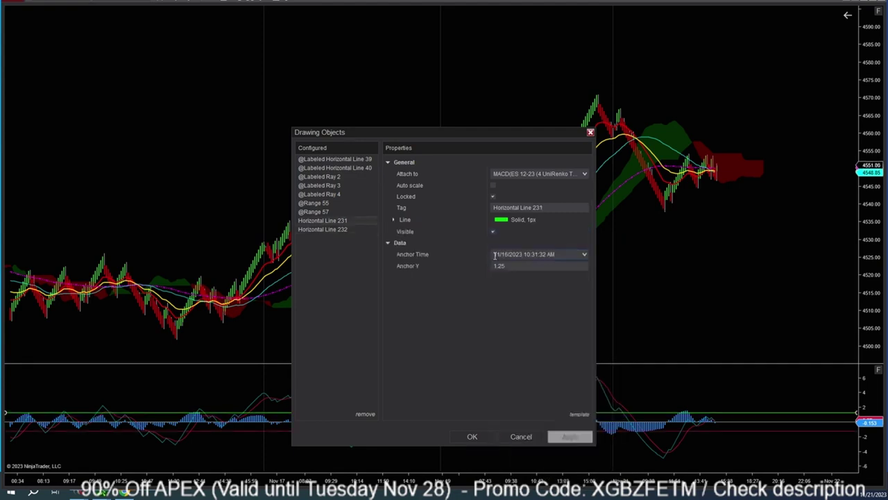
Close the Drawing Objects window and scroll the chart to adjust bar spacing.
{"action": "left_click", "coordinate": [591, 132]}
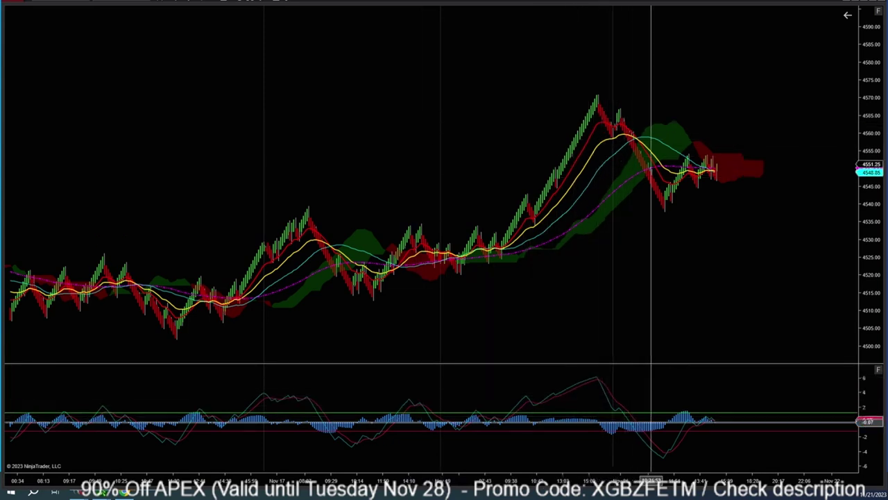
{"action": "scroll", "coordinate": [597, 312], "scroll_direction": "up", "scroll_amount": 1}
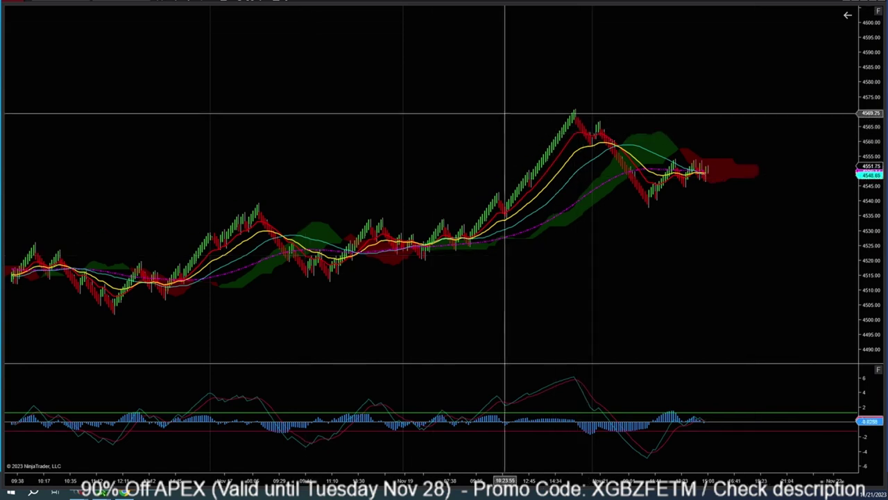
Add PMStackedEMARenko from the PMIndicators folder to the chart's configured indicators.
{"action": "right_click", "coordinate": [262, 106]}
{"action": "left_click", "coordinate": [371, 154]}
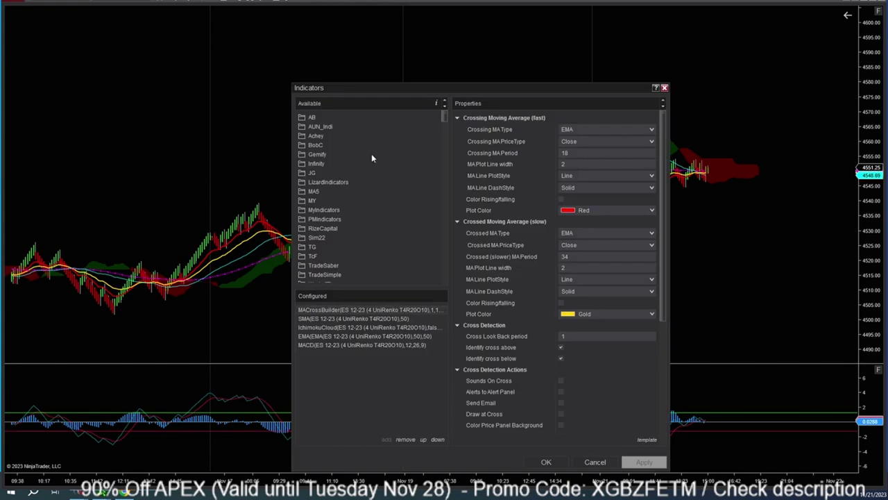
{"action": "left_click", "coordinate": [312, 219]}
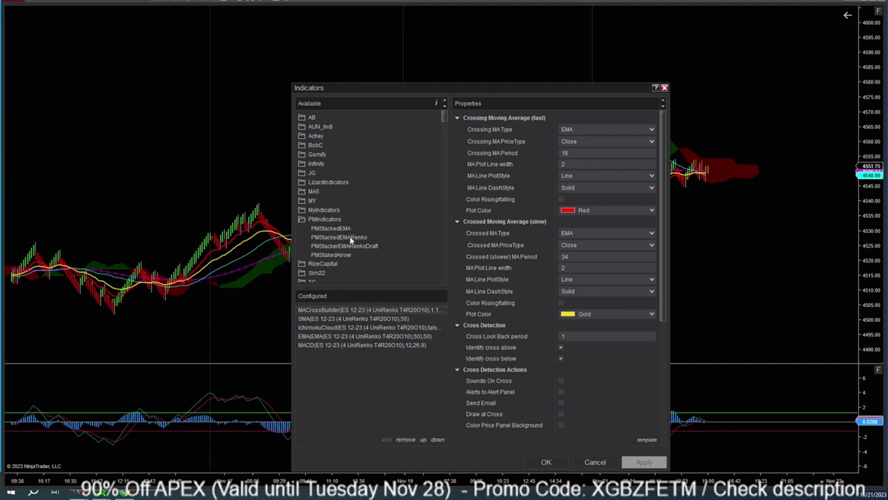
{"action": "left_click", "coordinate": [336, 239]}
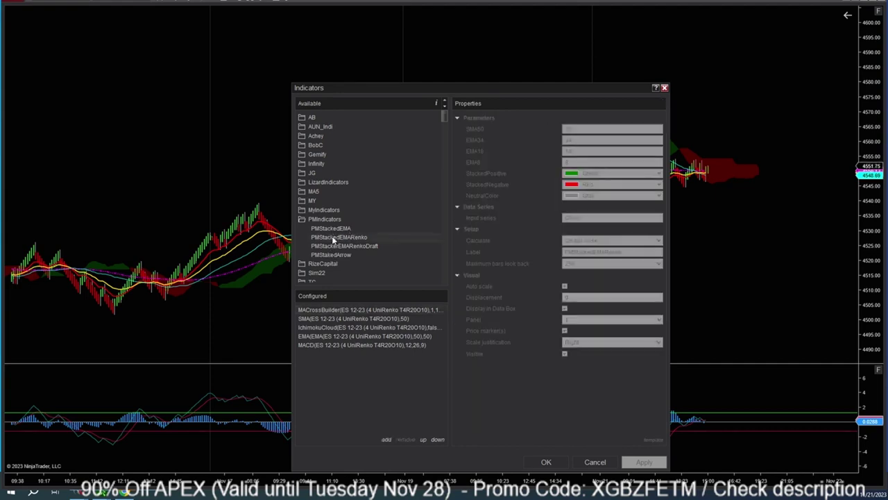
{"action": "double_click", "coordinate": [334, 238]}
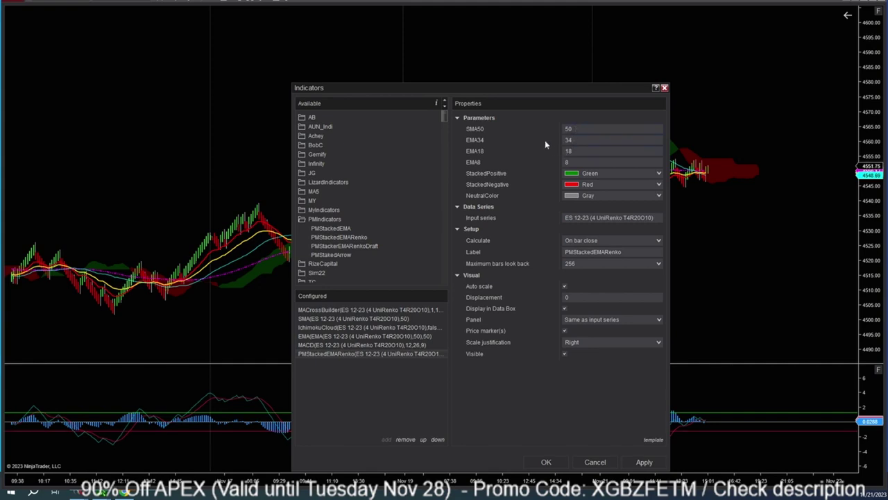
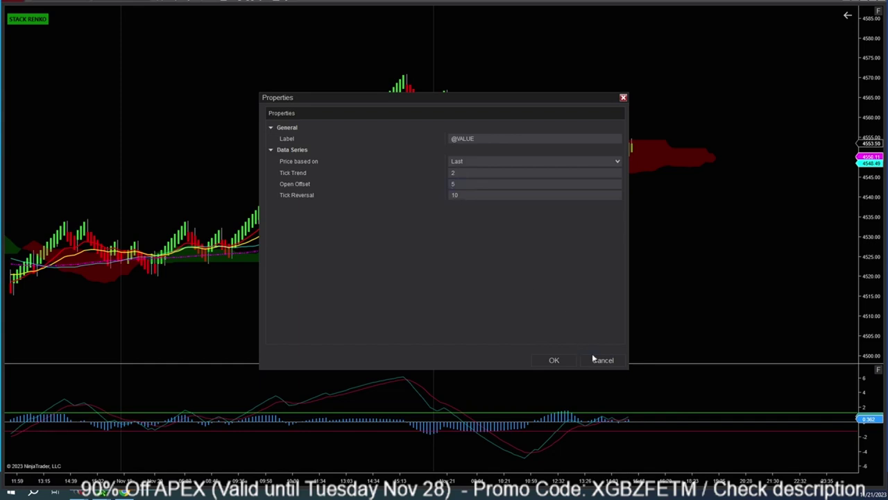
Dismiss the UniRenko preset dialogs and switch the ES chart to the UniRenko 2 interval.
{"action": "left_click", "coordinate": [602, 359]}
{"action": "left_click", "coordinate": [455, 196]}
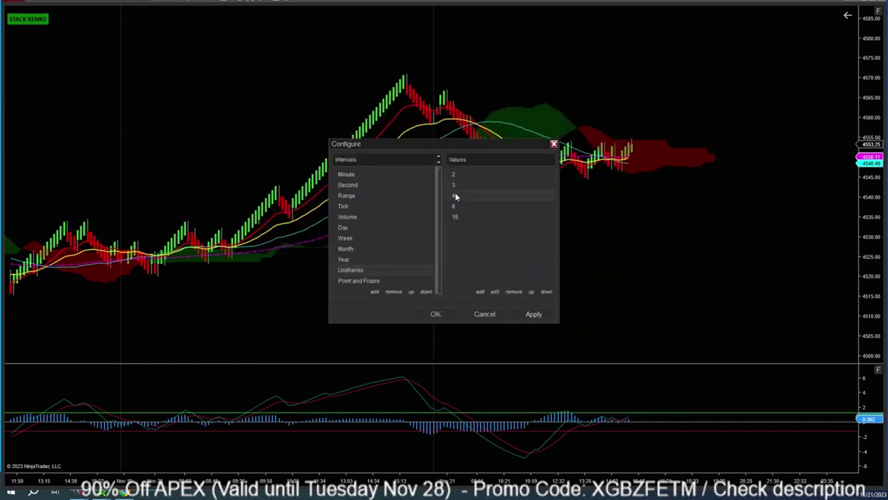
{"action": "left_click", "coordinate": [495, 292]}
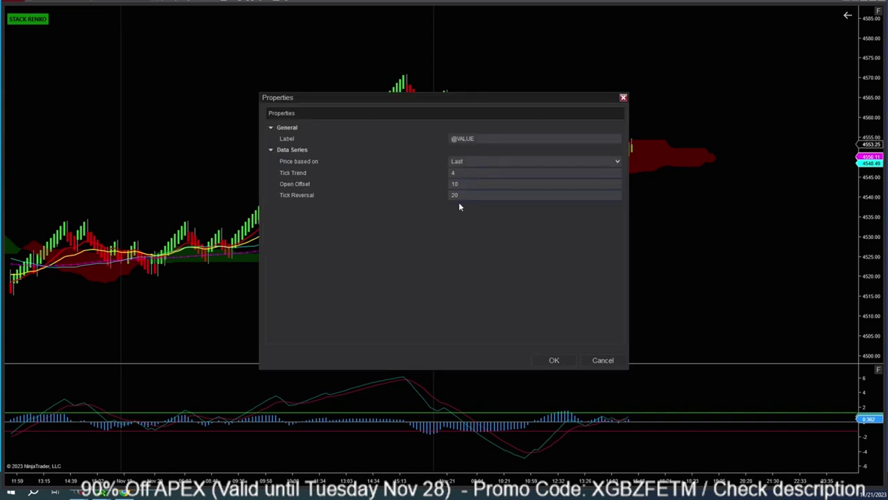
{"action": "left_click", "coordinate": [609, 362]}
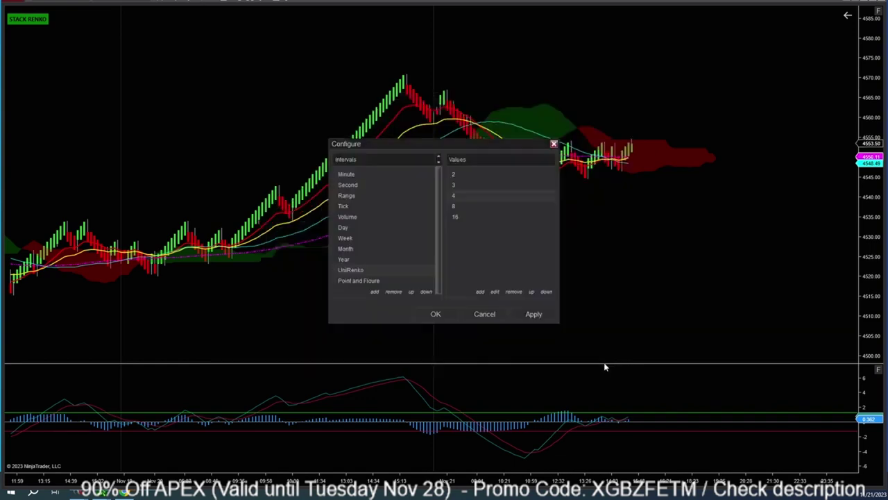
{"action": "left_click", "coordinate": [436, 313]}
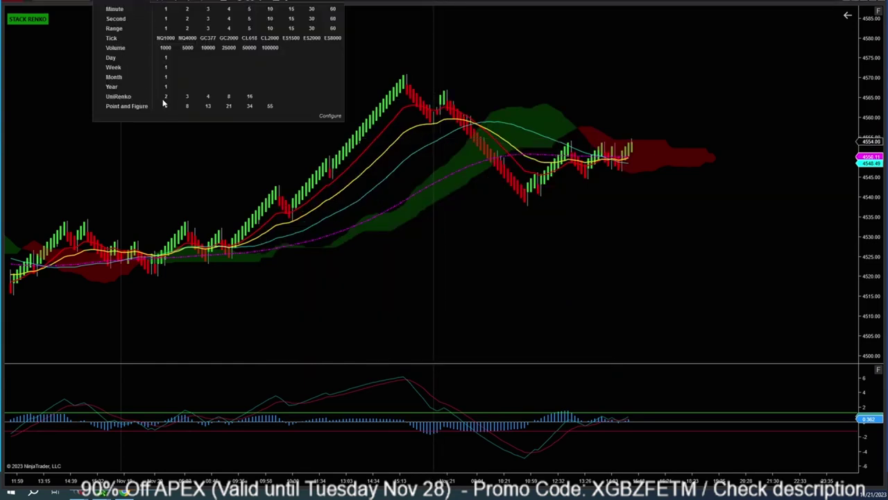
{"action": "left_click", "coordinate": [166, 97]}
Compress the price and time axes so many more UniRenko bars fit on the chart.
{"action": "left_click_drag", "start_coordinate": [863, 87], "coordinate": [863, 138]}
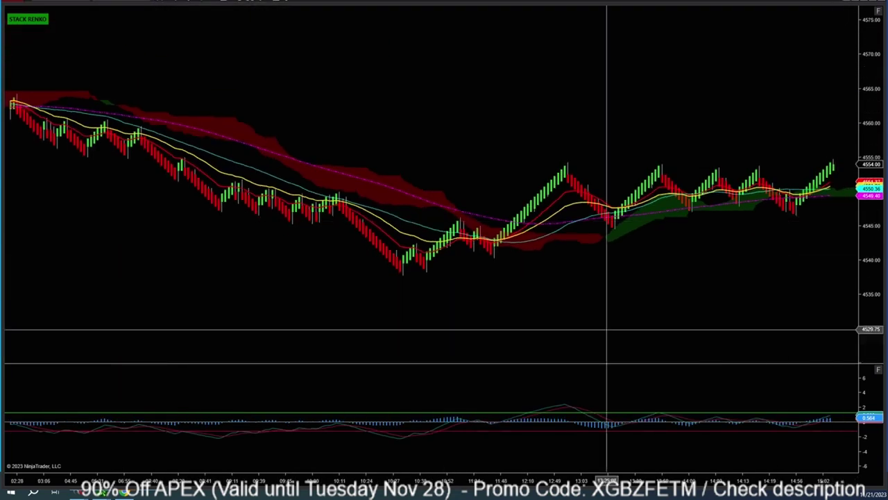
{"action": "left_click_drag", "start_coordinate": [298, 480], "coordinate": [432, 480]}
{"action": "left_click_drag", "start_coordinate": [555, 324], "coordinate": [398, 287]}
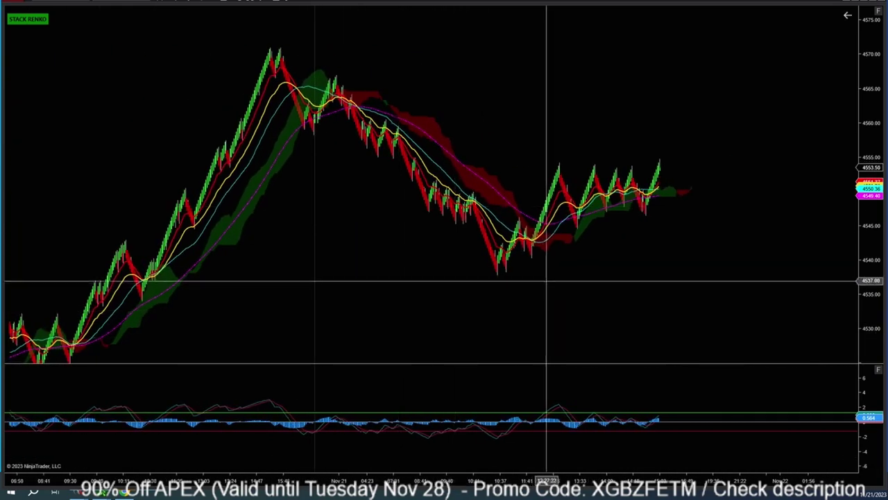
{"action": "scroll", "coordinate": [614, 182], "scroll_direction": "down", "scroll_amount": 5}
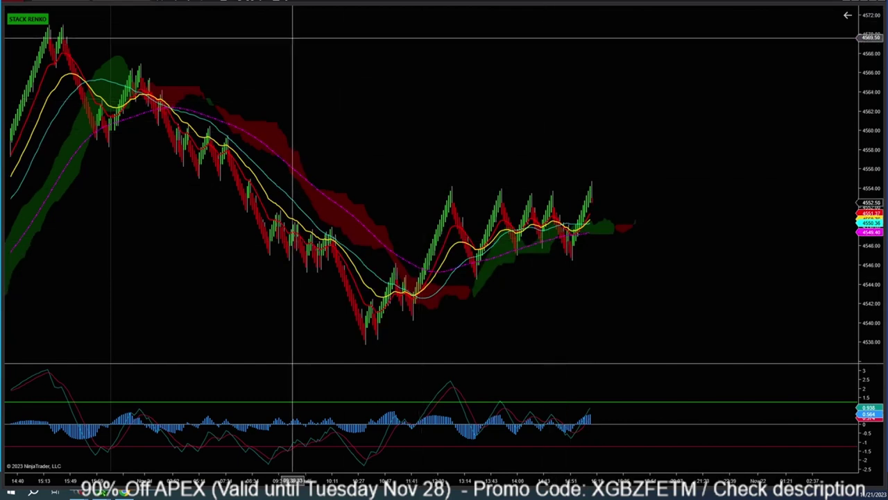
Add the Gemify Initial Balance indicator to the chart's configured indicators.
{"action": "left_click", "coordinate": [265, 2]}
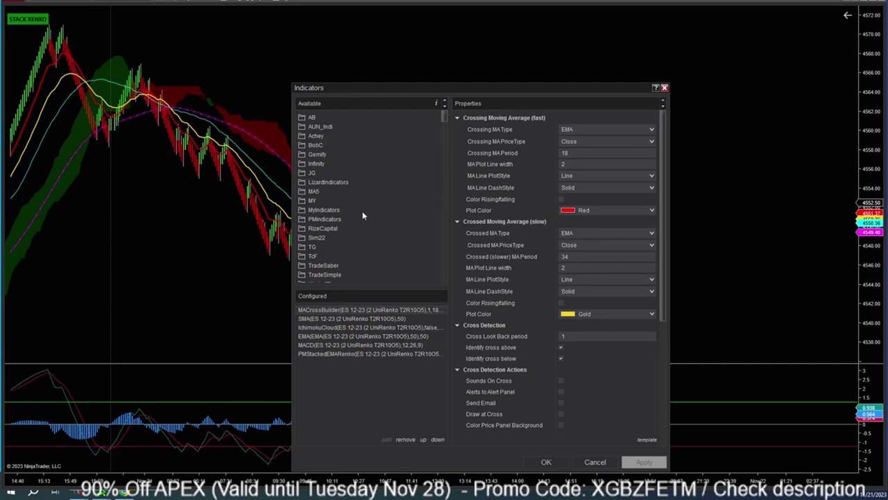
{"action": "left_click", "coordinate": [316, 154]}
{"action": "left_click", "coordinate": [333, 164]}
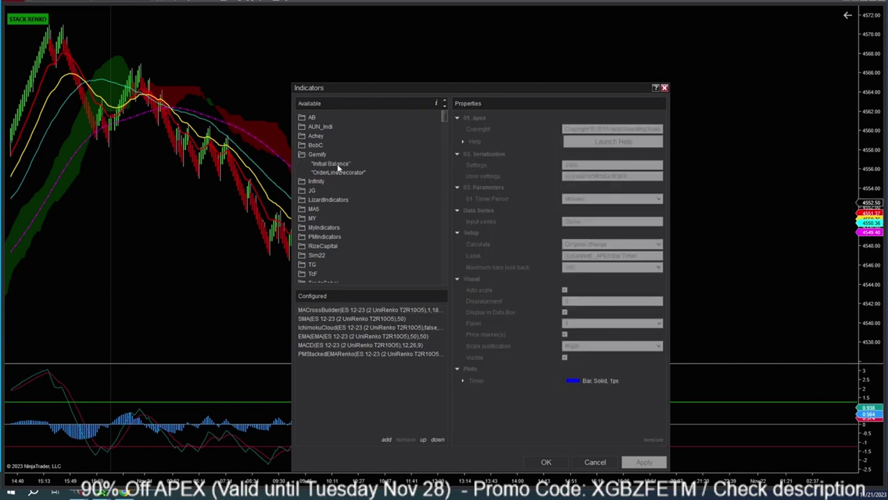
{"action": "left_click_drag", "start_coordinate": [433, 89], "coordinate": [368, 35]}
{"action": "double_click", "coordinate": [264, 109]}
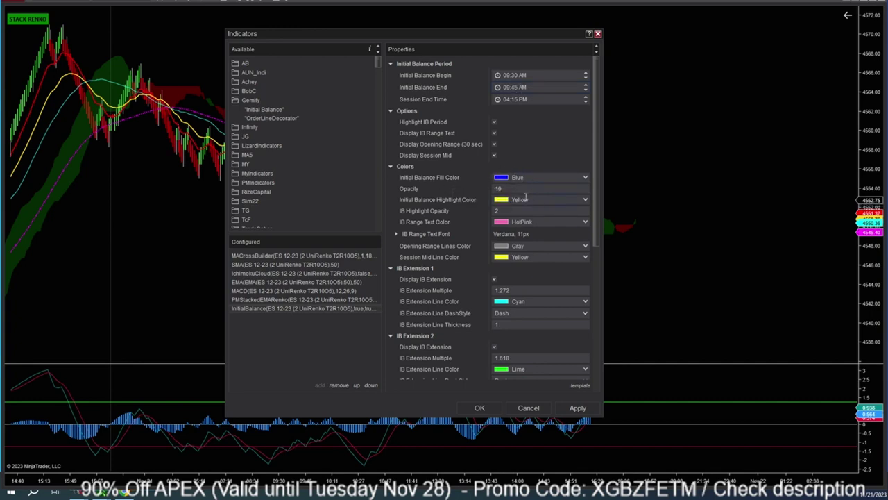
Review Initial Balance's properties, with extension multiples 1.272, 1.618 and 2, and apply them.
{"action": "scroll", "coordinate": [446, 259], "scroll_direction": "down", "scroll_amount": 1}
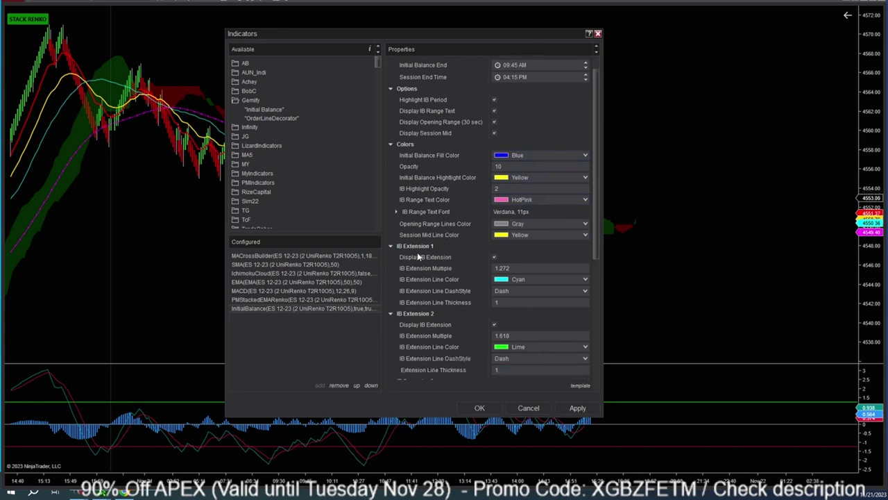
{"action": "scroll", "coordinate": [420, 257], "scroll_direction": "down", "scroll_amount": 2}
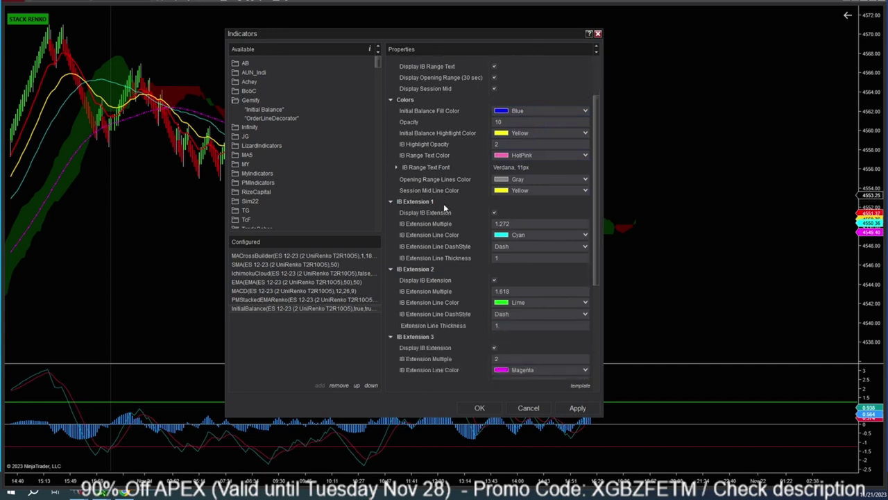
{"action": "scroll", "coordinate": [485, 273], "scroll_direction": "down", "scroll_amount": 1}
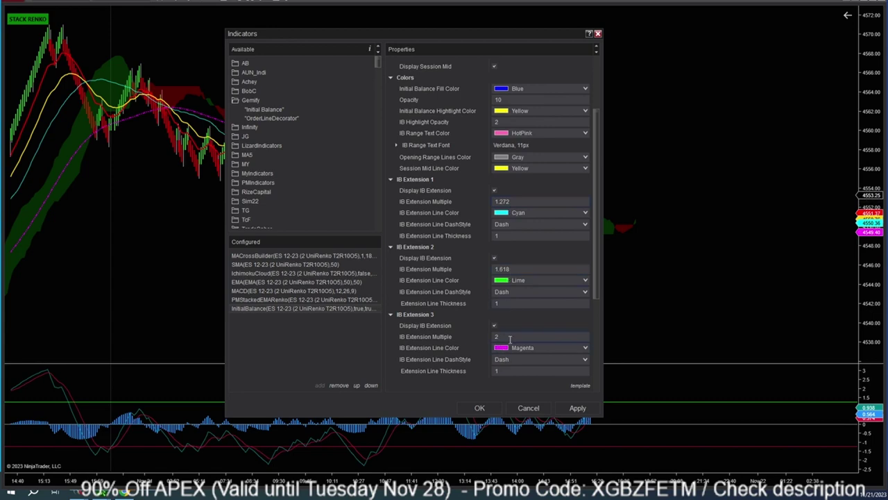
{"action": "scroll", "coordinate": [505, 338], "scroll_direction": "down", "scroll_amount": 1}
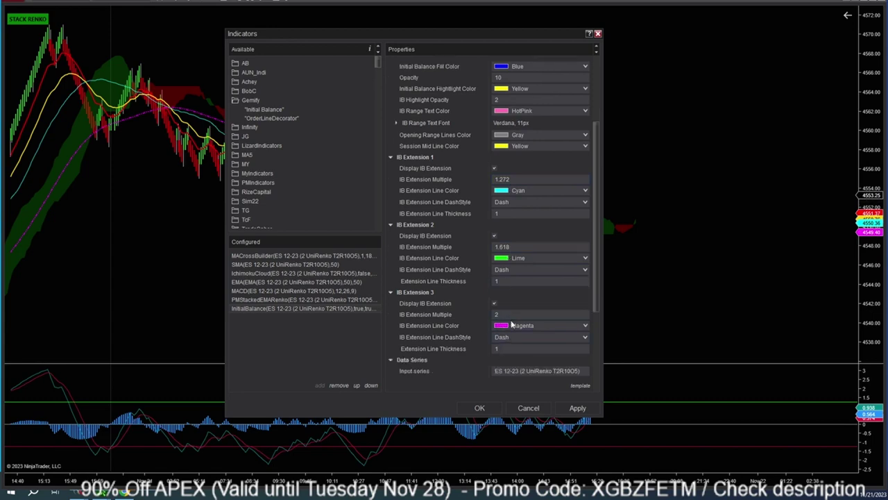
{"action": "left_click", "coordinate": [577, 409]}
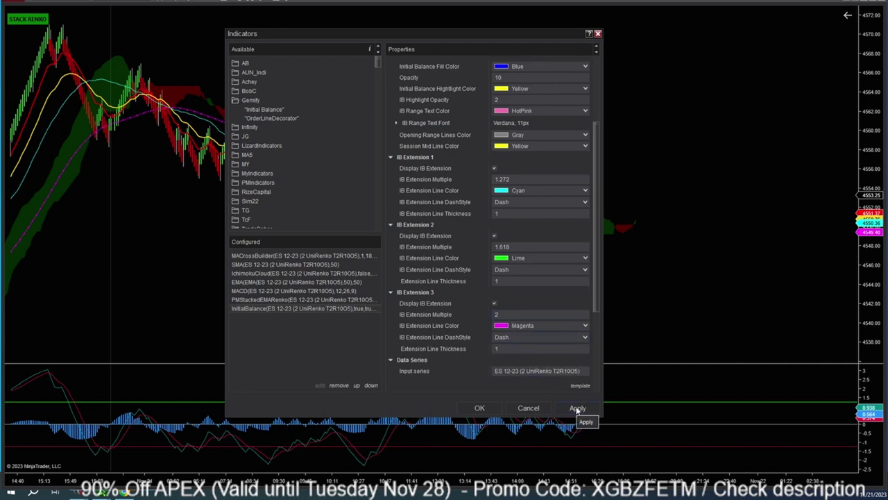
Set the InitialBalance end time to 10:00 AM and apply so its IB box and extensions redraw.
{"action": "left_click", "coordinate": [487, 408]}
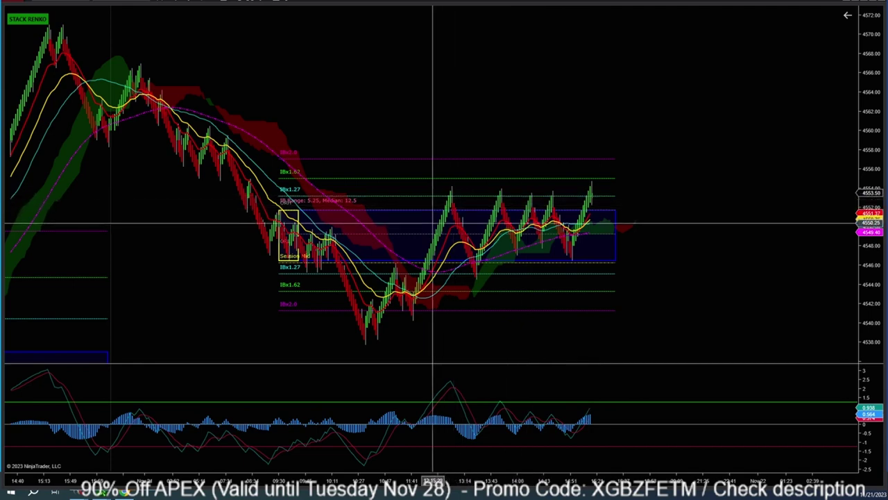
{"action": "left_click", "coordinate": [432, 236]}
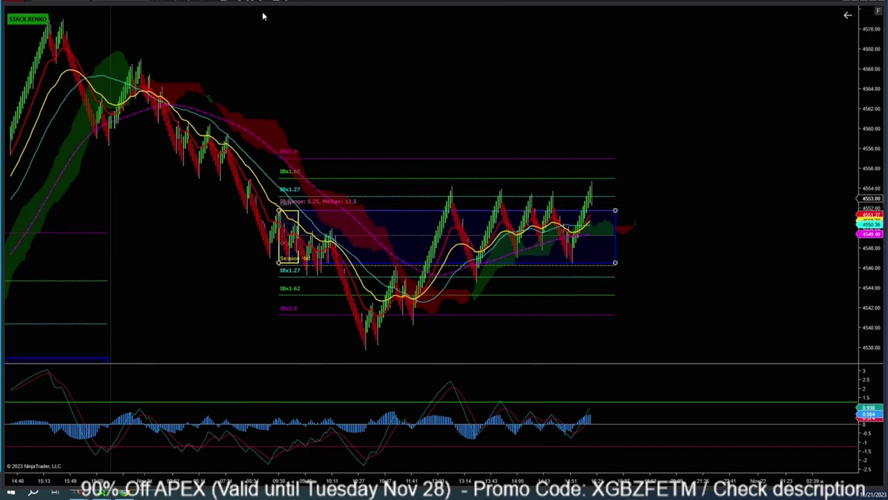
{"action": "key", "text": "ctrl+i"}
{"action": "left_click", "coordinate": [352, 363]}
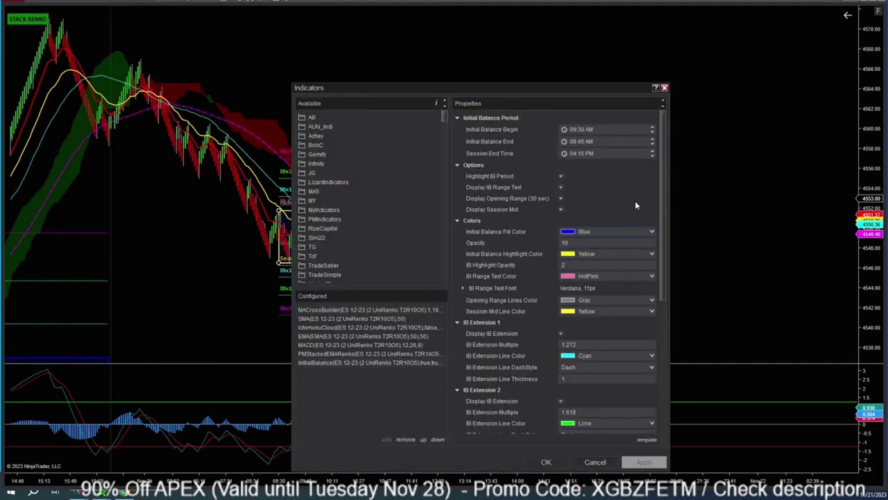
{"action": "left_click", "coordinate": [590, 142]}
{"action": "type", "text": "10:00"}
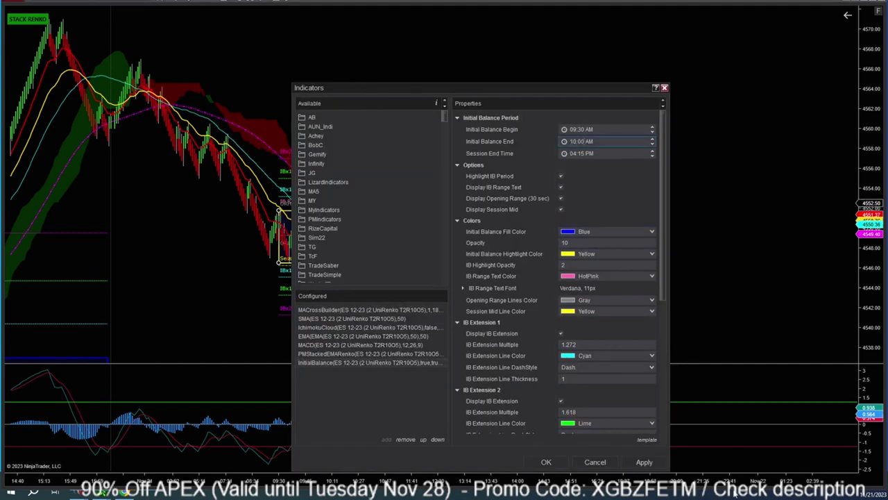
{"action": "left_click", "coordinate": [641, 461]}
{"action": "left_click", "coordinate": [546, 462]}
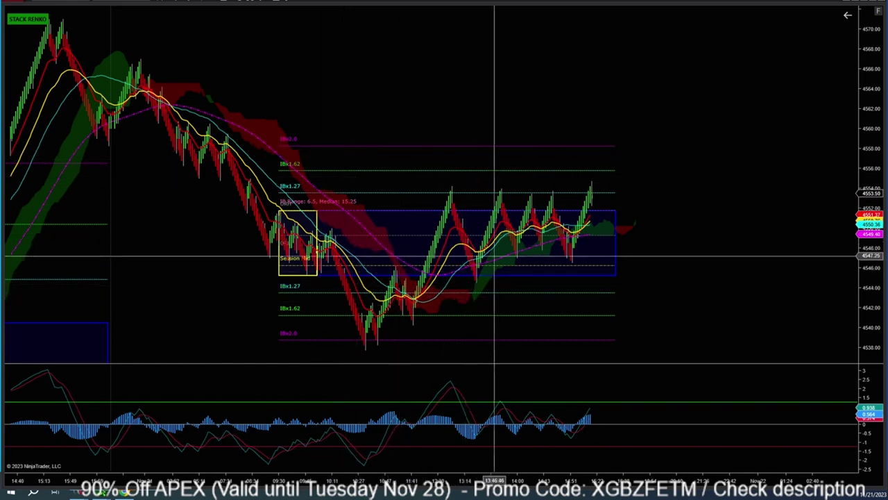
{"action": "right_click", "coordinate": [414, 105]}
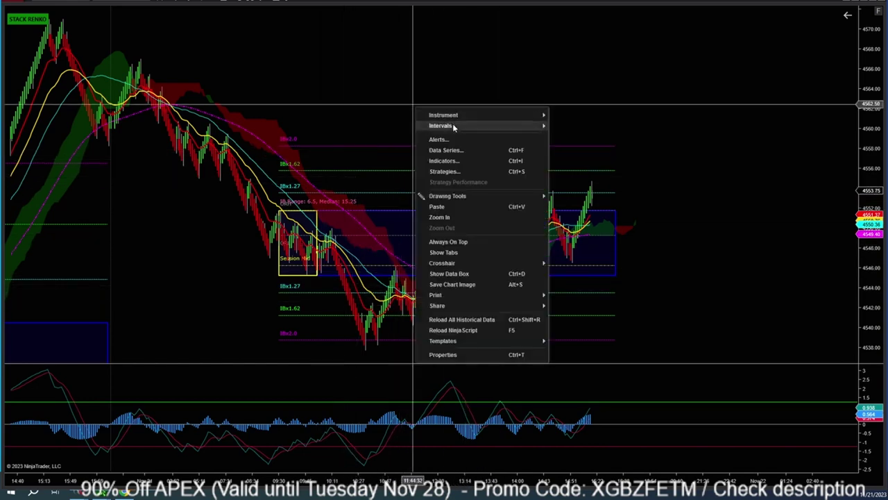
Uncheck Visible for InitialBalance and apply, removing its box and extension lines from the chart.
{"action": "left_click", "coordinate": [456, 161]}
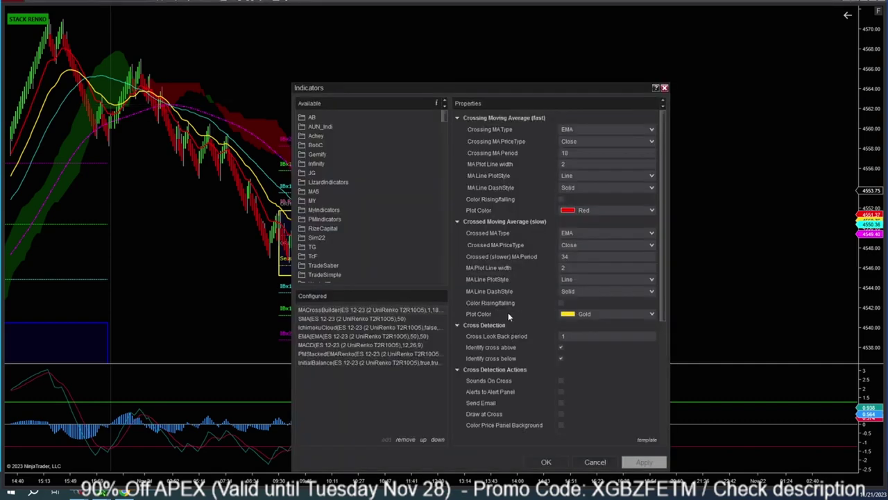
{"action": "left_click", "coordinate": [386, 362]}
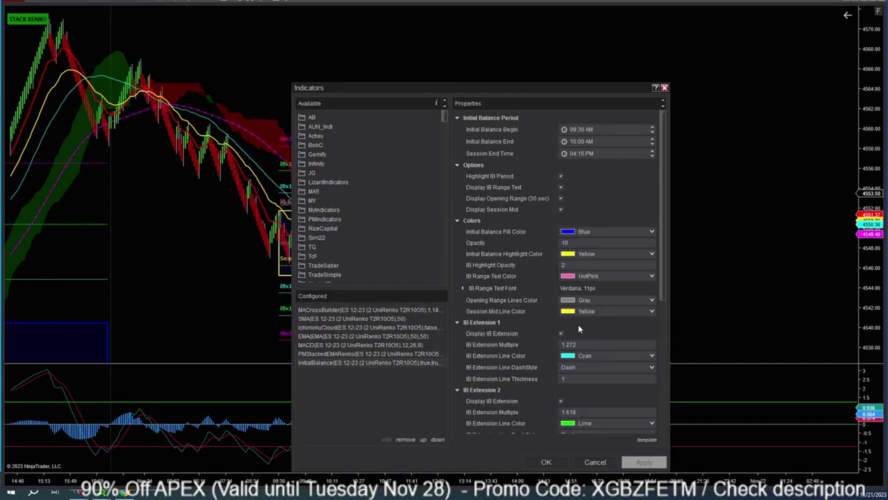
{"action": "scroll", "coordinate": [578, 324], "scroll_direction": "down", "scroll_amount": 10}
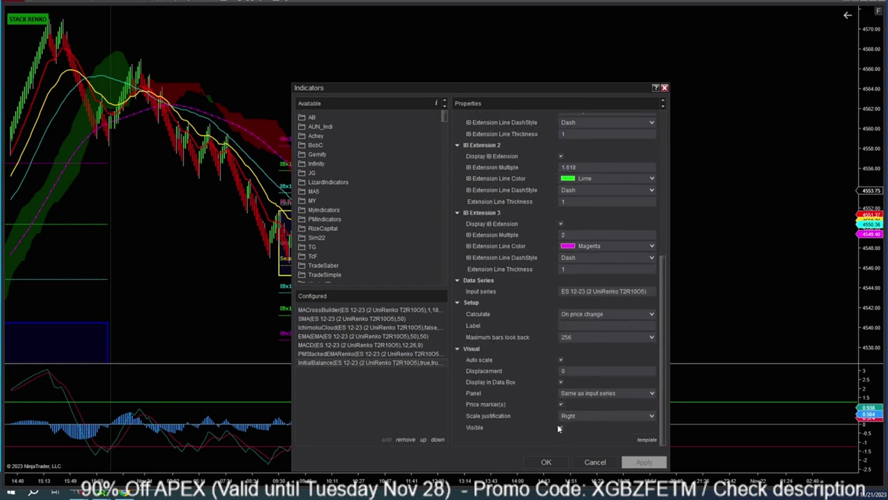
{"action": "left_click", "coordinate": [560, 428]}
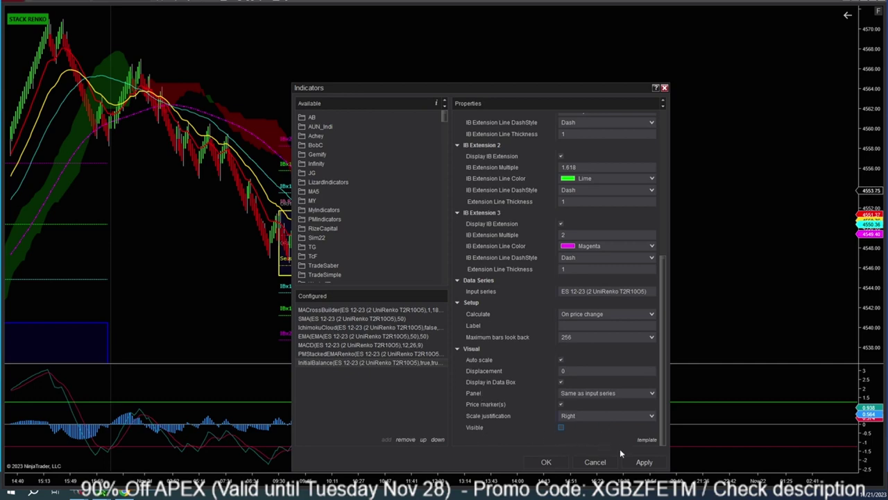
{"action": "left_click", "coordinate": [643, 462]}
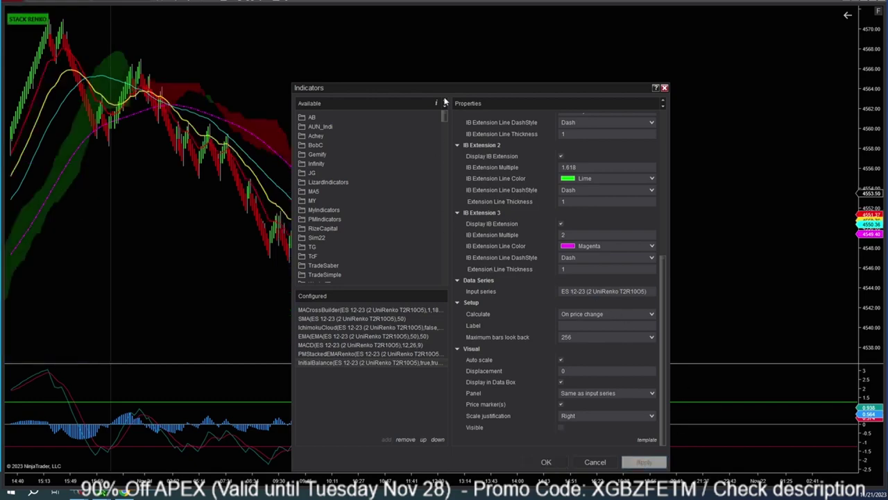
{"action": "left_click_drag", "start_coordinate": [452, 93], "coordinate": [349, 67]}
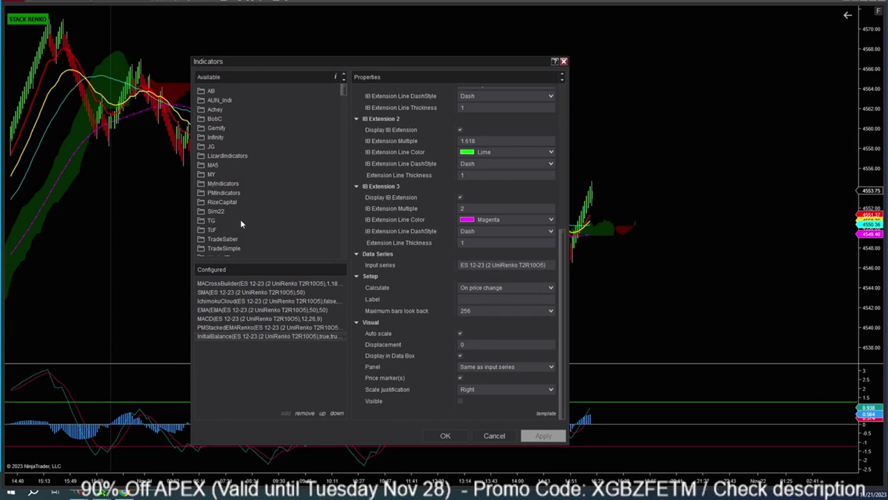
Add the NTSvePivots indicator to the chart's configured indicators.
{"action": "scroll", "coordinate": [229, 238], "scroll_direction": "down", "scroll_amount": 10}
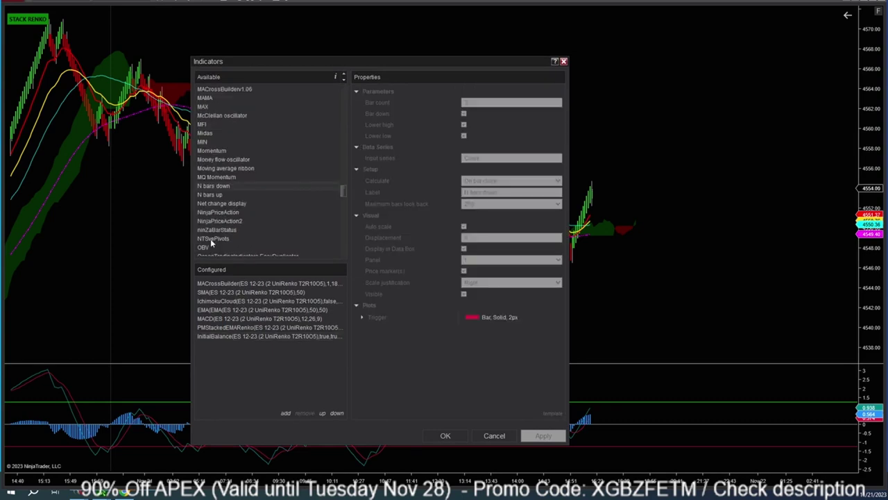
{"action": "left_click", "coordinate": [211, 239]}
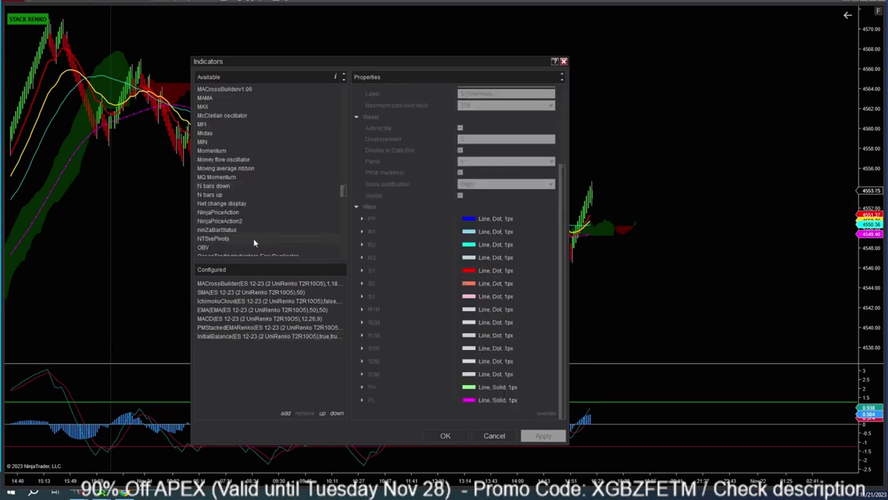
{"action": "scroll", "coordinate": [396, 199], "scroll_direction": "up", "scroll_amount": 5}
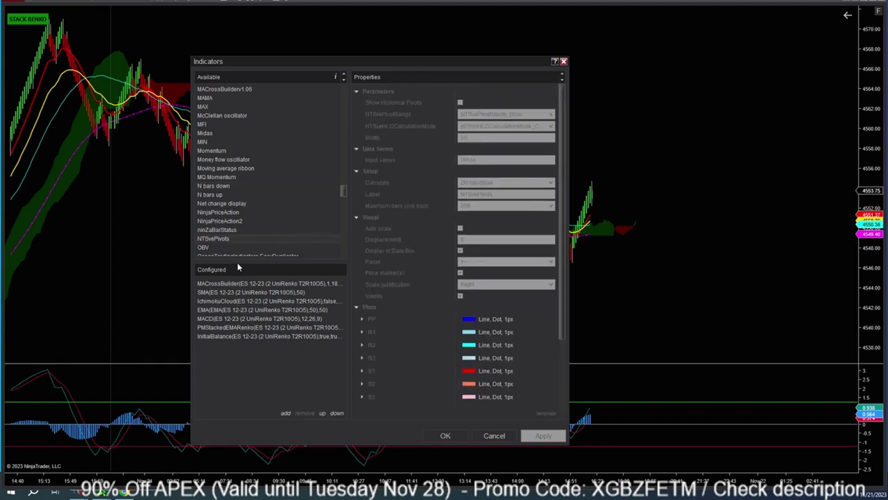
{"action": "double_click", "coordinate": [216, 239]}
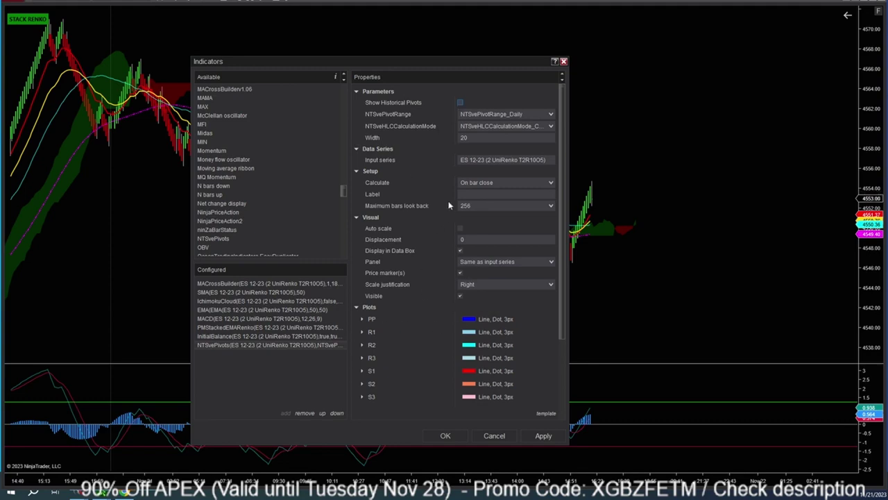
Keep NTSvePivotRange on Daily, review the plot settings such as R1M, and apply.
{"action": "left_click", "coordinate": [551, 116]}
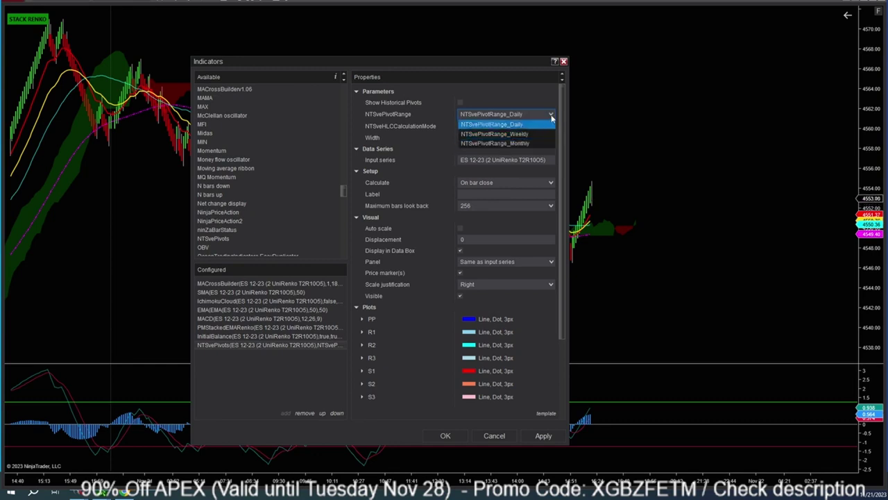
{"action": "left_click", "coordinate": [552, 120]}
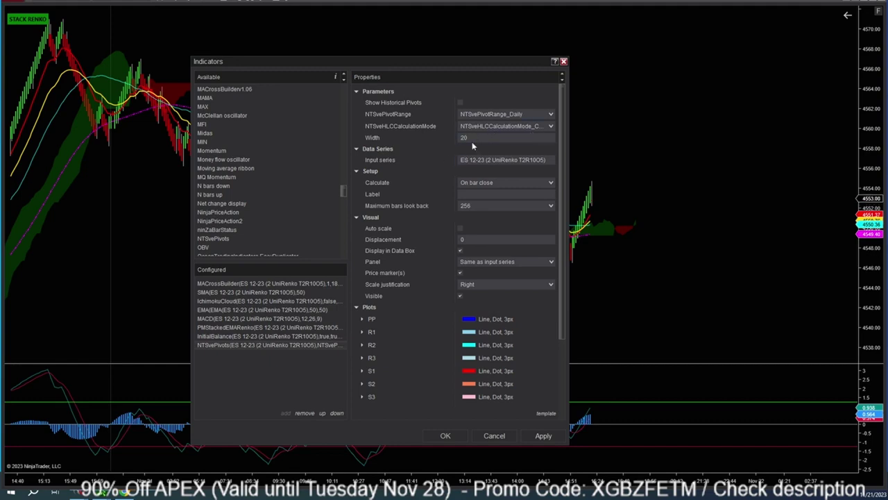
{"action": "scroll", "coordinate": [428, 238], "scroll_direction": "down", "scroll_amount": 3}
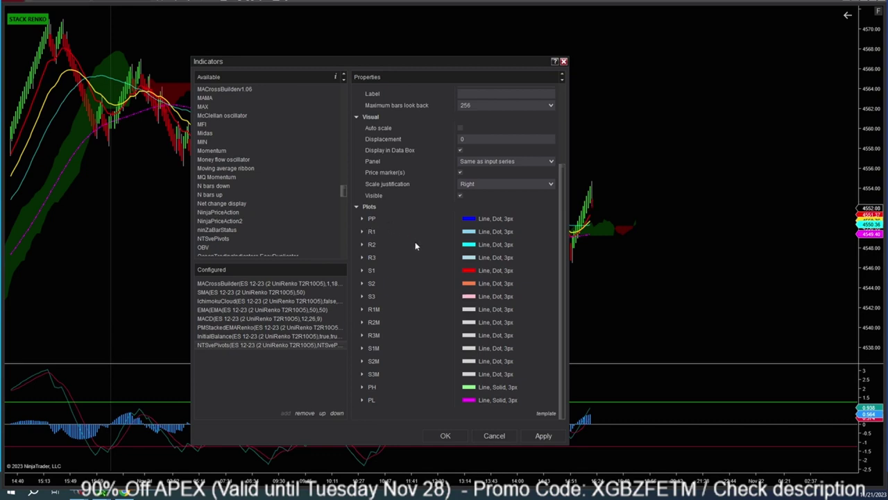
{"action": "scroll", "coordinate": [415, 242], "scroll_direction": "up", "scroll_amount": 1}
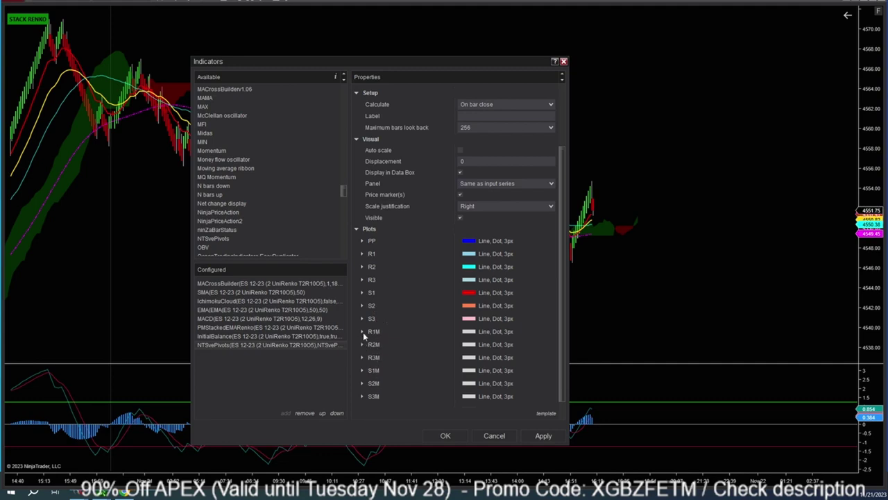
{"action": "left_click", "coordinate": [362, 331]}
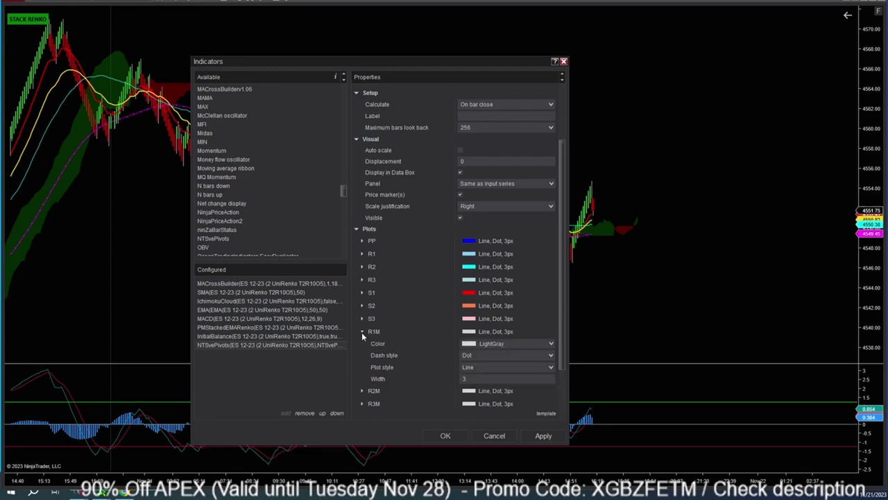
{"action": "left_click", "coordinate": [361, 332]}
{"action": "scroll", "coordinate": [450, 218], "scroll_direction": "up", "scroll_amount": 2}
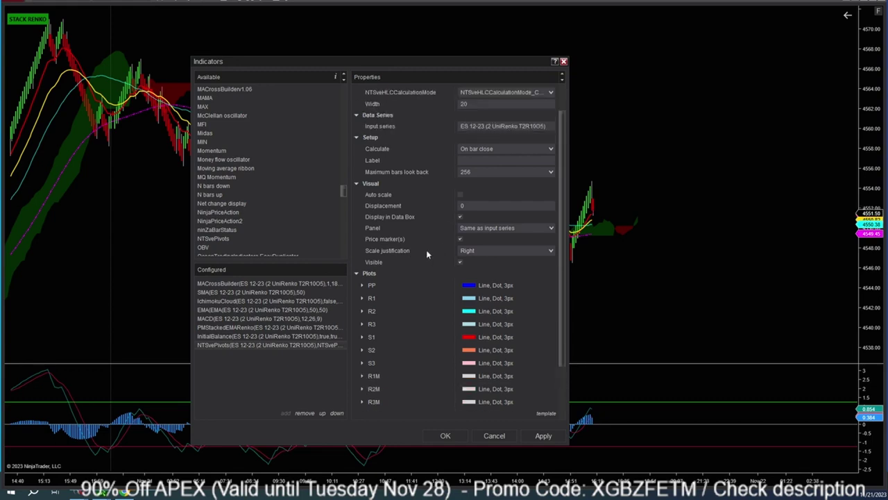
{"action": "scroll", "coordinate": [417, 236], "scroll_direction": "up", "scroll_amount": 1}
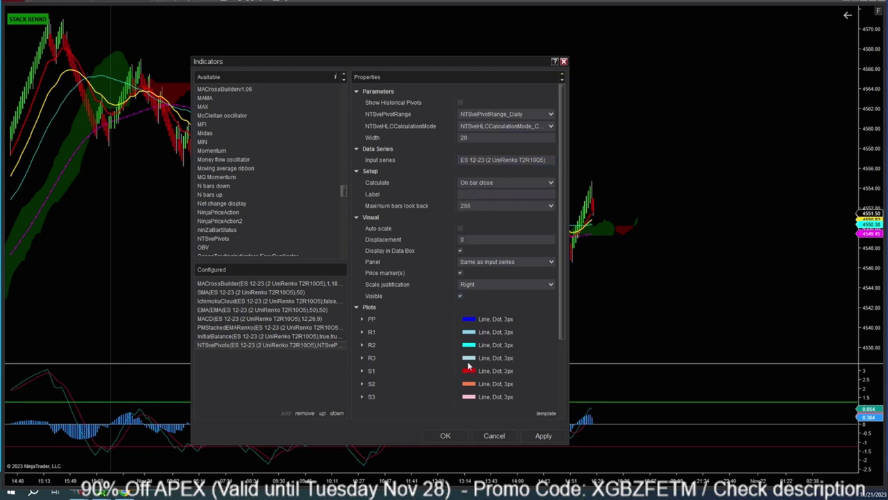
{"action": "left_click", "coordinate": [543, 435]}
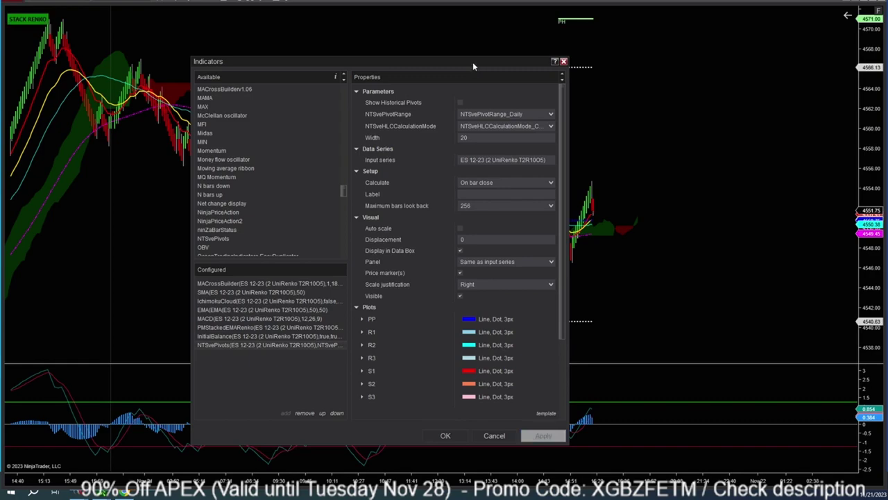
{"action": "left_click_drag", "start_coordinate": [474, 67], "coordinate": [382, 54]}
Close the Indicators dialog and rescale and pan the chart to inspect the PH, R1M, S1M and S1 lines.
{"action": "left_click", "coordinate": [355, 424]}
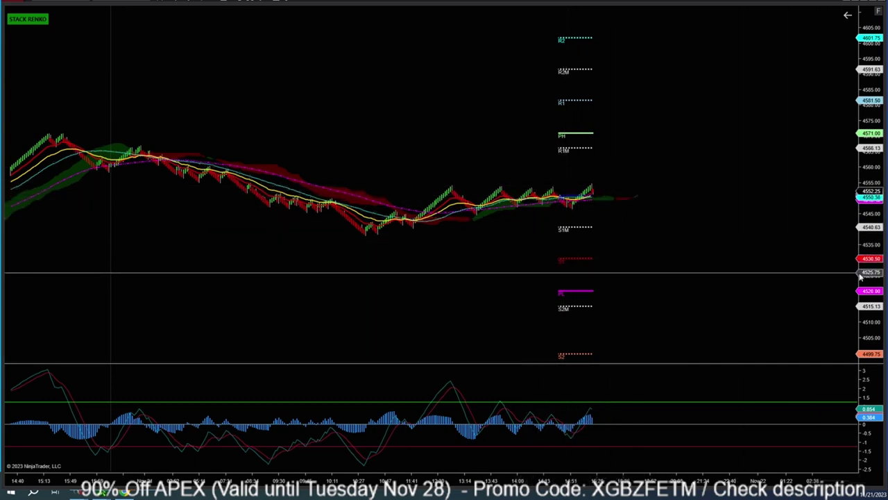
{"action": "left_click_drag", "start_coordinate": [868, 26], "coordinate": [869, 61]}
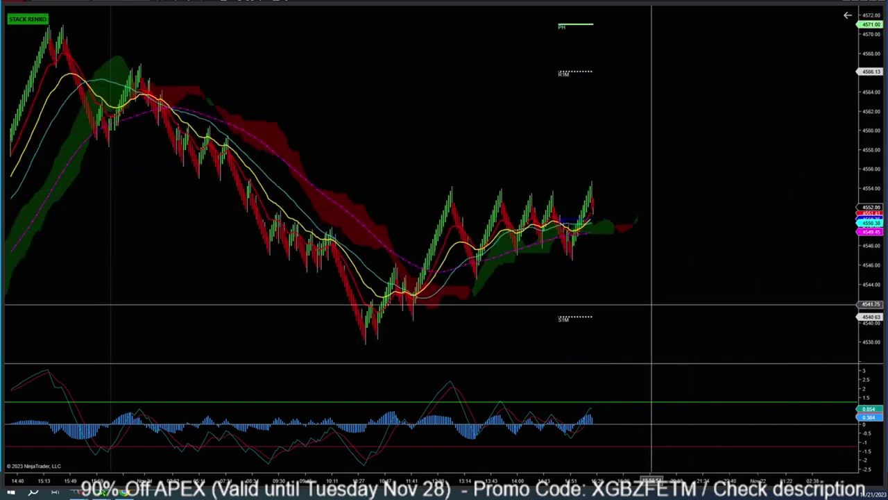
{"action": "left_click_drag", "start_coordinate": [572, 303], "coordinate": [427, 240]}
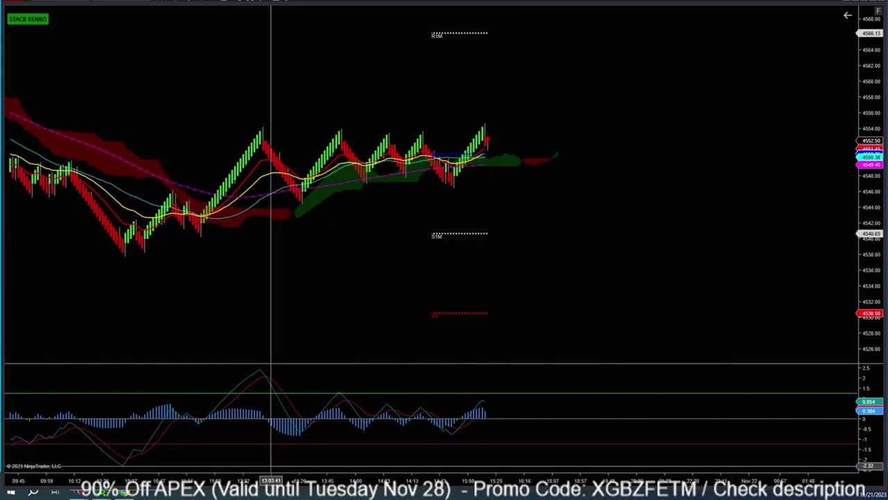
{"action": "scroll", "coordinate": [271, 278], "scroll_direction": "down", "scroll_amount": 3}
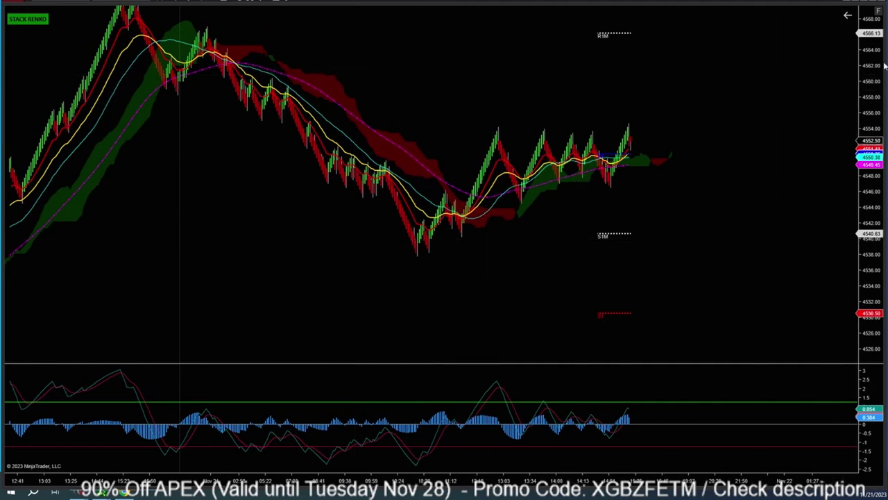
{"action": "left_click_drag", "start_coordinate": [878, 61], "coordinate": [880, 47]}
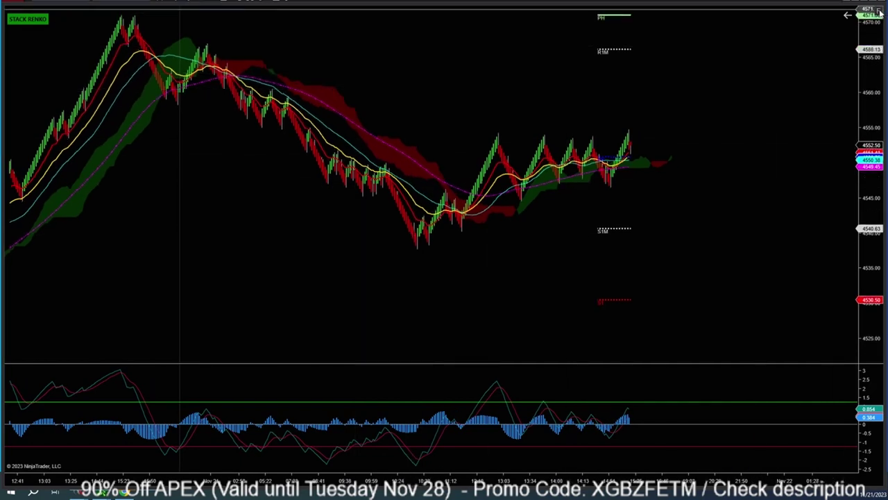
{"action": "left_click", "coordinate": [880, 13]}
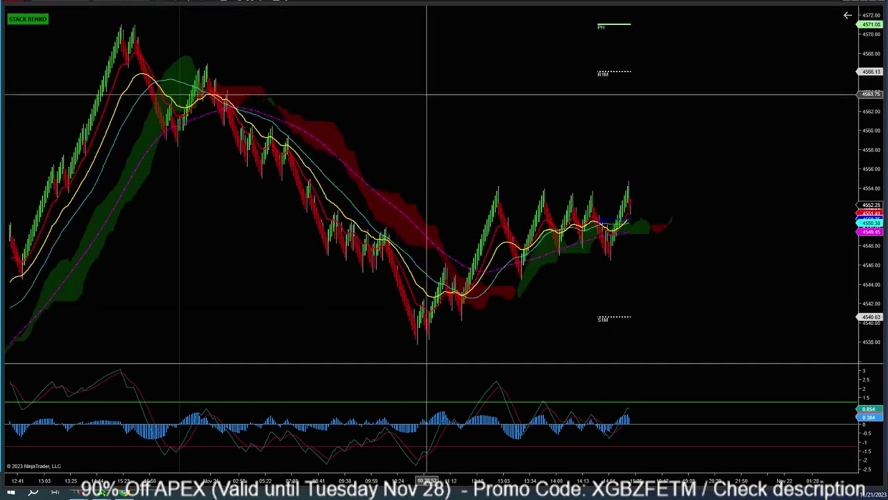
Add the TG ColorRegions indicator with an empty Label and bring up its template options.
{"action": "right_click", "coordinate": [366, 68]}
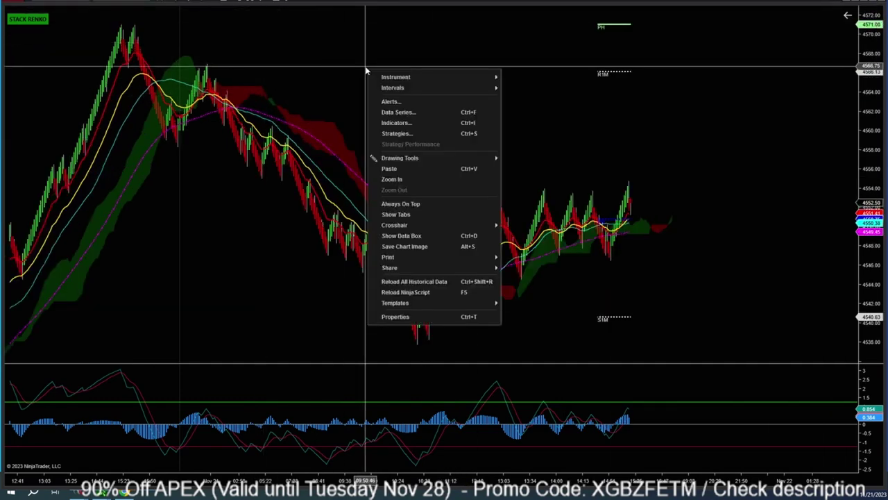
{"action": "left_click", "coordinate": [392, 74]}
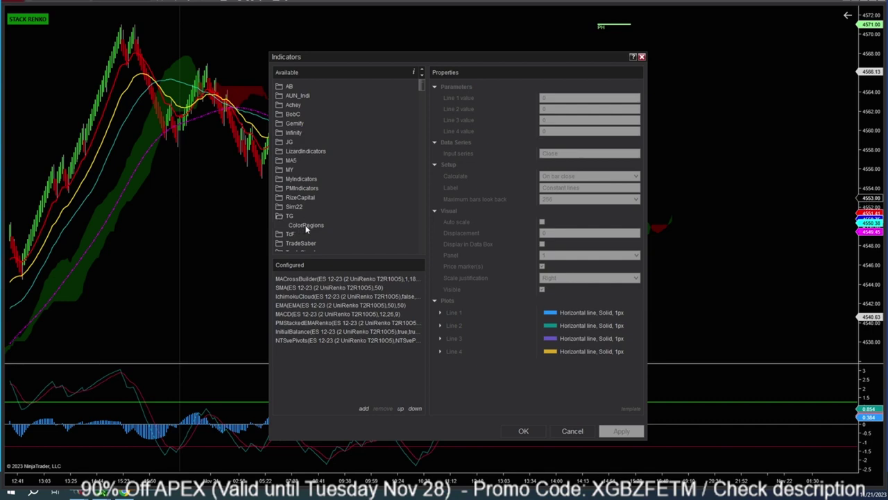
{"action": "left_click", "coordinate": [306, 225]}
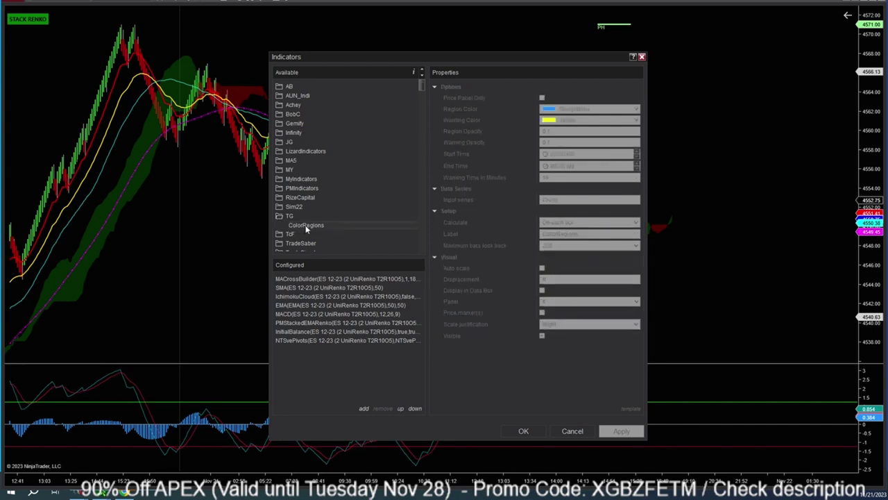
{"action": "double_click", "coordinate": [306, 226]}
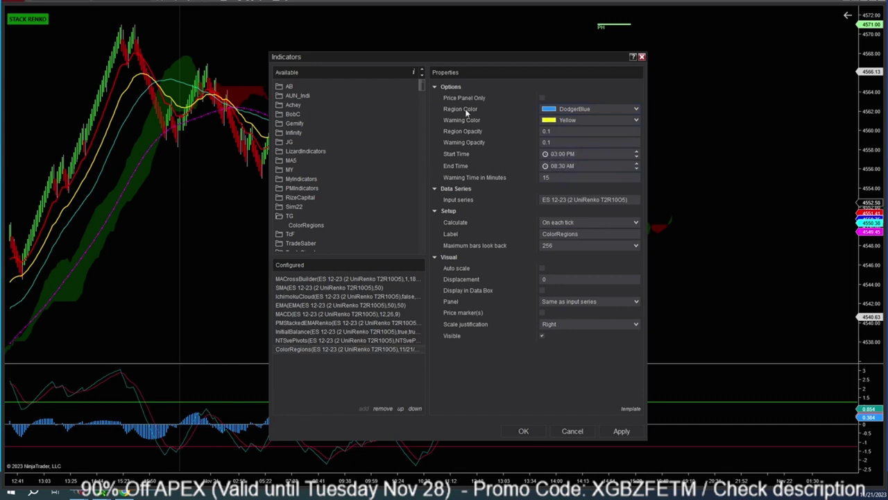
{"action": "double_click", "coordinate": [587, 236]}
{"action": "key", "text": "BackSpace"}
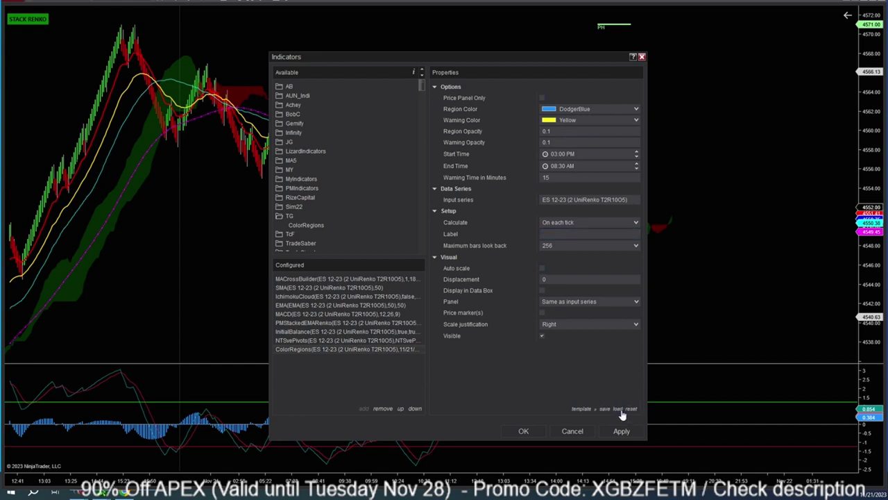
{"action": "left_click", "coordinate": [627, 413]}
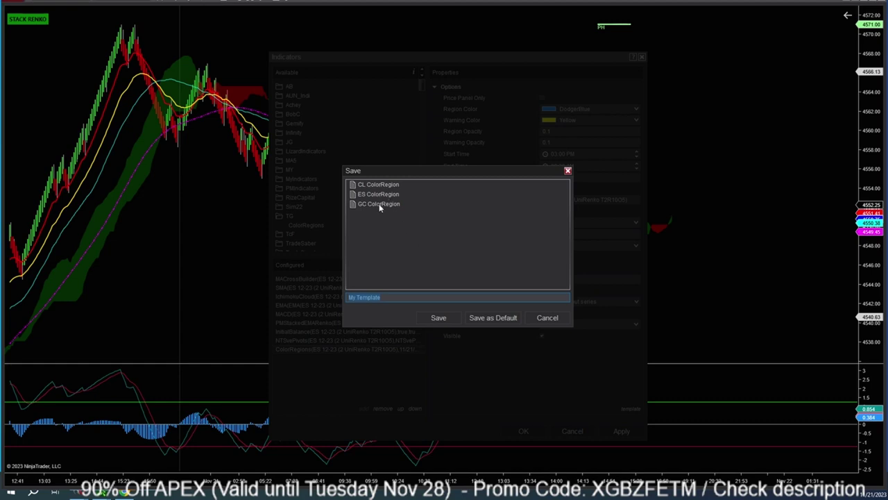
Load the ES ColorRegion template: DodgerBlue region, Yellow warning, 04:00 PM–09:30 AM, 15-minute warning.
{"action": "left_click", "coordinate": [547, 319]}
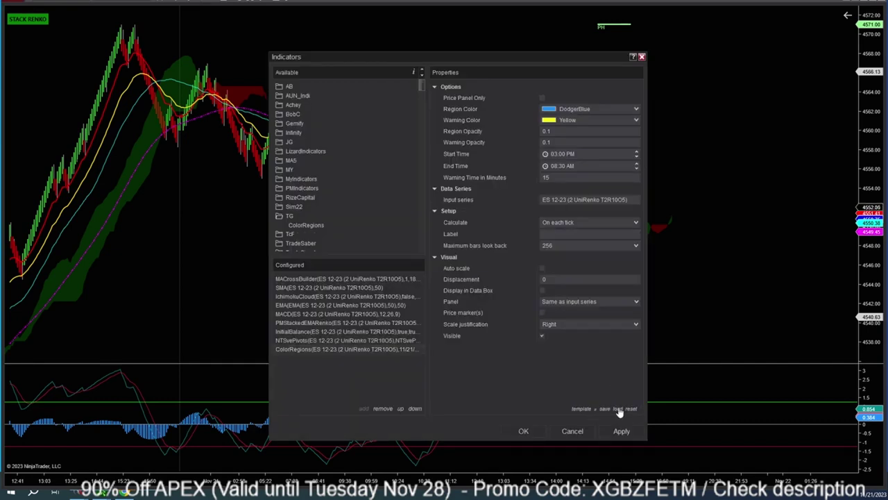
{"action": "left_click", "coordinate": [617, 408]}
{"action": "left_click", "coordinate": [376, 194]}
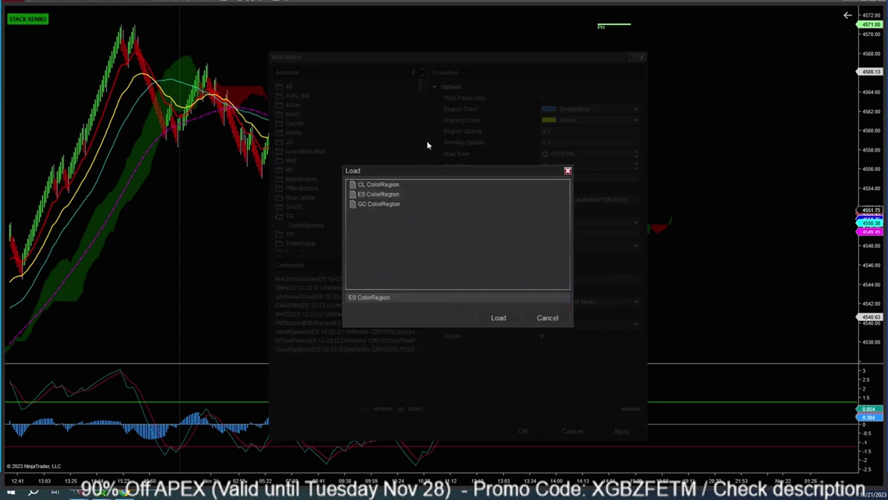
{"action": "left_click", "coordinate": [503, 318]}
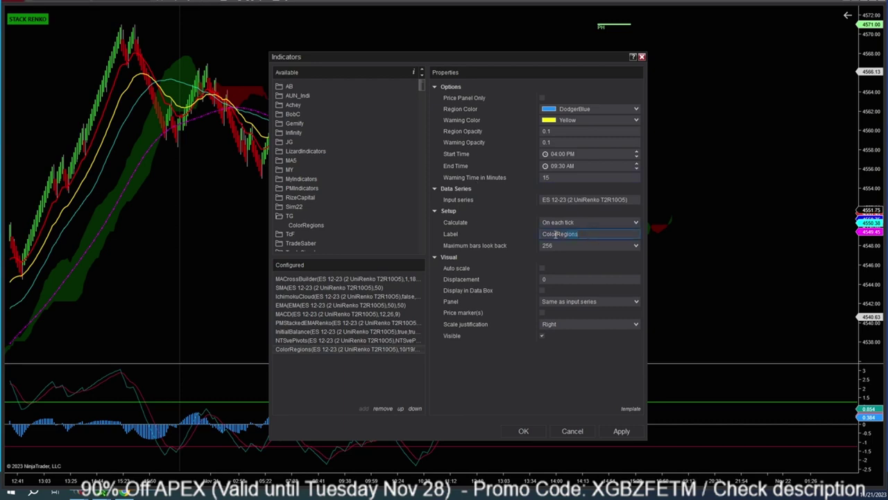
Clear the ColorRegions label, apply the blue and yellow session shading, and close the dialog.
{"action": "left_click", "coordinate": [518, 232]}
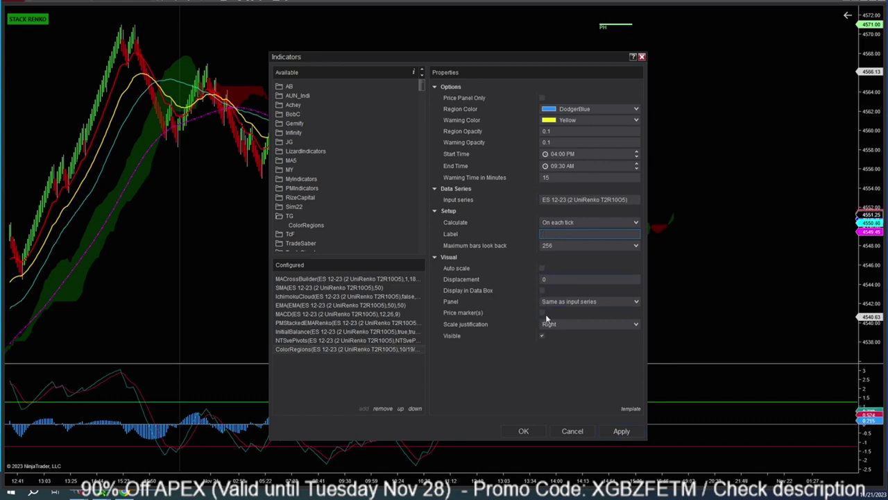
{"action": "left_click", "coordinate": [621, 431]}
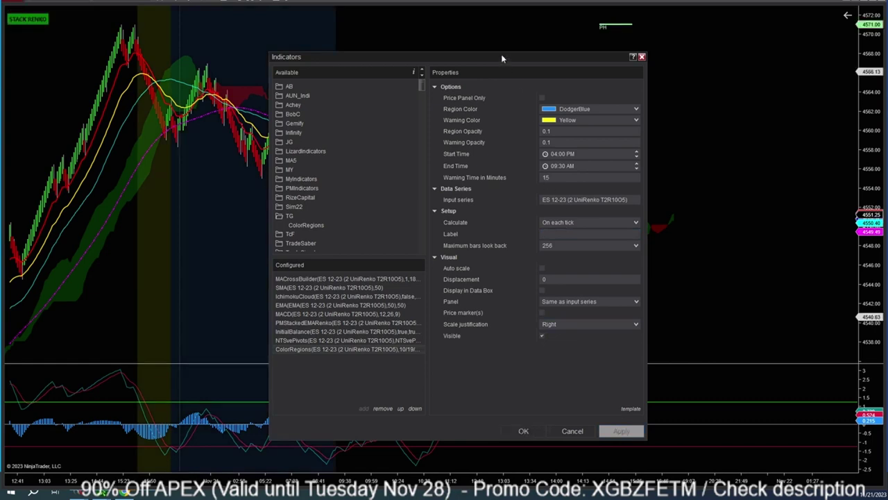
{"action": "left_click", "coordinate": [524, 432]}
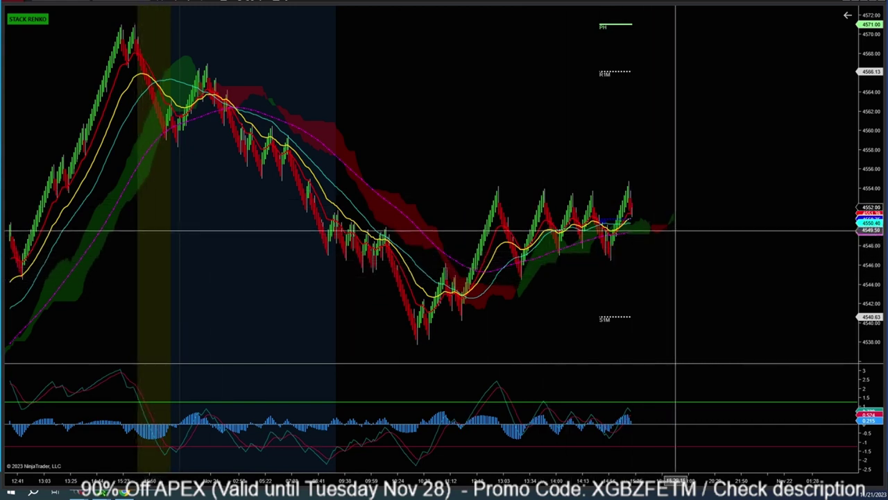
Add the Price line indicator, drawing a yellow dashed last-price line across the chart.
{"action": "right_click", "coordinate": [435, 115]}
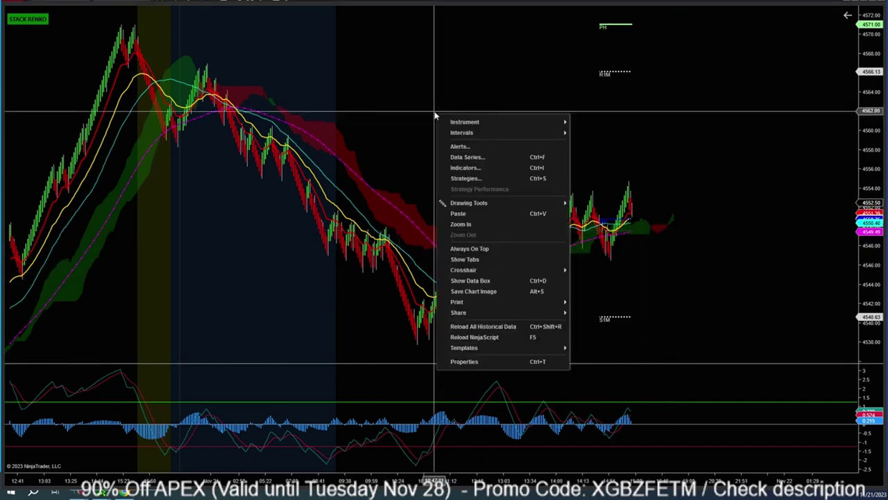
{"action": "left_click", "coordinate": [454, 167]}
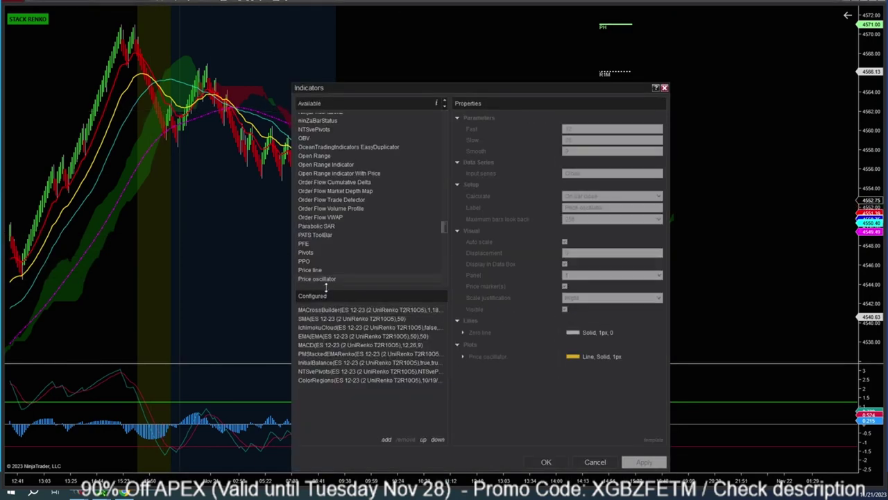
{"action": "left_click", "coordinate": [313, 271]}
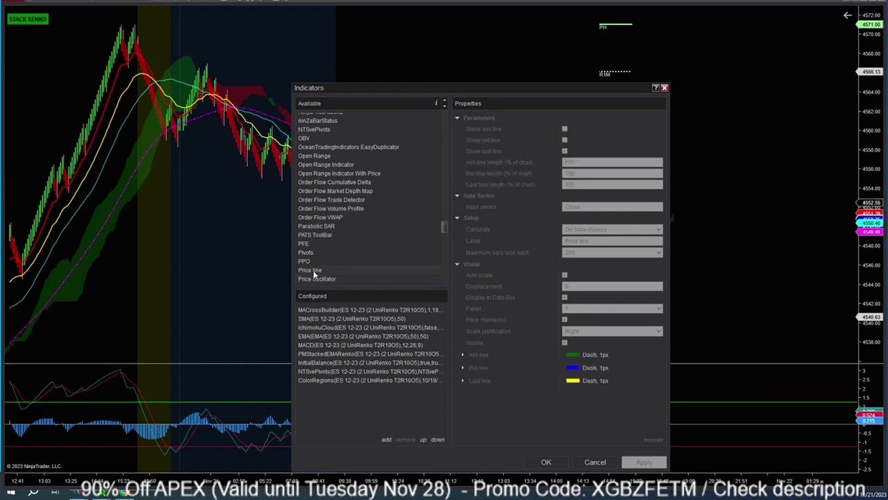
{"action": "double_click", "coordinate": [310, 269]}
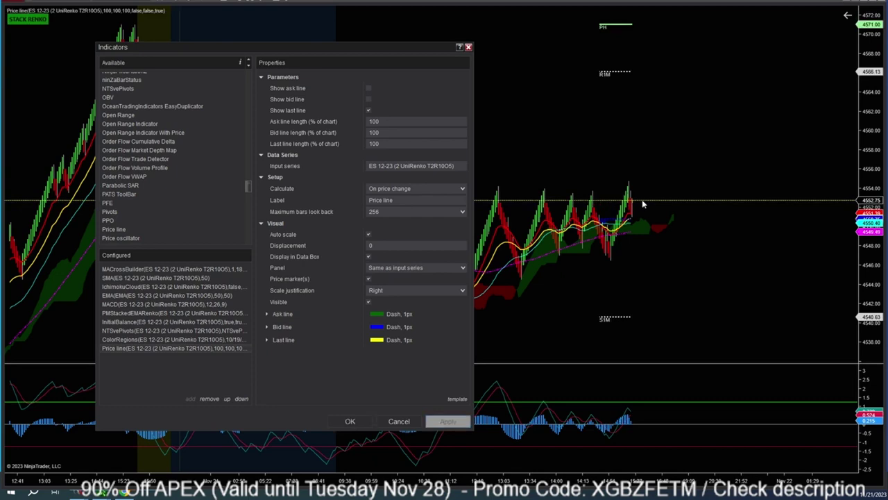
{"action": "left_click", "coordinate": [127, 116]}
{"action": "scroll", "coordinate": [127, 119], "scroll_direction": "up", "scroll_amount": 3}
Add UnirenkoPrice v1.0 from the Available list to the ES UniRenko chart, apply and confirm.
{"action": "scroll", "coordinate": [150, 125], "scroll_direction": "up", "scroll_amount": 5}
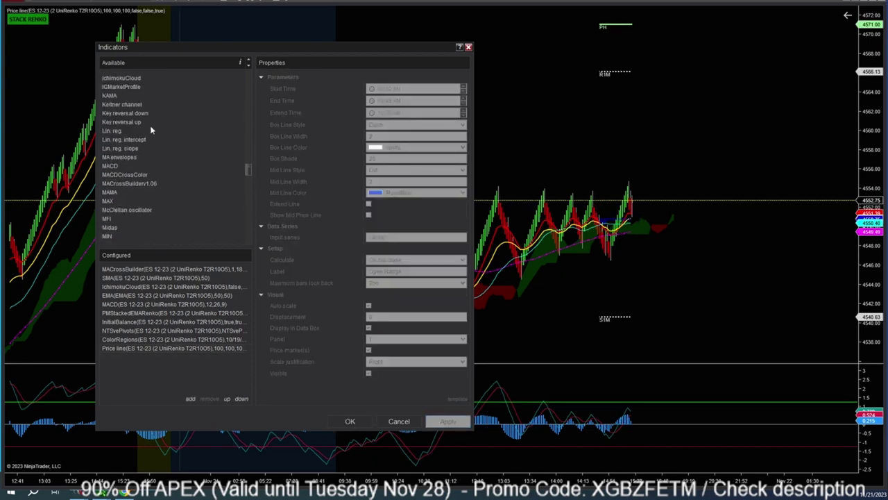
{"action": "left_click_drag", "start_coordinate": [249, 148], "coordinate": [251, 72]}
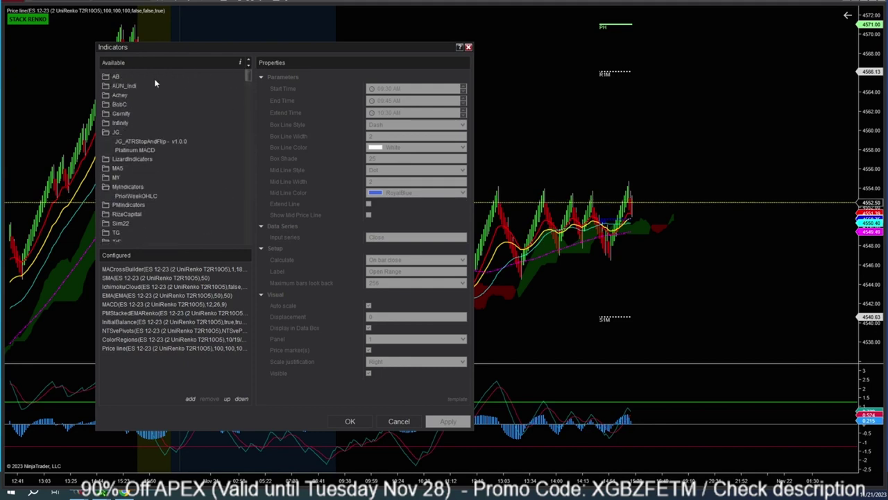
{"action": "scroll", "coordinate": [154, 139], "scroll_direction": "down", "scroll_amount": 15}
{"action": "double_click", "coordinate": [125, 158]}
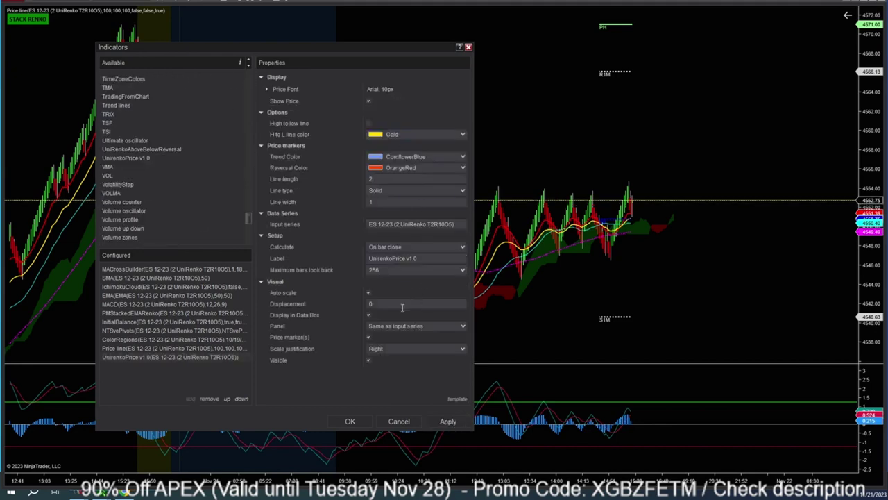
{"action": "left_click", "coordinate": [448, 420]}
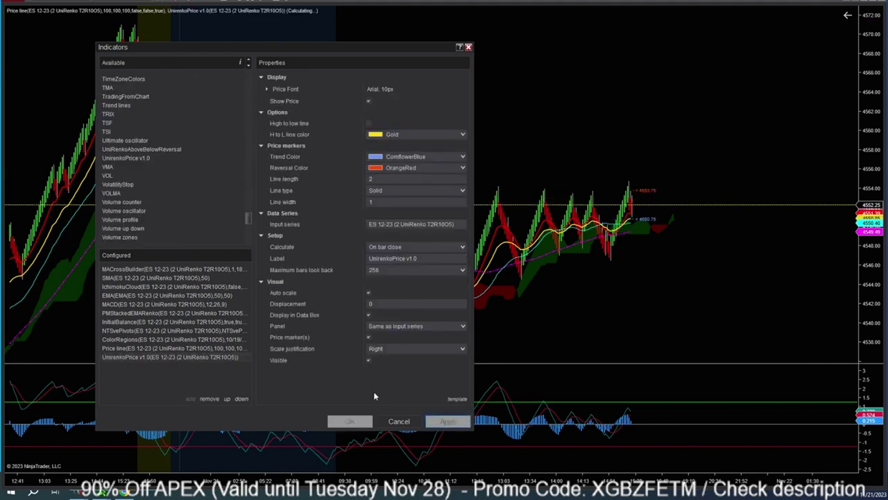
{"action": "left_click", "coordinate": [349, 421]}
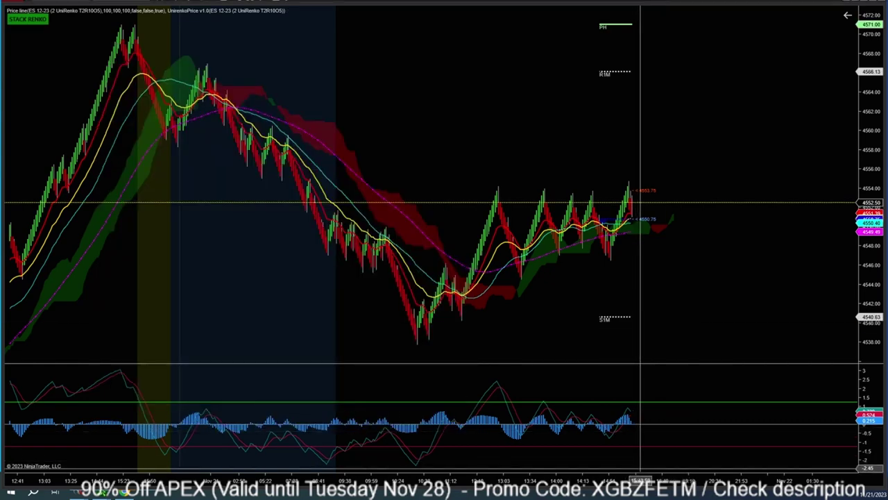
Widen the bars to focus on recent price action, then type an e-mail address.
{"action": "left_click_drag", "start_coordinate": [638, 72], "coordinate": [500, 91]}
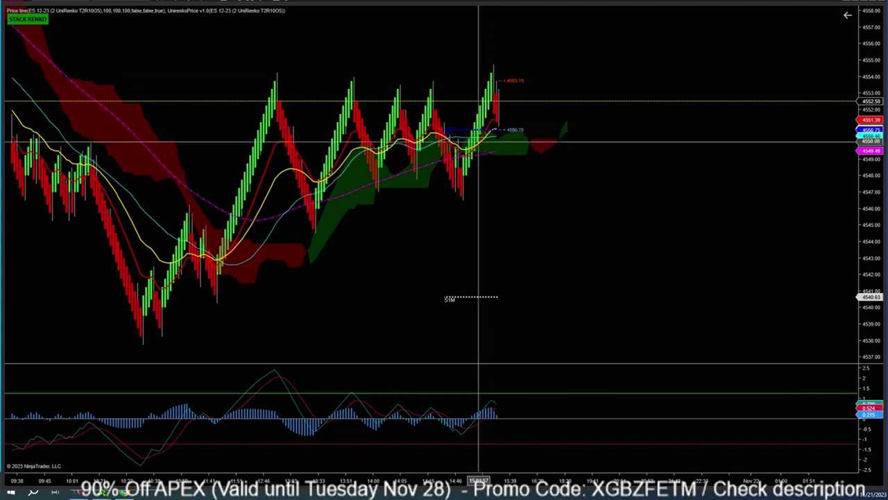
{"action": "scroll", "coordinate": [489, 278], "scroll_direction": "up", "scroll_amount": 2}
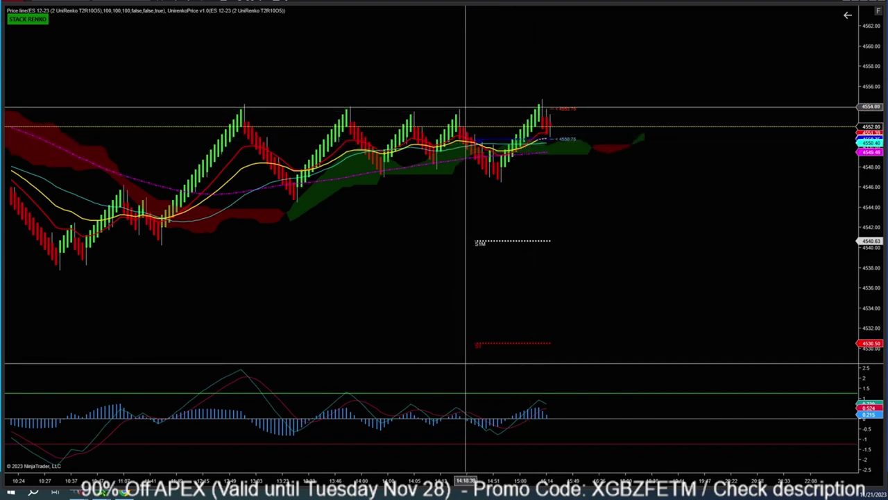
{"action": "scroll", "coordinate": [299, 333], "scroll_direction": "down", "scroll_amount": 3}
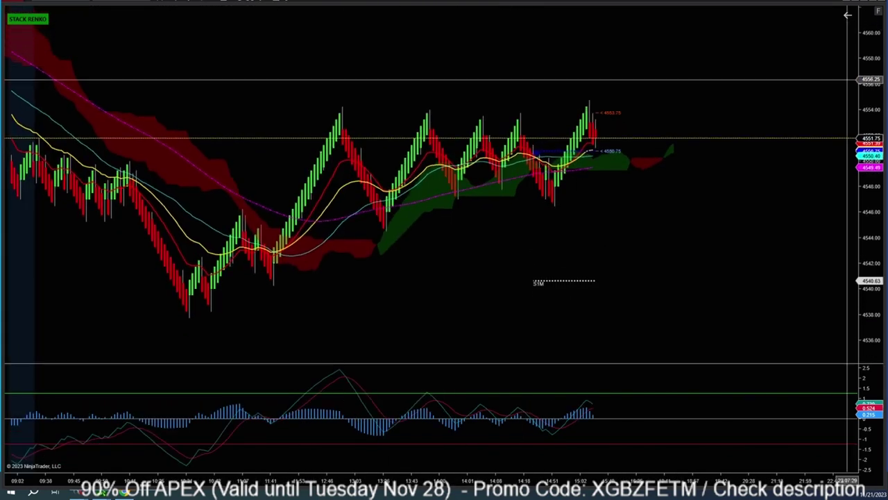
{"action": "scroll", "coordinate": [292, 347], "scroll_direction": "up", "scroll_amount": 3}
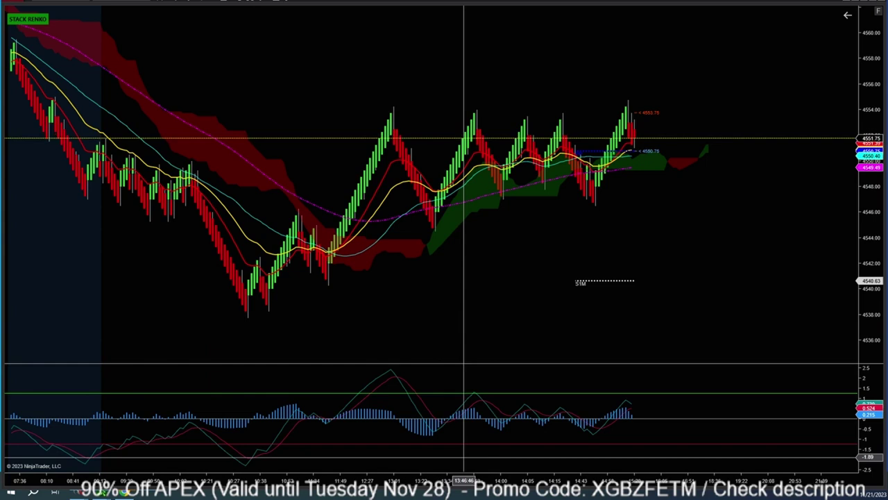
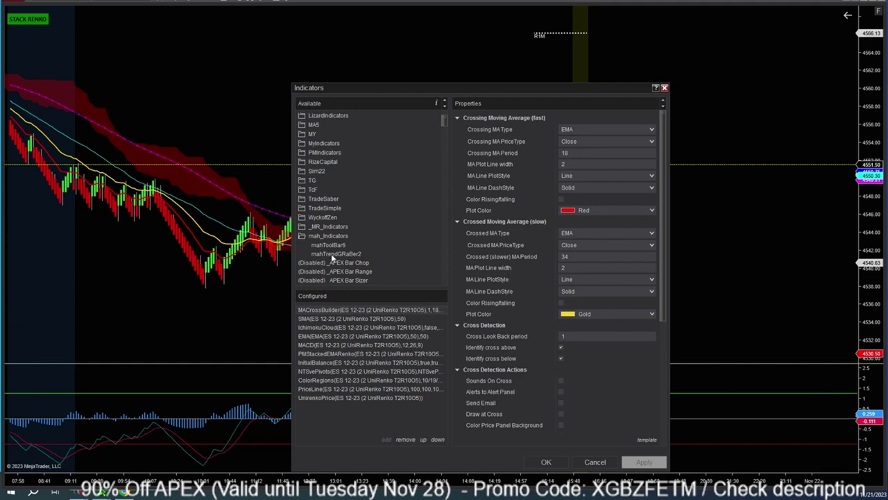
Add mahTrendGRaBer2 from mah_Indicators and review its Emal, Emac and Emah periods of 34.
{"action": "left_click", "coordinate": [331, 254]}
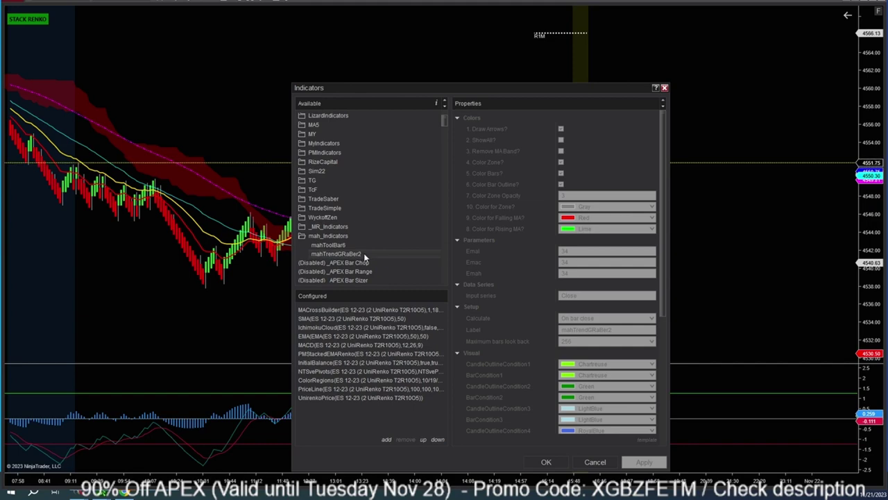
{"action": "double_click", "coordinate": [363, 254]}
{"action": "left_click_drag", "start_coordinate": [561, 88], "coordinate": [427, 20]}
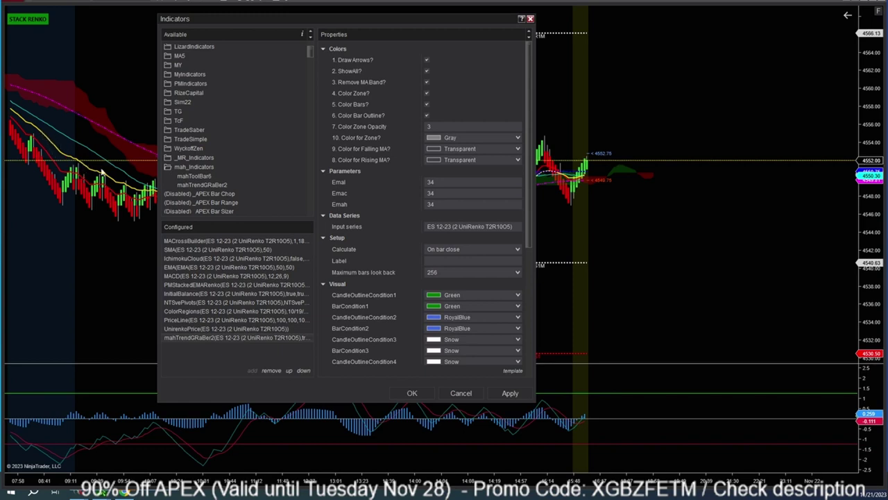
{"action": "left_click", "coordinate": [450, 181]}
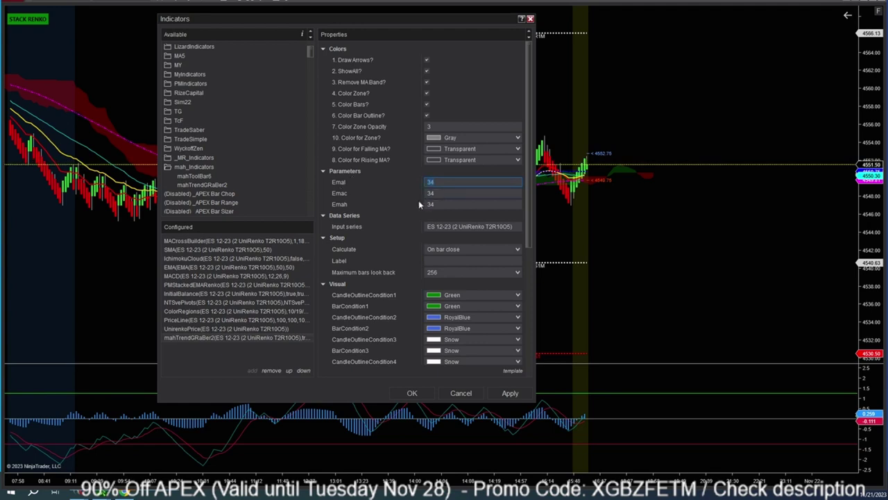
{"action": "scroll", "coordinate": [454, 272], "scroll_direction": "down", "scroll_amount": 2}
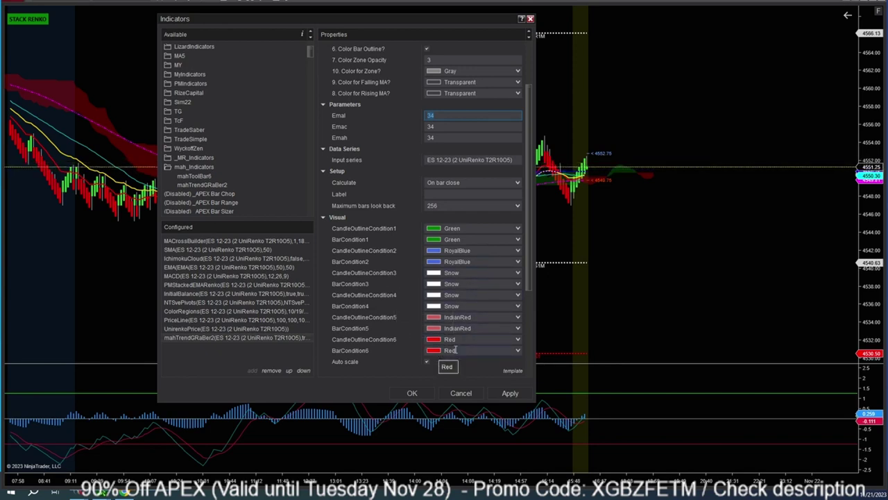
{"action": "scroll", "coordinate": [416, 232], "scroll_direction": "up", "scroll_amount": 2}
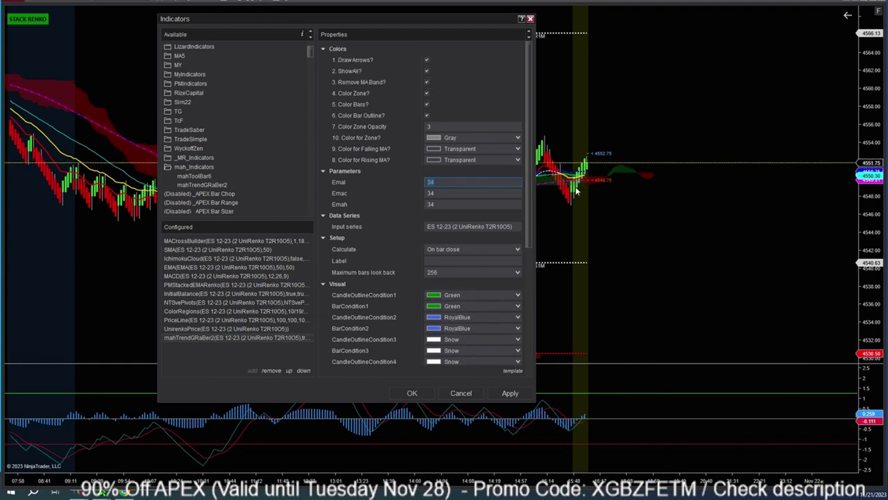
Turn off Draw Arrows and toggle Remove MA Band for mahTrendGRaBer2, then apply to see the trend-coloured bars.
{"action": "left_click", "coordinate": [427, 61]}
{"action": "left_click", "coordinate": [426, 82]}
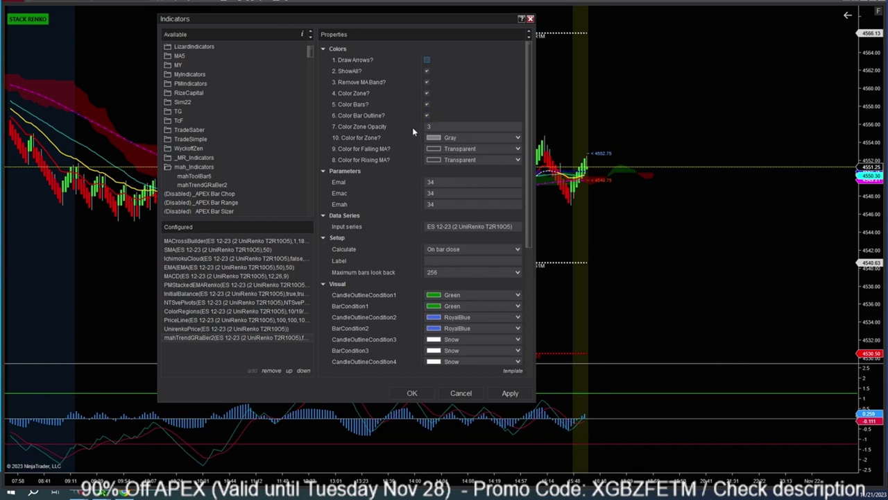
{"action": "left_click", "coordinate": [510, 393]}
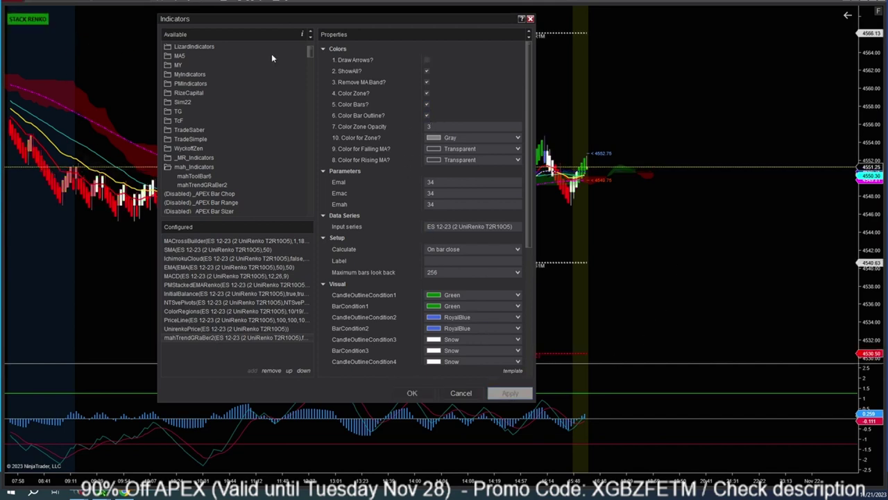
{"action": "left_click_drag", "start_coordinate": [433, 18], "coordinate": [715, 34]}
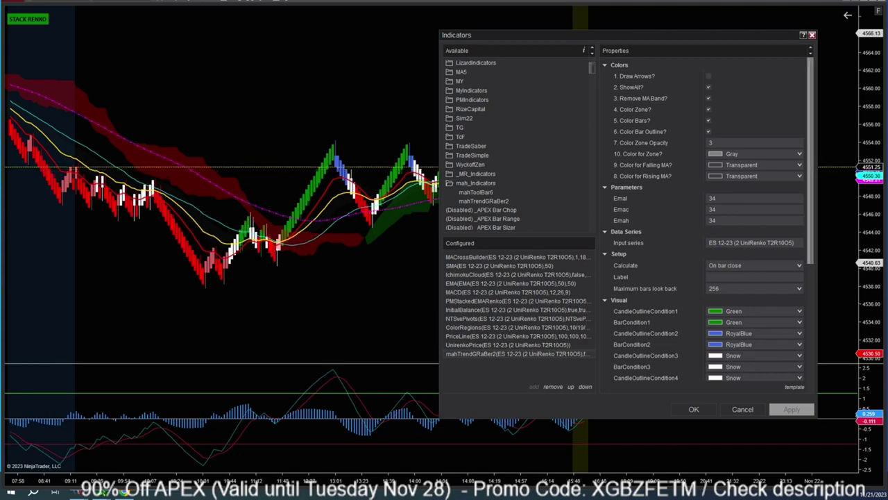
{"action": "left_click_drag", "start_coordinate": [510, 37], "coordinate": [183, 32]}
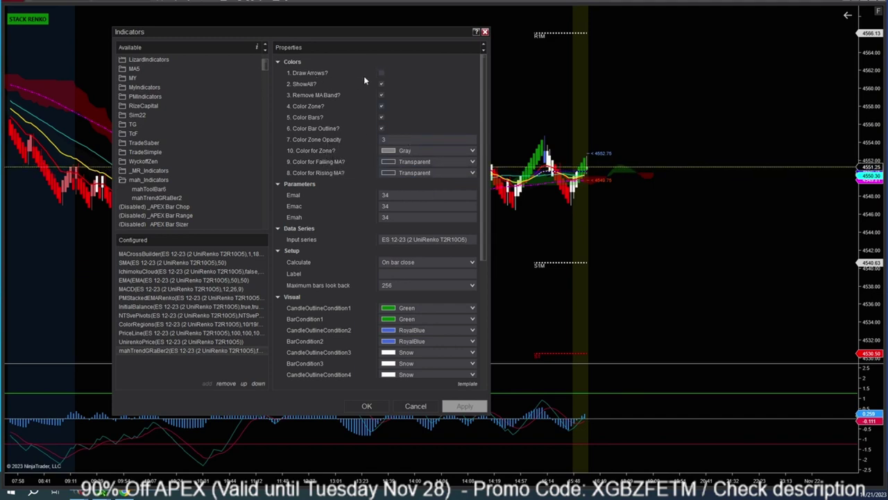
{"action": "left_click_drag", "start_coordinate": [392, 31], "coordinate": [726, 69]}
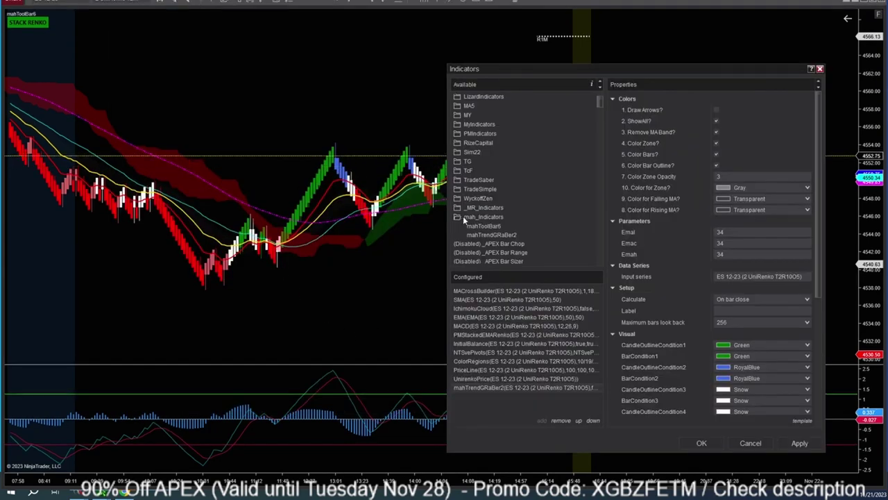
Add the Darvas indicator, apply it to draw box levels, and close the Indicators window.
{"action": "scroll", "coordinate": [486, 229], "scroll_direction": "down", "scroll_amount": 5}
{"action": "scroll", "coordinate": [495, 238], "scroll_direction": "down", "scroll_amount": 10}
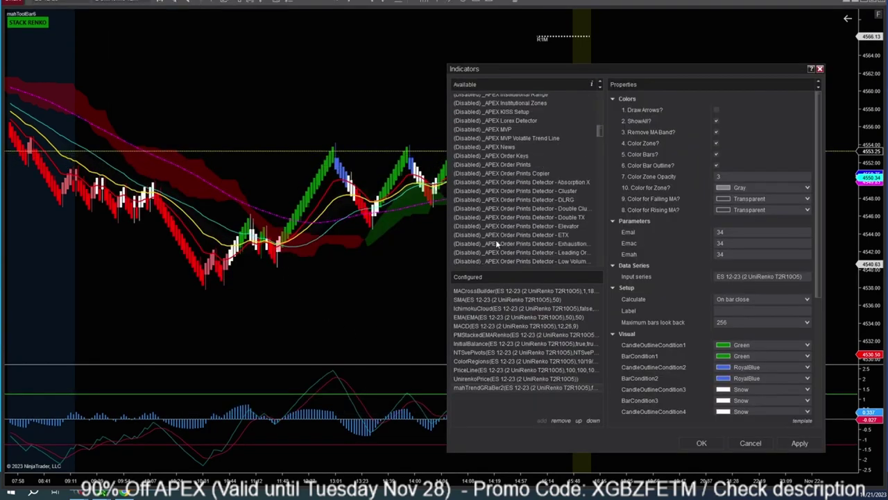
{"action": "double_click", "coordinate": [462, 157]}
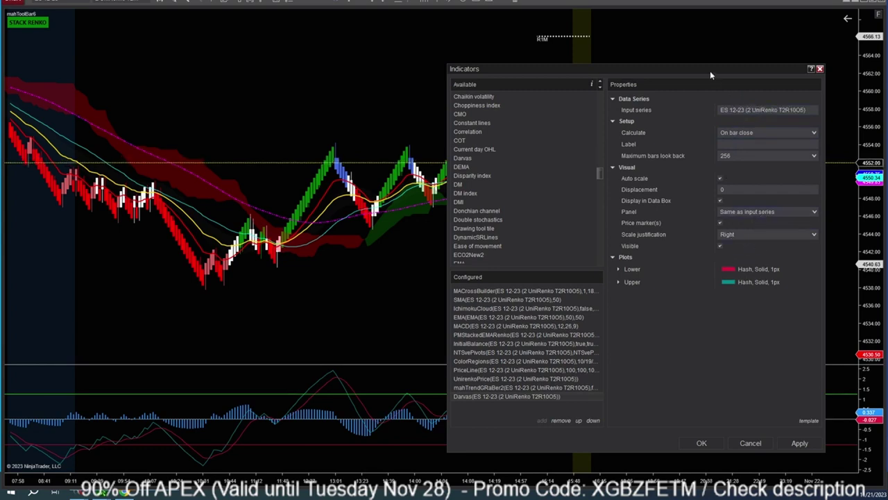
{"action": "left_click_drag", "start_coordinate": [710, 71], "coordinate": [592, 46]}
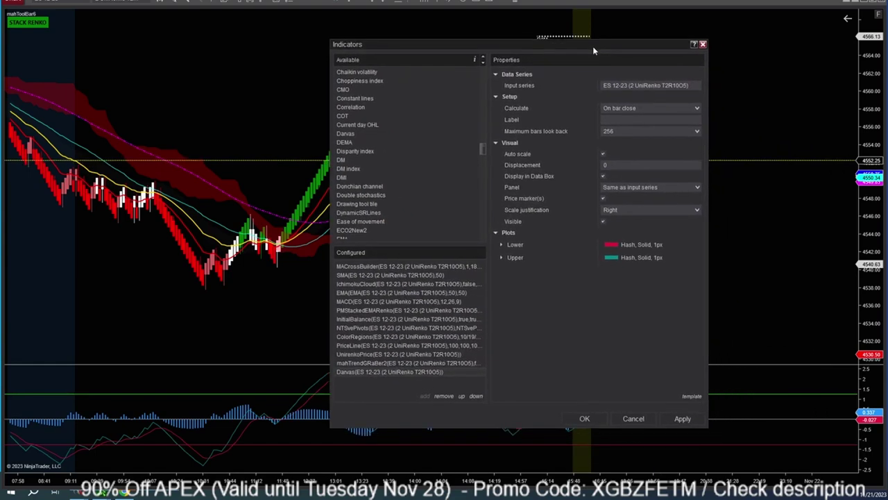
{"action": "left_click", "coordinate": [683, 419]}
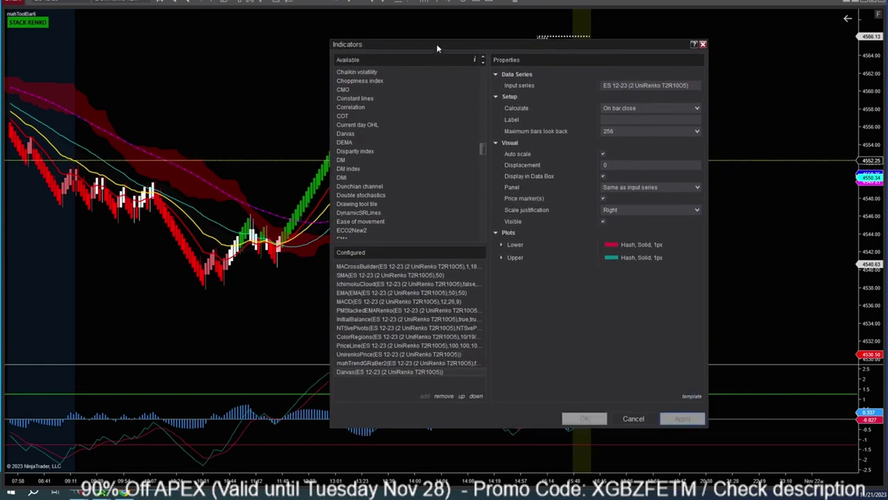
{"action": "left_click_drag", "start_coordinate": [436, 45], "coordinate": [536, 120]}
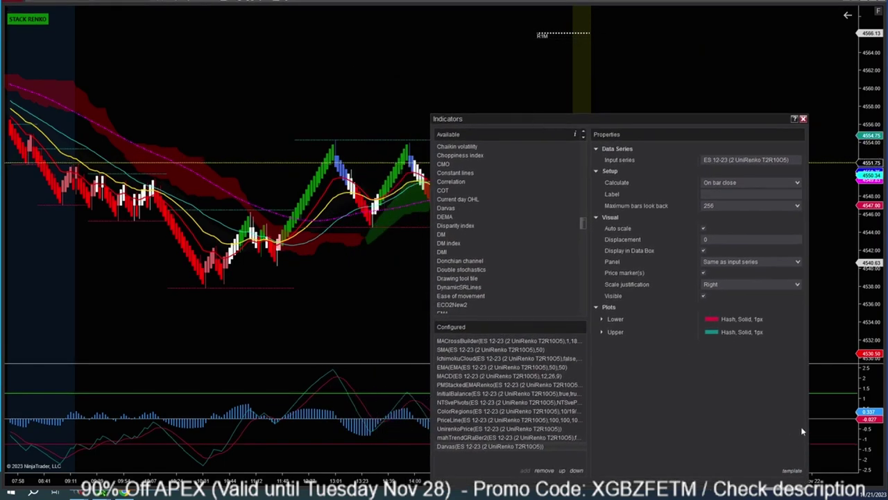
{"action": "left_click", "coordinate": [803, 118]}
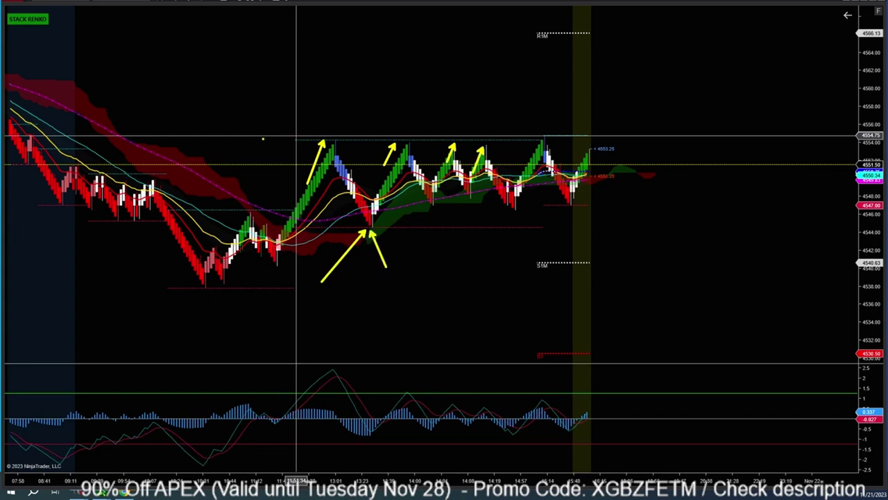
{"action": "left_click_drag", "start_coordinate": [262, 139], "coordinate": [547, 139]}
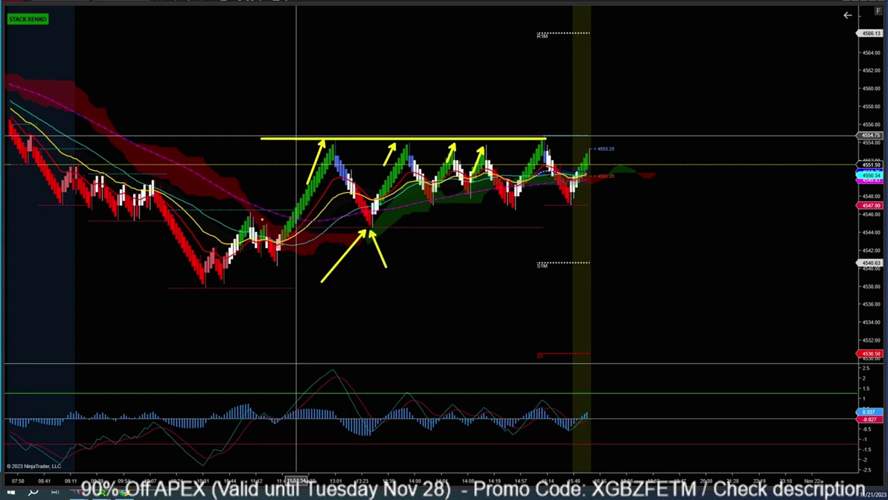
{"action": "left_click_drag", "start_coordinate": [264, 222], "coordinate": [526, 222]}
{"action": "key", "text": "Escape"}
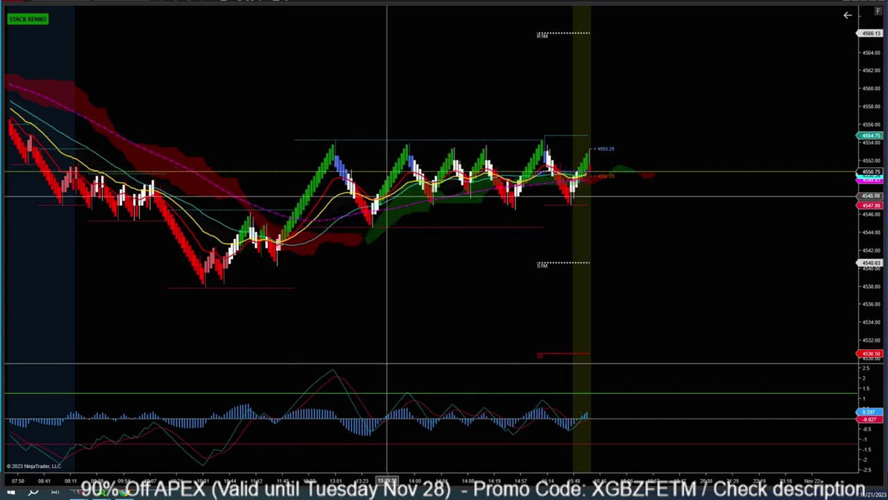